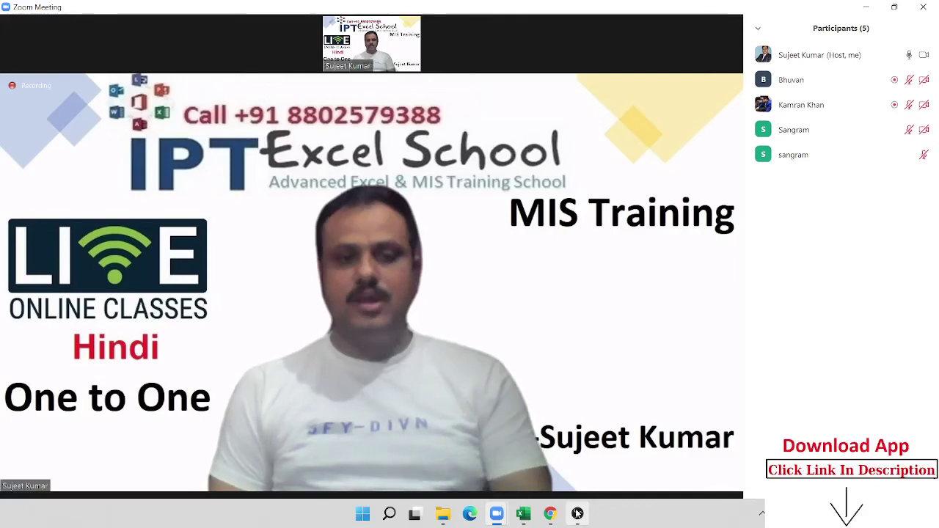
# Step: Start recording the Zoom class meeting
pyautogui.click(493, 478)
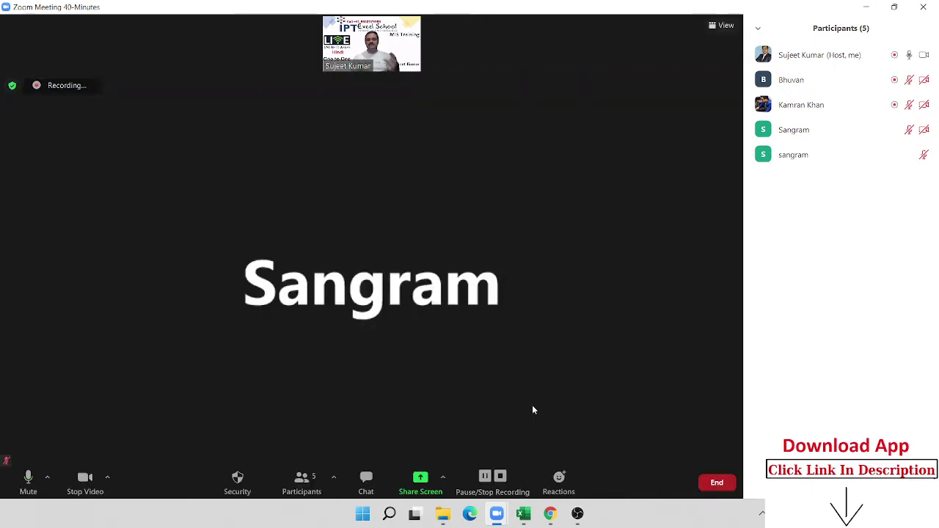
# Step: Share the whole screen in Zoom and minimize the Zoom home window
pyautogui.click(421, 478)
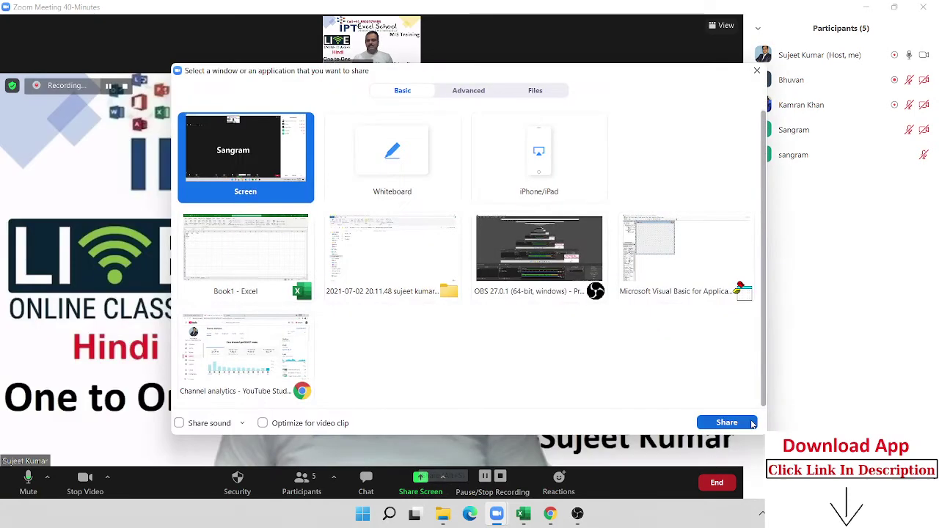
pyautogui.click(752, 424)
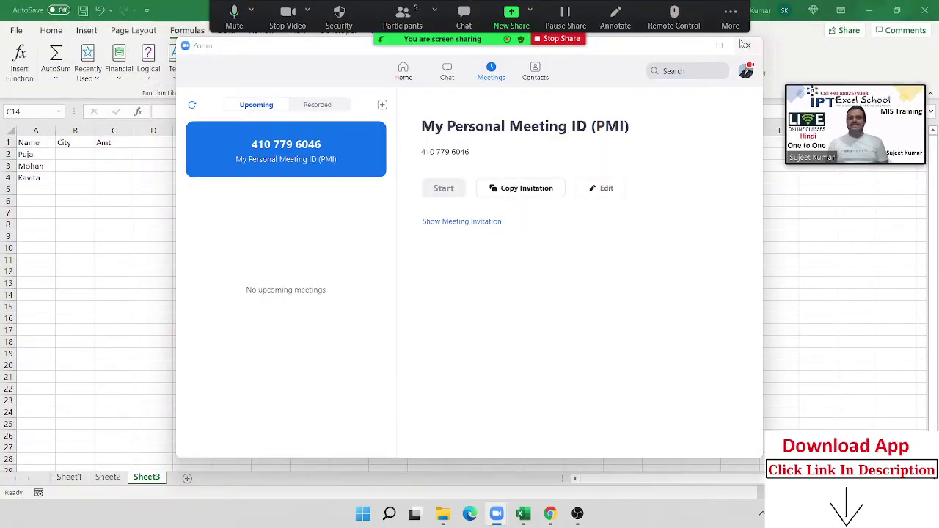
pyautogui.click(690, 46)
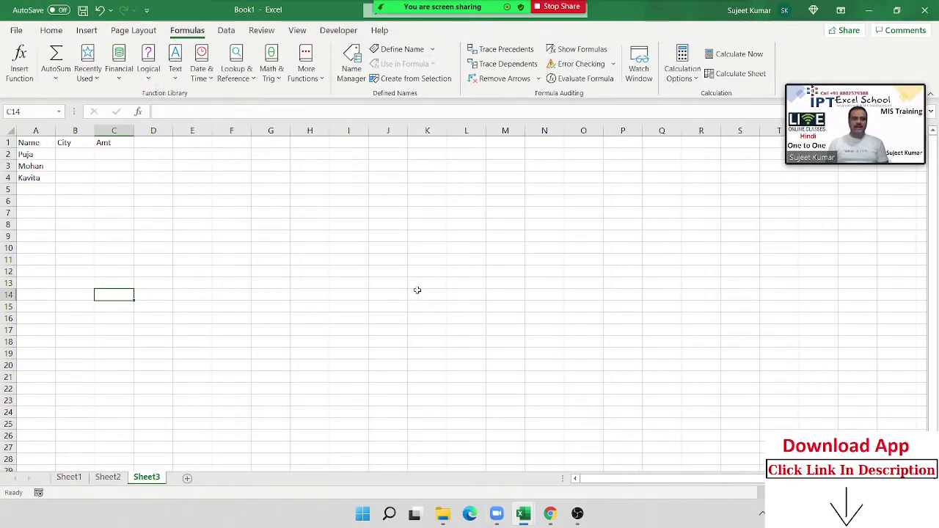
# Step: Clear Sheet3's old Name/City/Amt list in A1:K14 and move the video panel lower
pyautogui.moveTo(416, 290); pyautogui.dragTo(35, 142)
pyautogui.press('Delete')
pyautogui.click(427, 142)
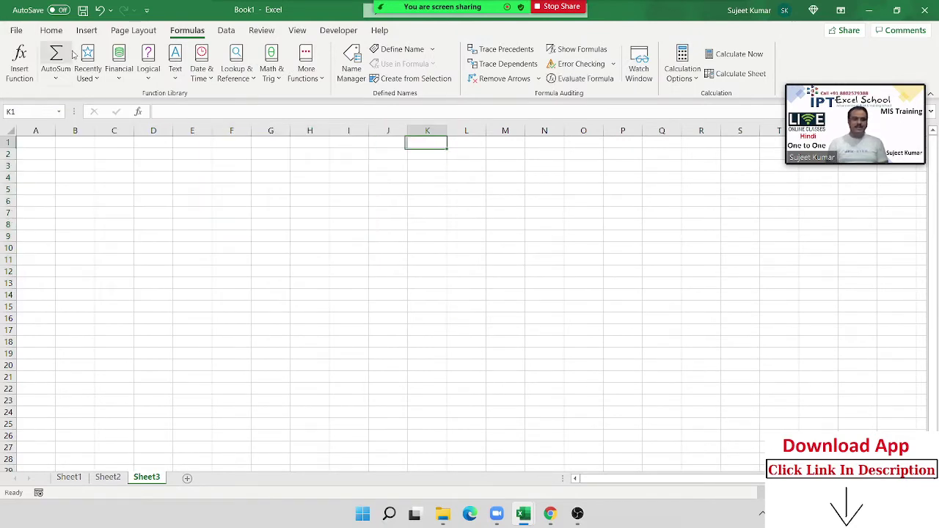
pyautogui.click(35, 143)
pyautogui.moveTo(885, 74)
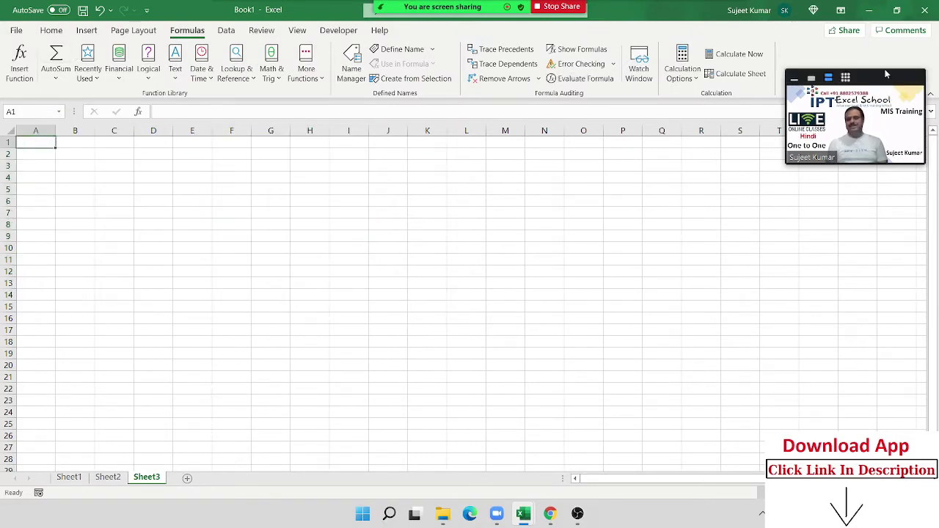
pyautogui.moveTo(885, 69); pyautogui.dragTo(883, 233)
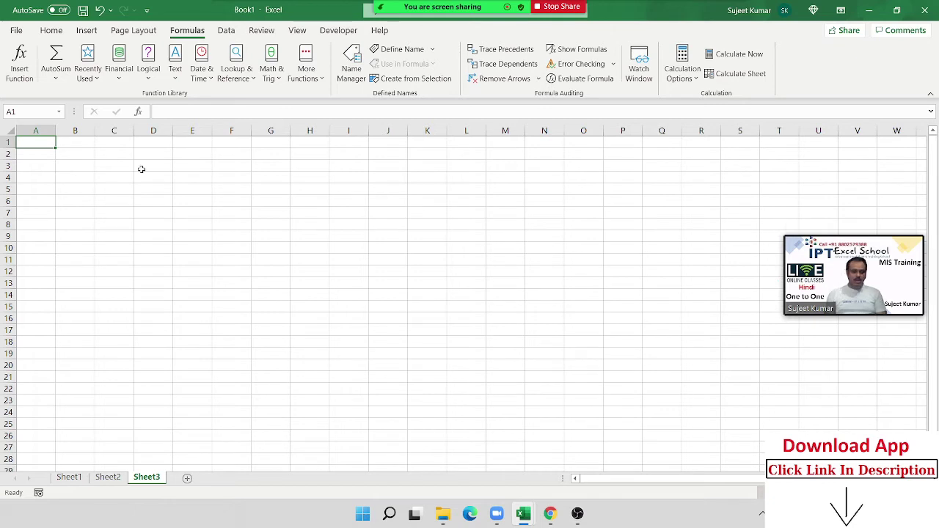
# Step: Enter =RANDBETWEEN(10,90) in cell A1
pyautogui.write('=ra')
pyautogui.press('Down')
pyautogui.press('Down')
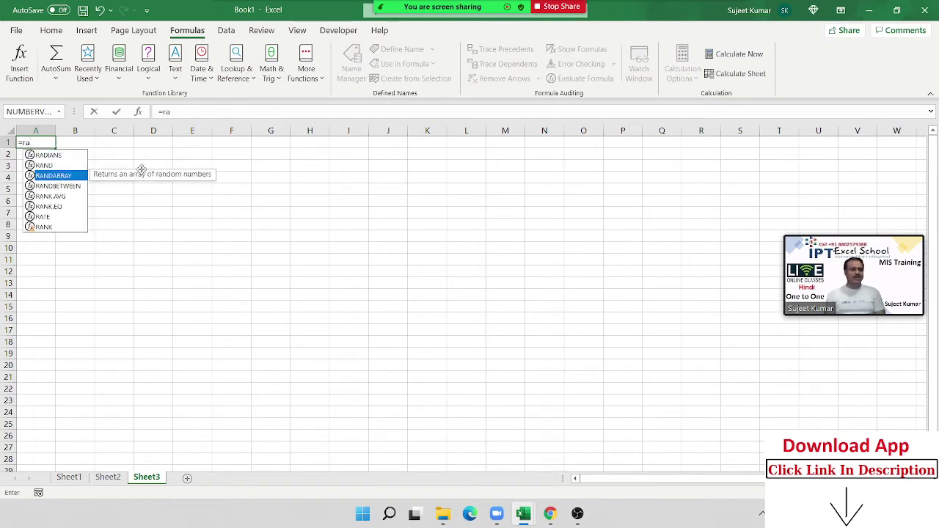
pyautogui.press('Down')
pyautogui.press('Tab')
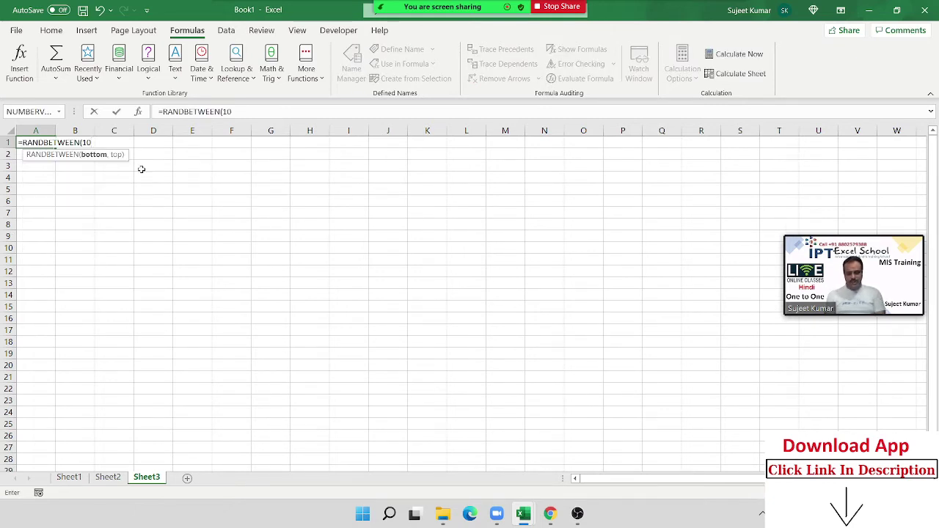
pyautogui.write(',90')
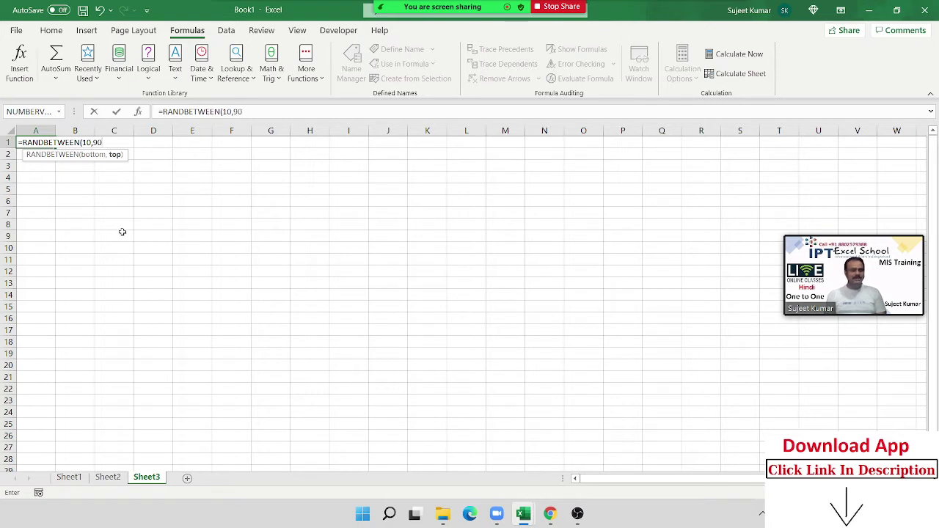
pyautogui.press('Return')
# Step: Fill the formula across A1:M21 and paste the block back as fixed values
pyautogui.moveTo(44, 143)
pyautogui.mouseDown()
pyautogui.moveTo(408, 340)
pyautogui.moveTo(502, 375)
pyautogui.mouseUp()
pyautogui.hotkey('ctrl', 'r')
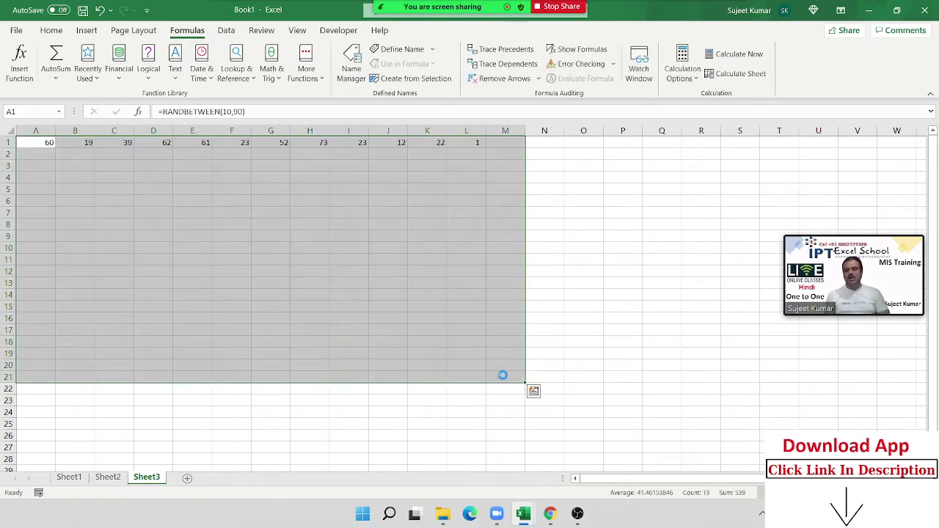
pyautogui.hotkey('ctrl', 'd')
pyautogui.hotkey('ctrl', 'c')
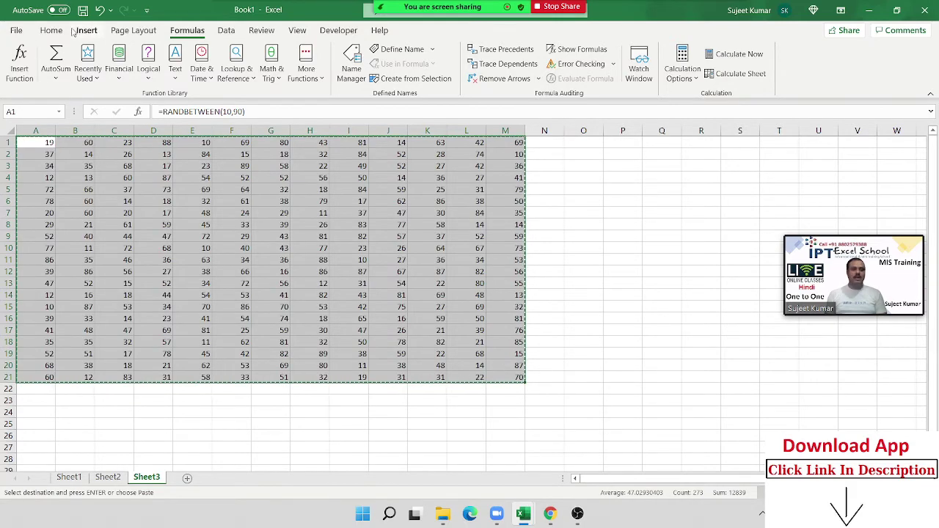
pyautogui.click(51, 30)
pyautogui.click(16, 77)
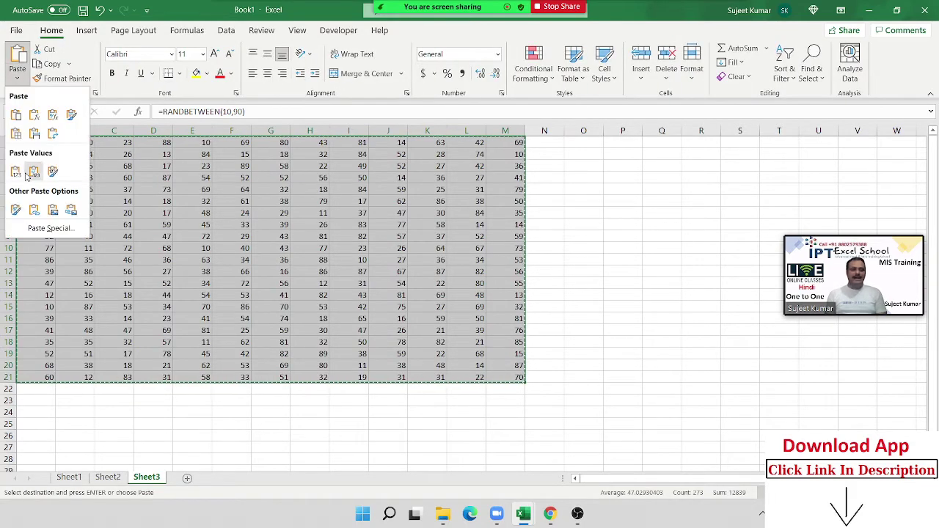
pyautogui.click(15, 171)
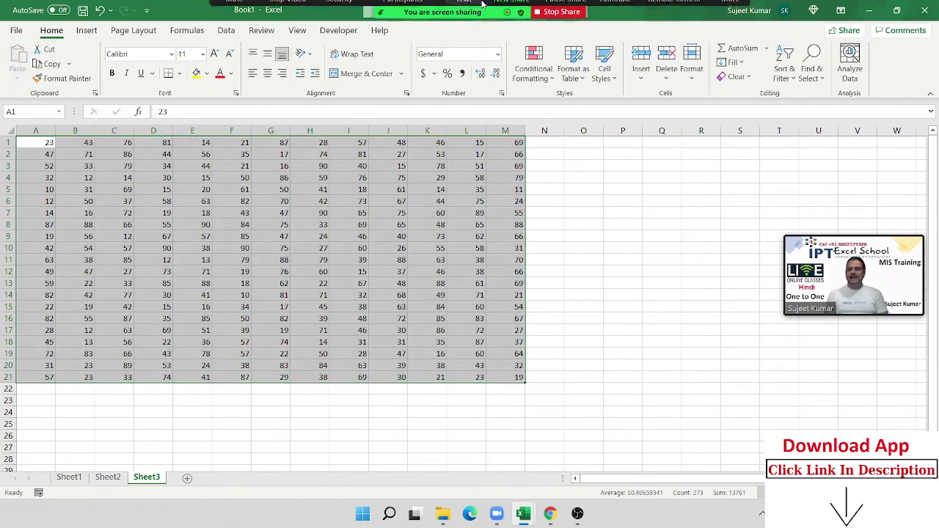
pyautogui.click(402, 14)
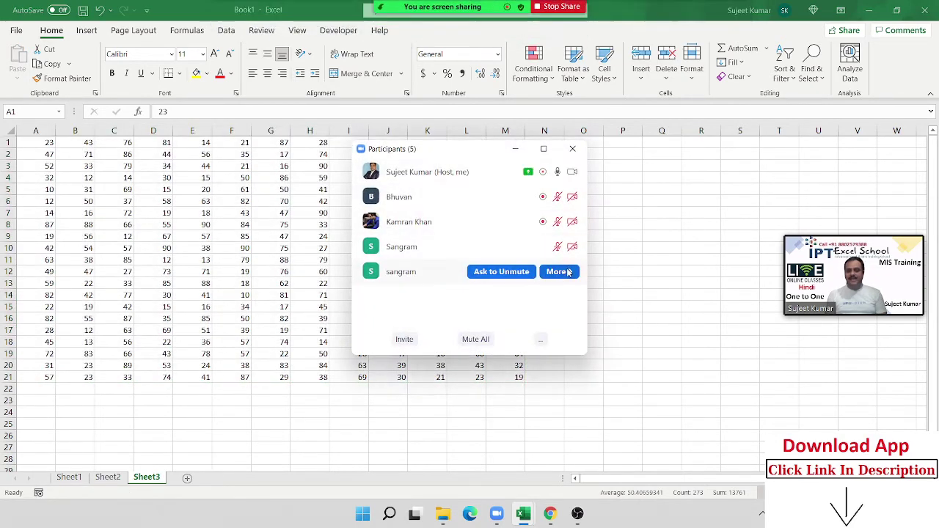
# Step: Check the More options for the last participants in the Participants list
pyautogui.click(559, 272)
pyautogui.click(570, 251)
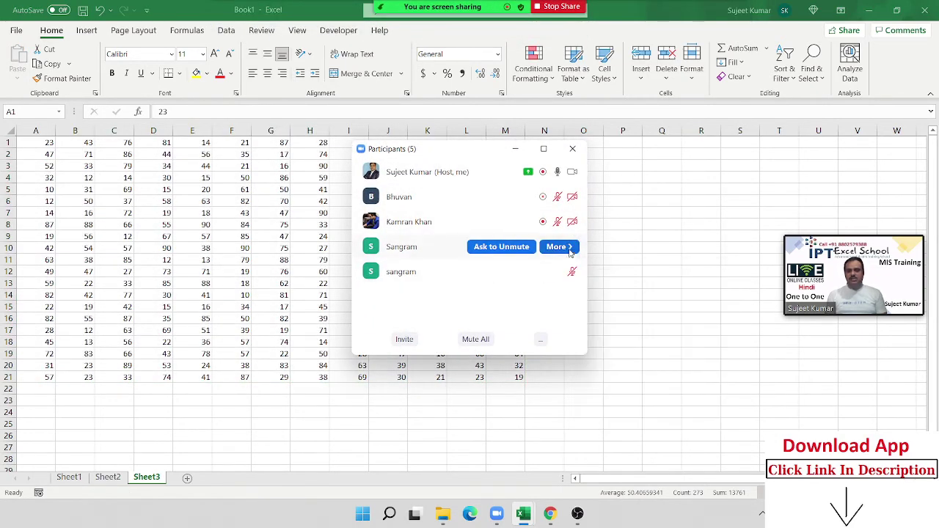
pyautogui.click(570, 251)
pyautogui.click(570, 251)
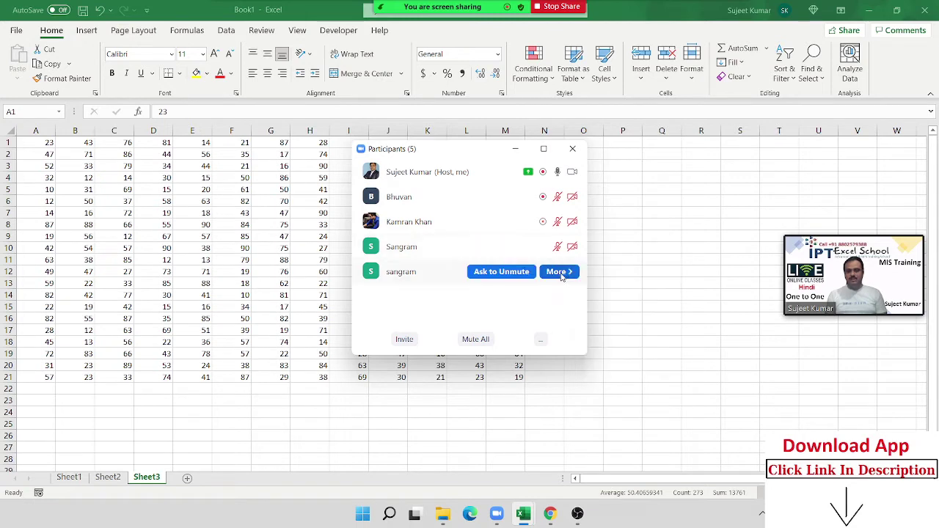
pyautogui.click(562, 272)
# Step: Close the Participants window and the meeting's More menu, then select cell G8
pyautogui.click(572, 148)
pyautogui.moveTo(731, 18)
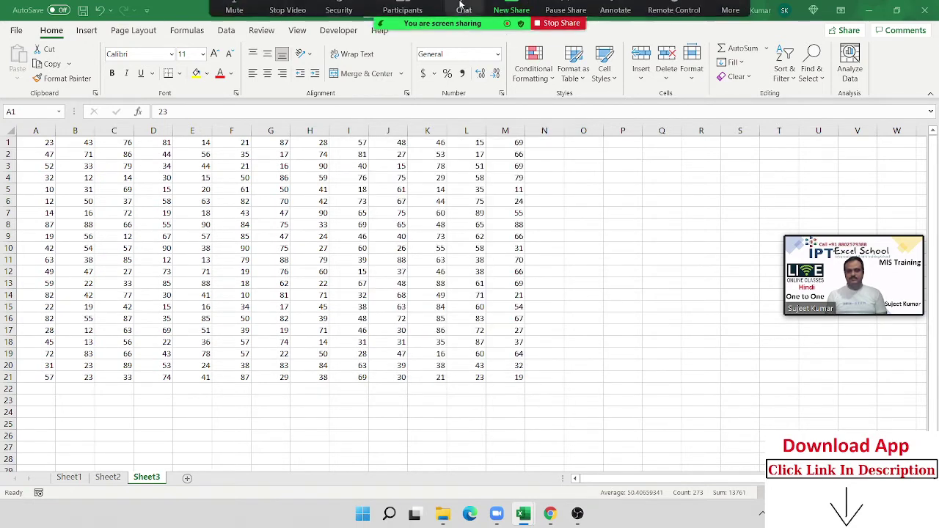
pyautogui.click(732, 19)
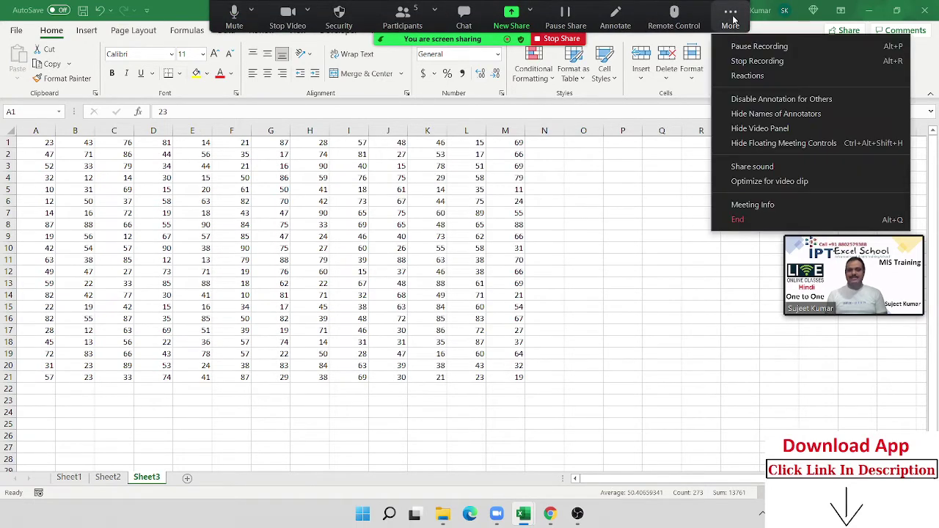
pyautogui.click(386, 234)
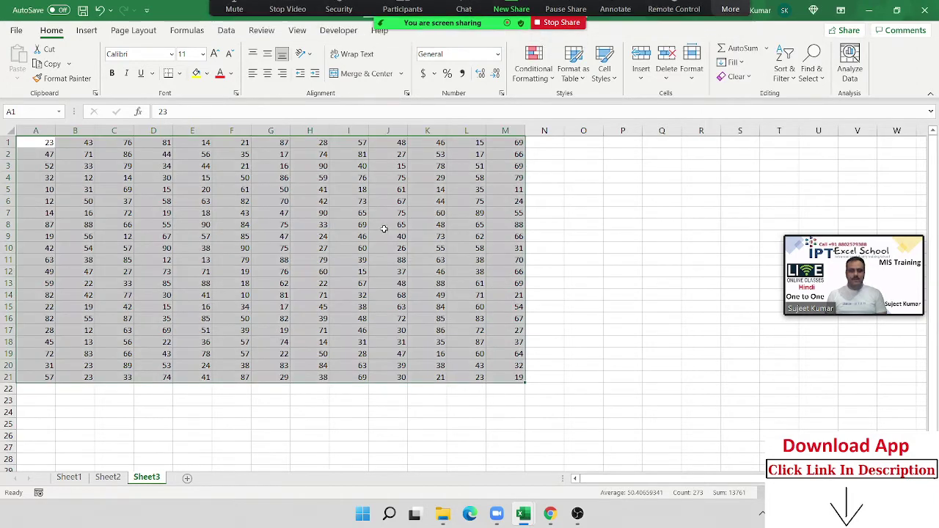
pyautogui.click(281, 223)
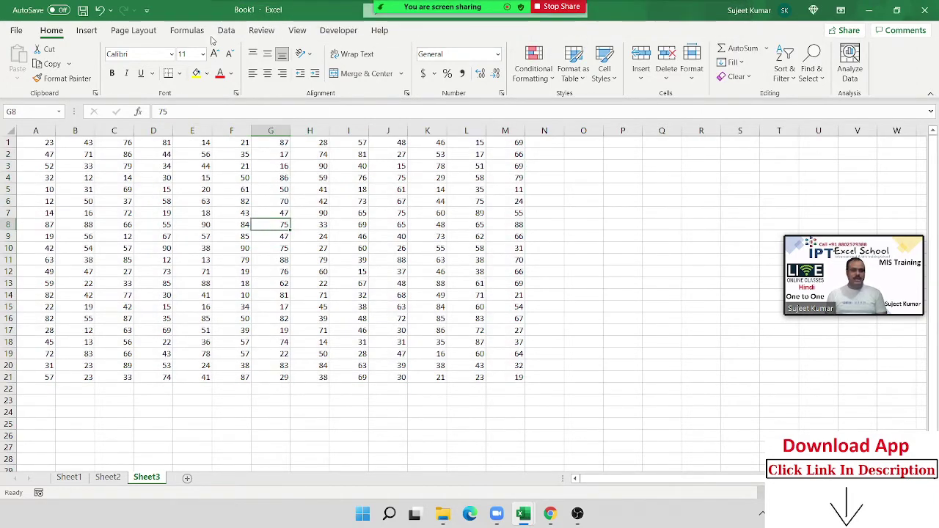
# Step: Open the Visual Basic editor from the Developer tab and size it as a window beside the sheet
pyautogui.click(338, 30)
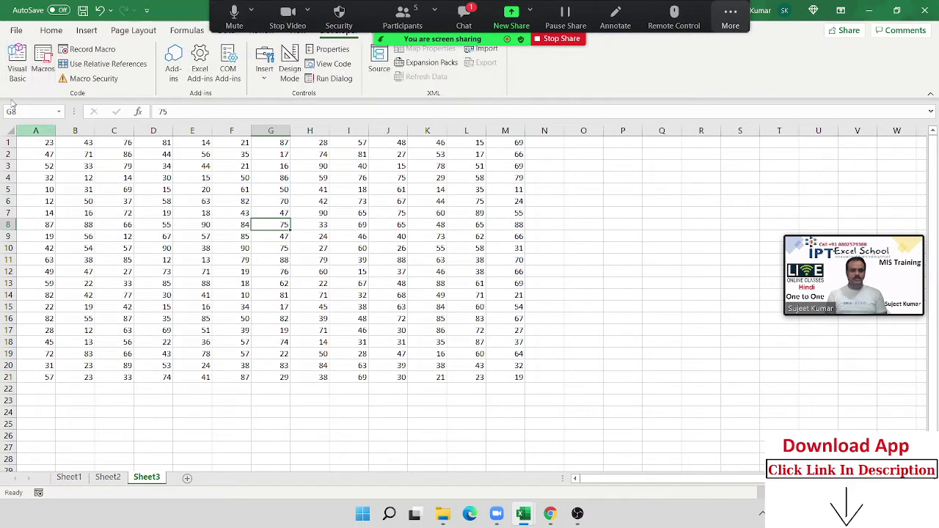
pyautogui.click(17, 64)
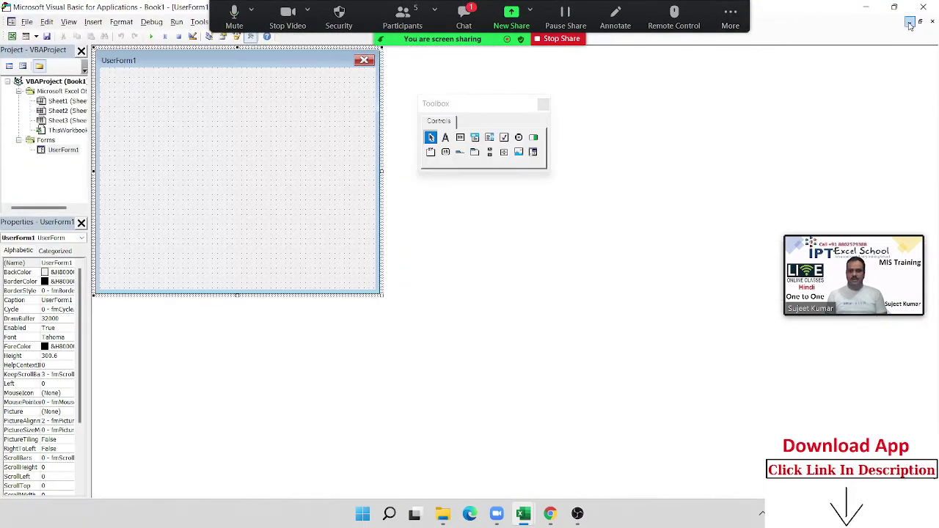
pyautogui.click(893, 7)
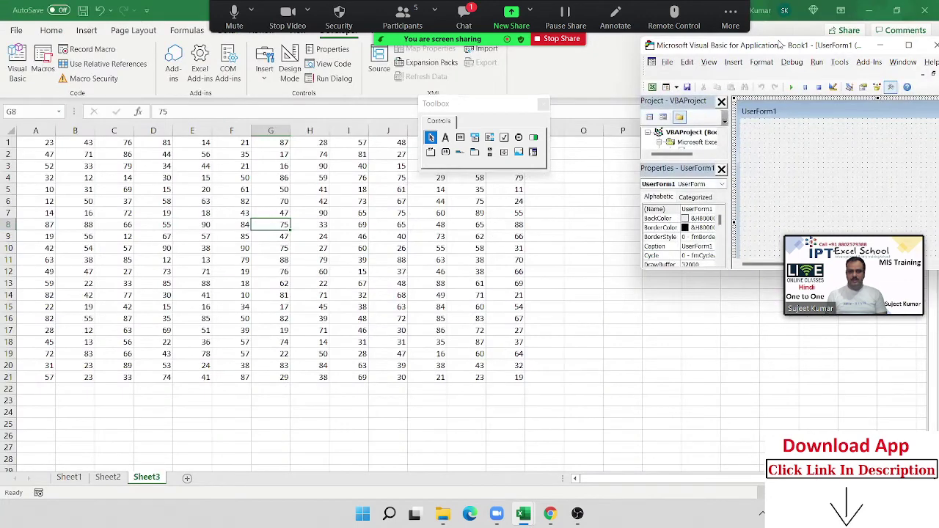
pyautogui.moveTo(779, 44); pyautogui.dragTo(680, 32)
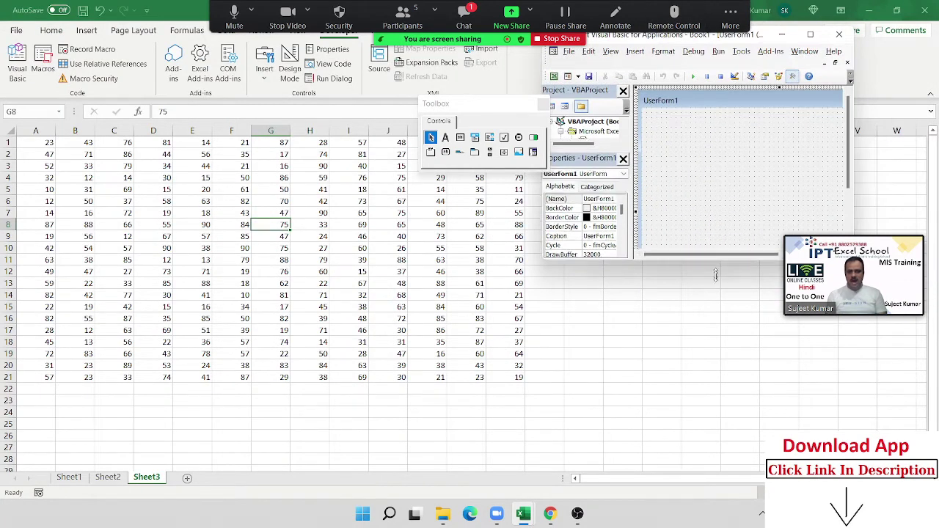
pyautogui.moveTo(711, 258); pyautogui.dragTo(646, 476)
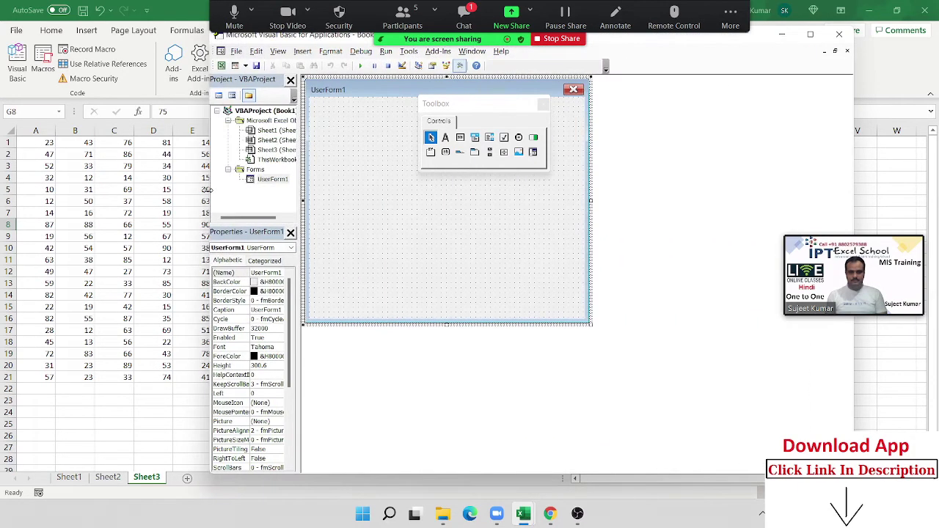
pyautogui.moveTo(541, 204); pyautogui.dragTo(264, 204)
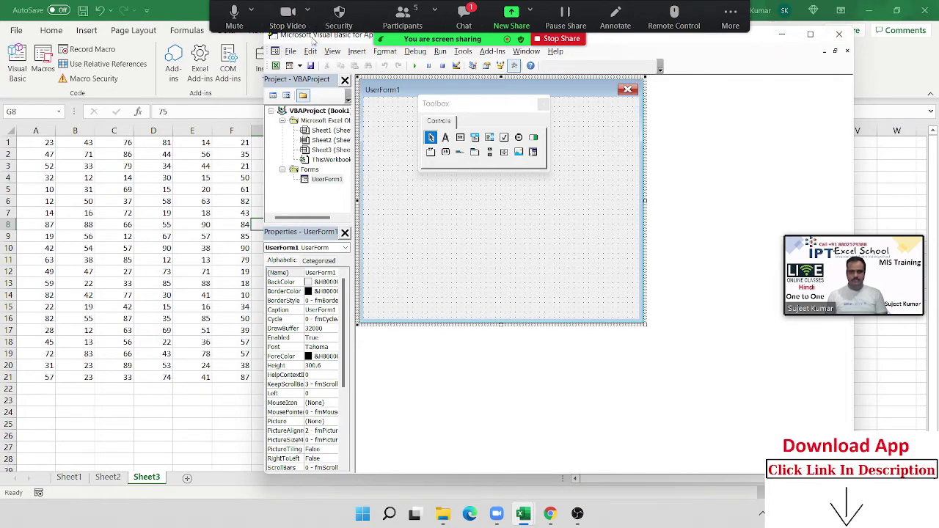
pyautogui.moveTo(314, 40)
pyautogui.mouseDown()
pyautogui.moveTo(468, 36)
pyautogui.moveTo(443, 40)
pyautogui.mouseUp()
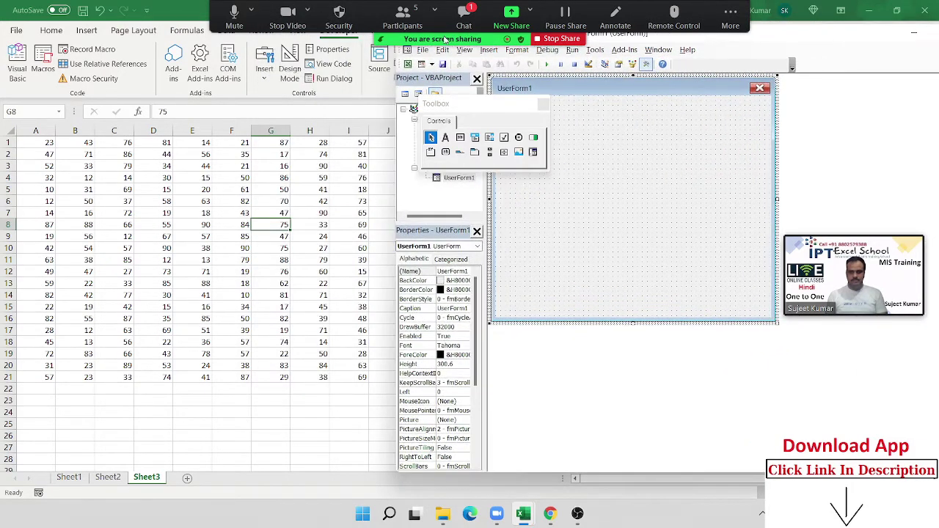
# Step: Move the video panel lower and close the floating control Toolbox
pyautogui.moveTo(873, 237); pyautogui.dragTo(884, 316)
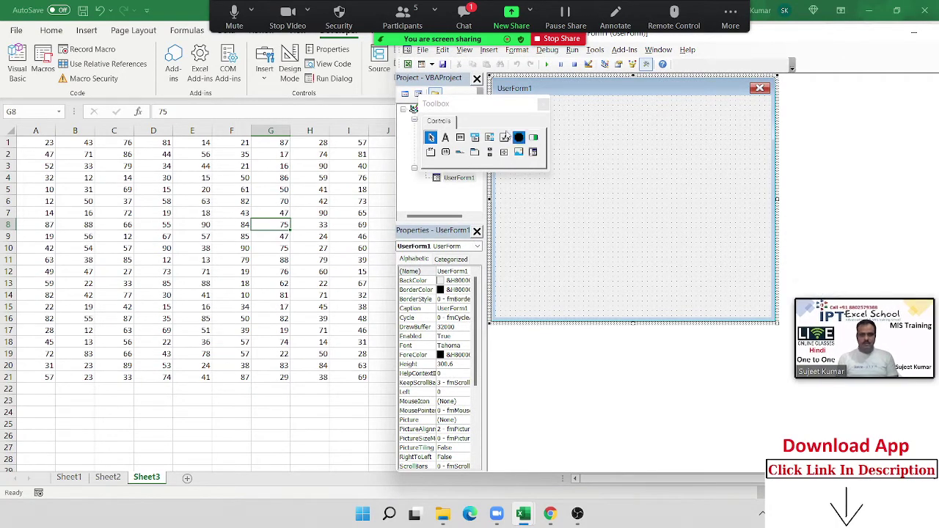
pyautogui.click(565, 209)
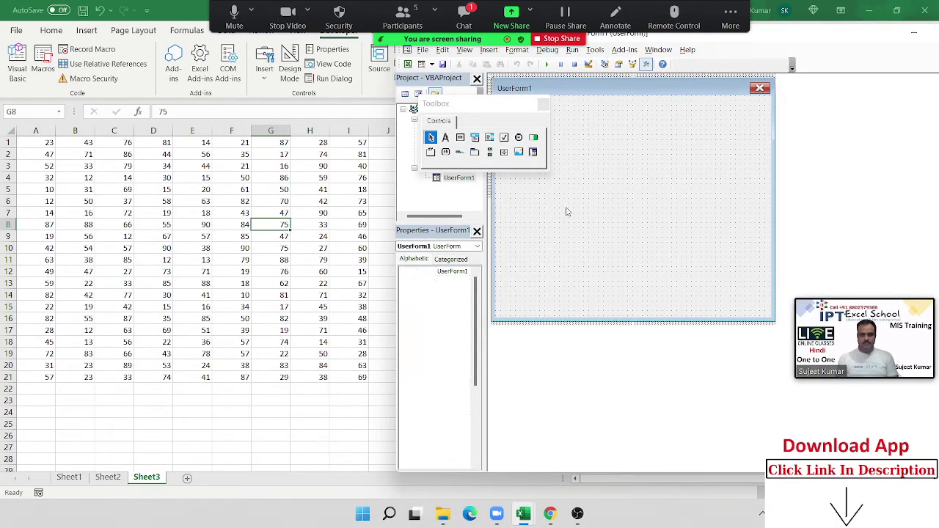
pyautogui.click(542, 104)
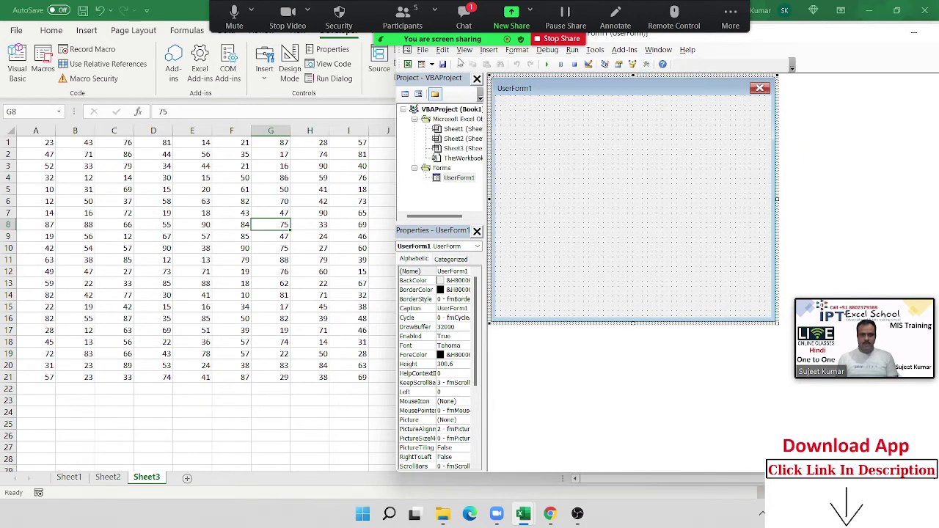
pyautogui.click(488, 49)
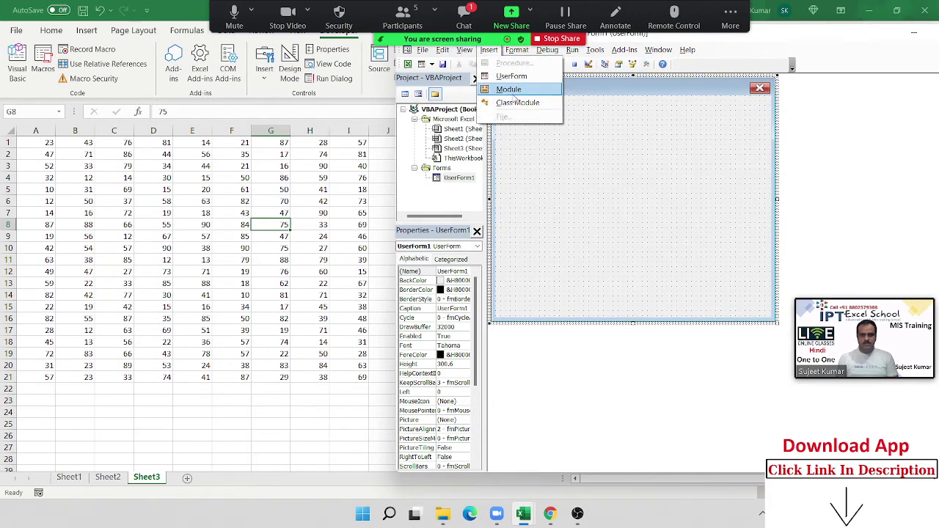
# Step: Insert a new Module1 and read the participant's chat message about recording
pyautogui.click(508, 89)
pyautogui.click(463, 15)
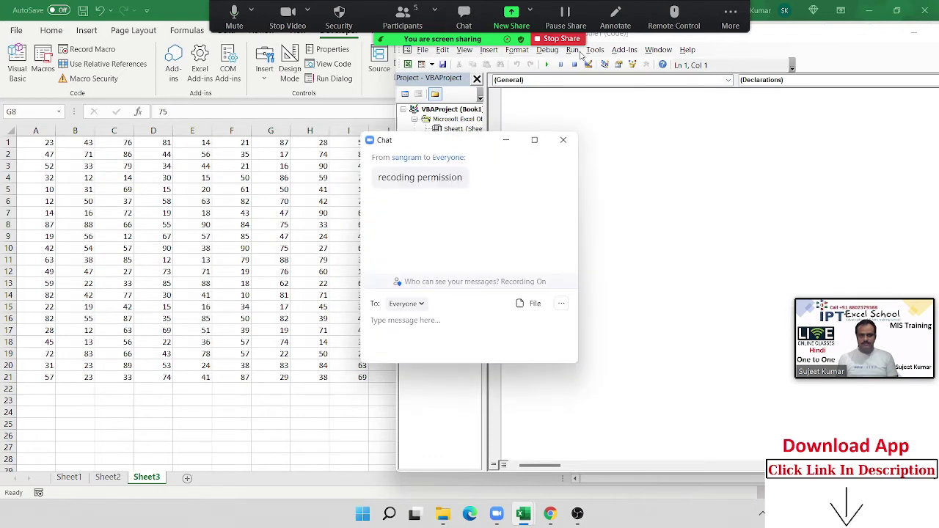
pyautogui.click(562, 139)
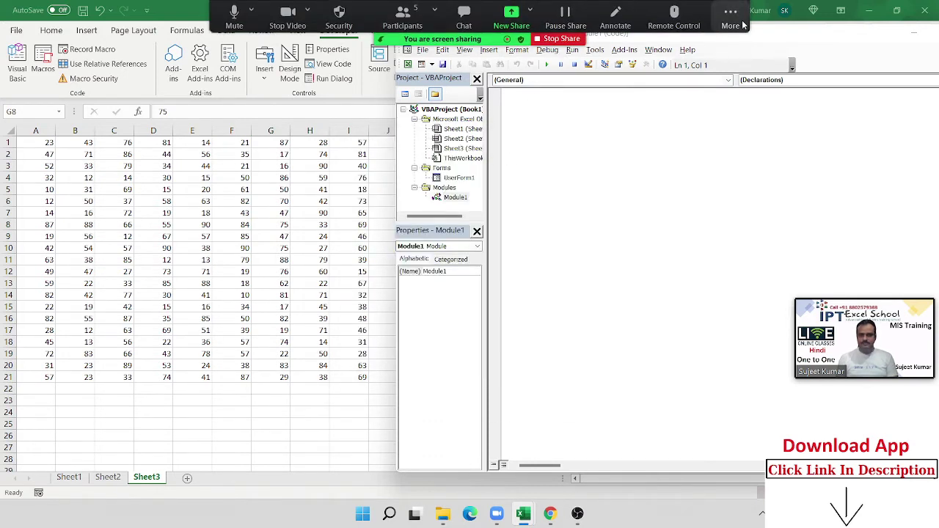
# Step: Review the participants list and the asking participant's options, then close the list
pyautogui.click(741, 24)
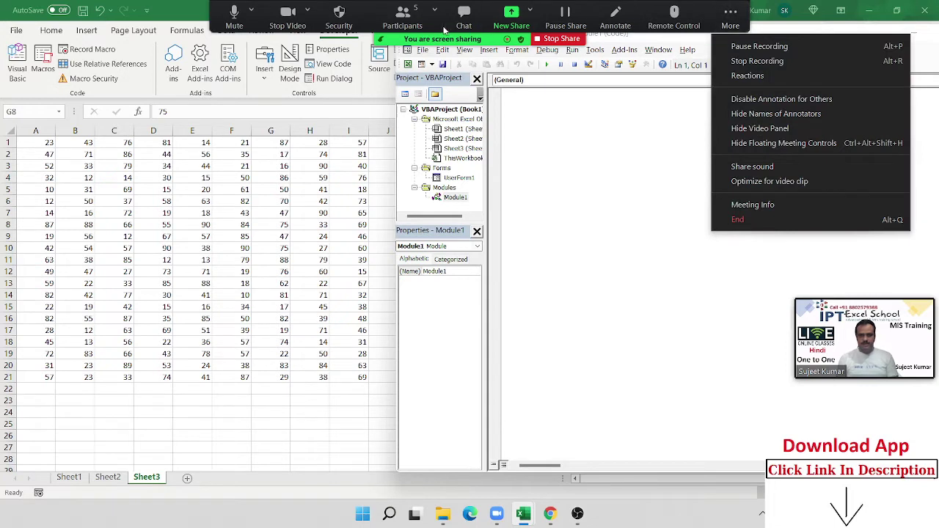
pyautogui.click(402, 18)
pyautogui.click(575, 274)
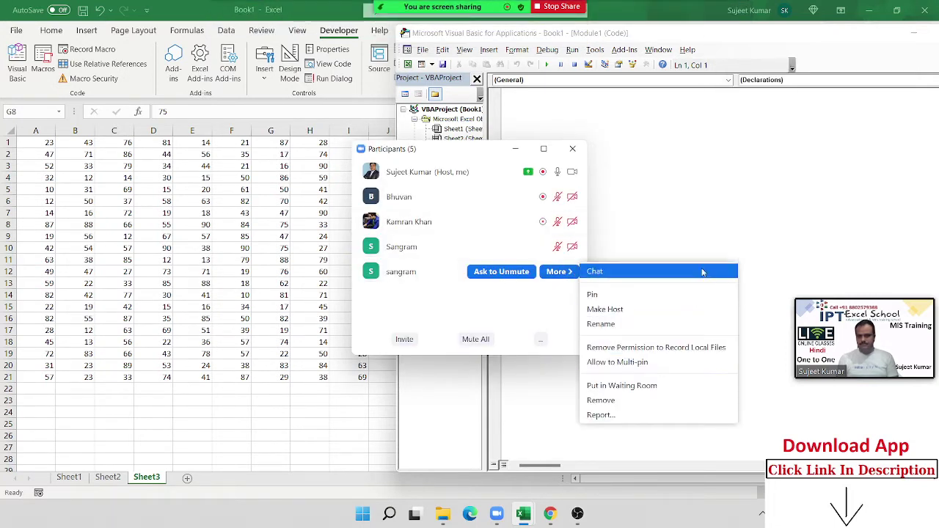
pyautogui.click(667, 230)
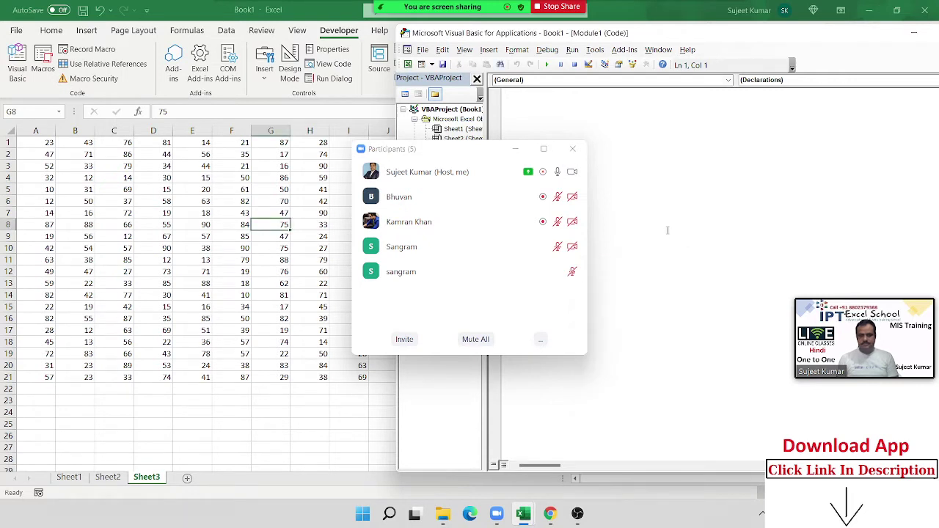
pyautogui.click(572, 149)
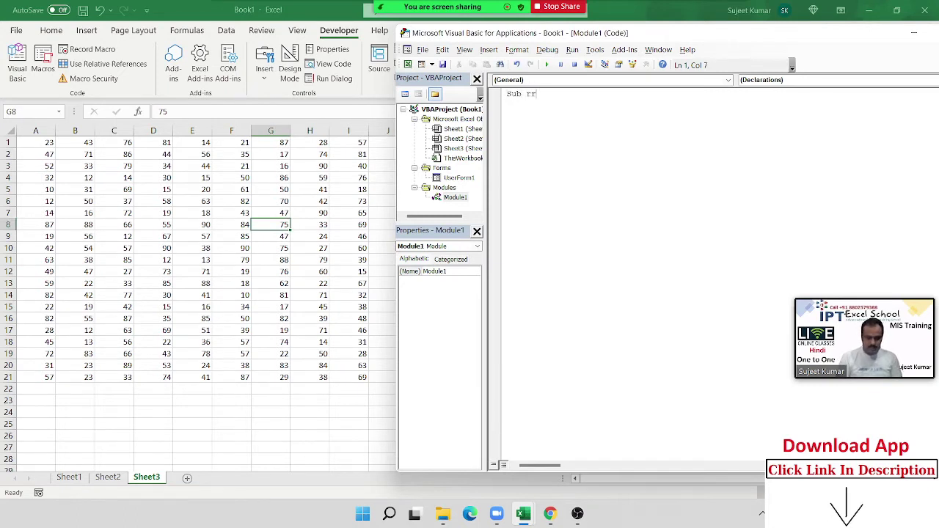
# Step: Complete the empty Sub rr() … End Sub with blank lines inside, and shift the editor right
pyautogui.press('Return')
pyautogui.press('Return')
pyautogui.press('Return')
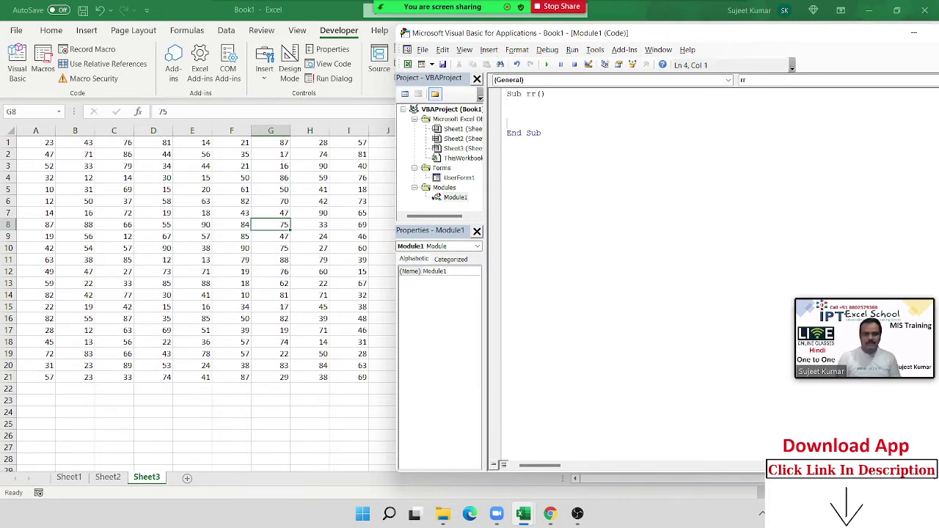
pyautogui.press('Return')
pyautogui.press('Return')
pyautogui.press('Return')
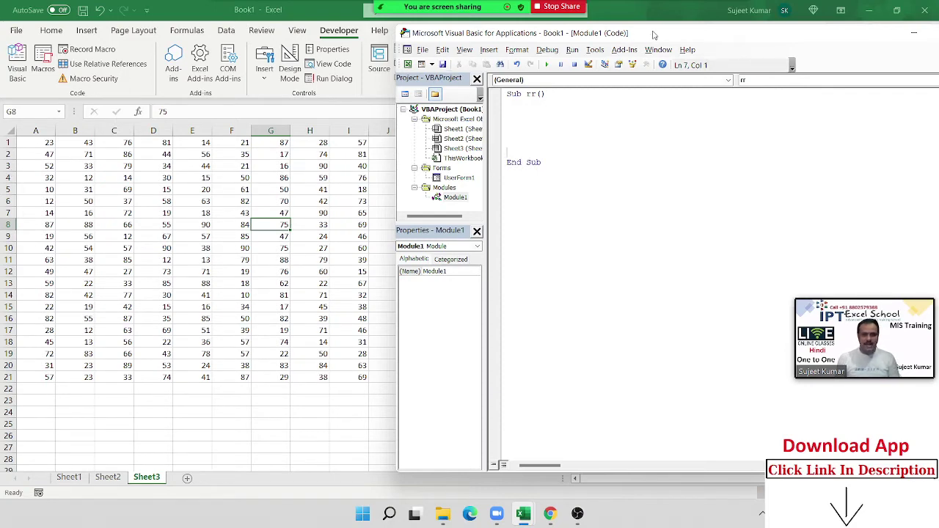
pyautogui.moveTo(654, 34); pyautogui.dragTo(763, 15)
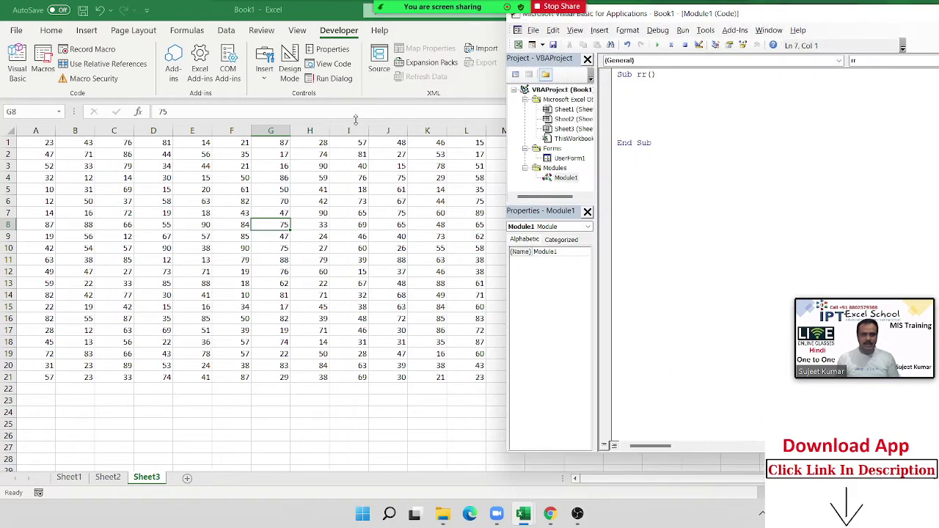
# Step: Delete columns H to M's numbers, leaving A1:G21, and bring the VBA editor beside the data
pyautogui.click(315, 126)
pyautogui.moveTo(315, 127); pyautogui.dragTo(525, 129)
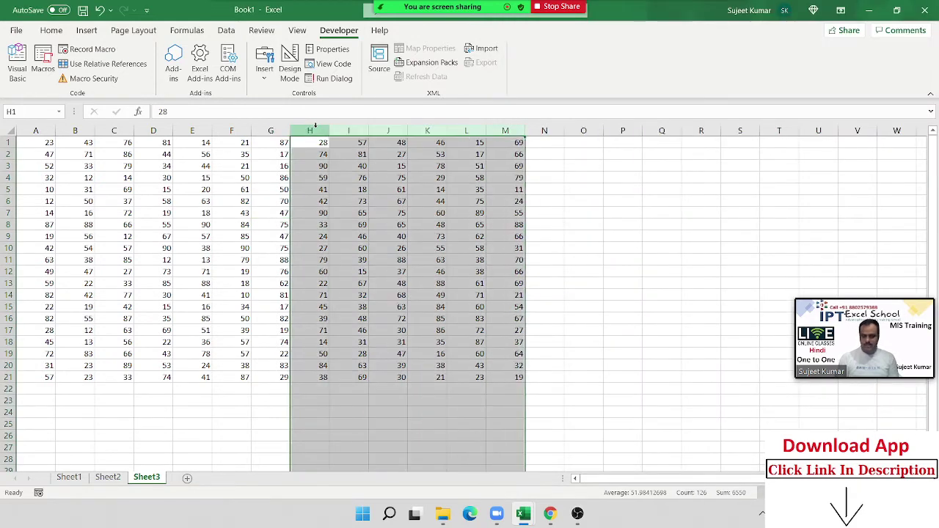
pyautogui.press('Delete')
pyautogui.click(187, 252)
pyautogui.hotkey('alt', 'Tab')
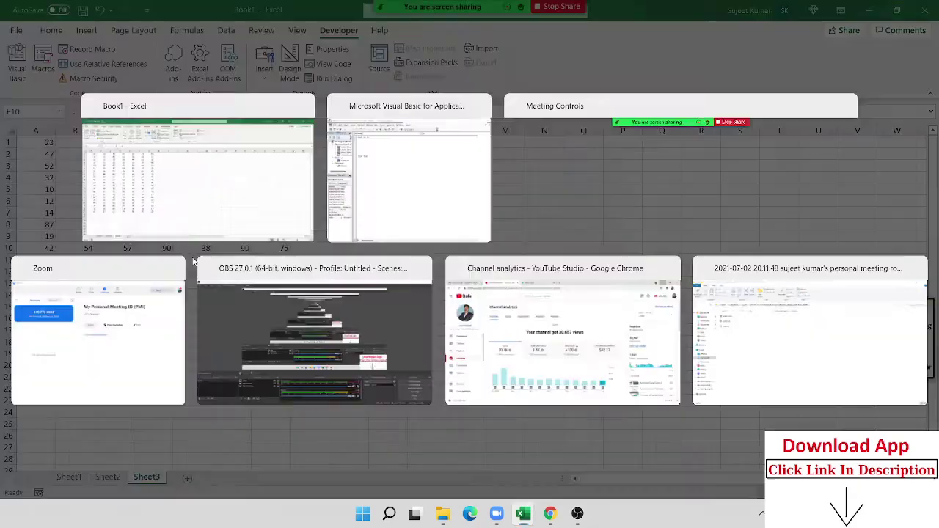
pyautogui.moveTo(784, 24); pyautogui.dragTo(606, 78)
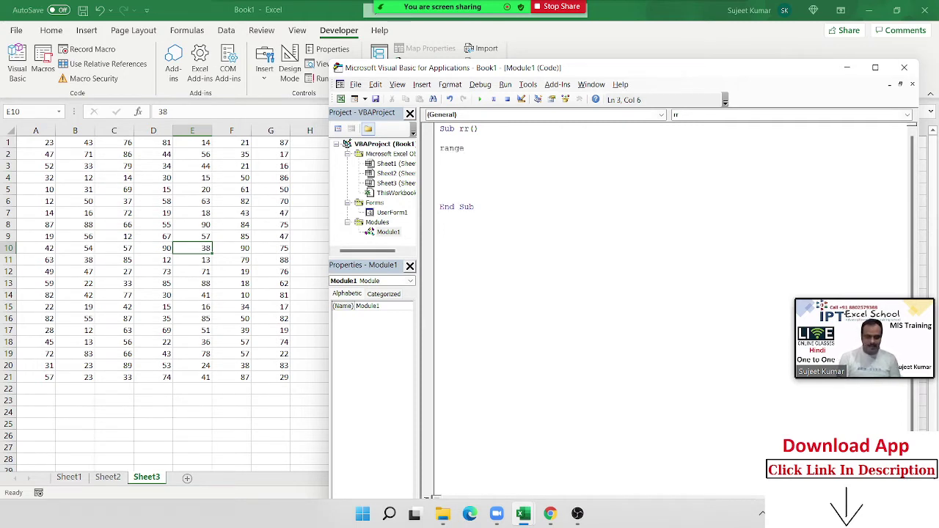
# Step: Write Range("A1:G21").Select as the first line of the rr macro
pyautogui.write('("A1:G21')
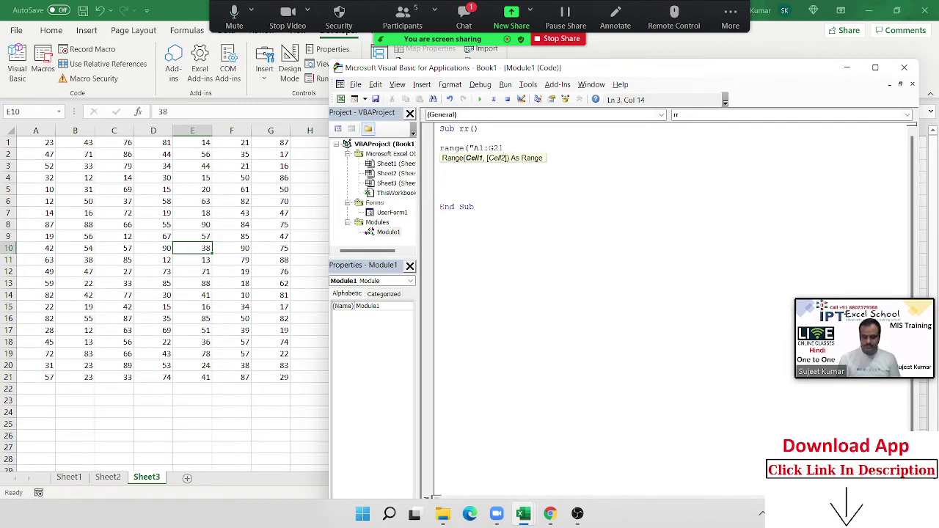
pyautogui.write('").sel')
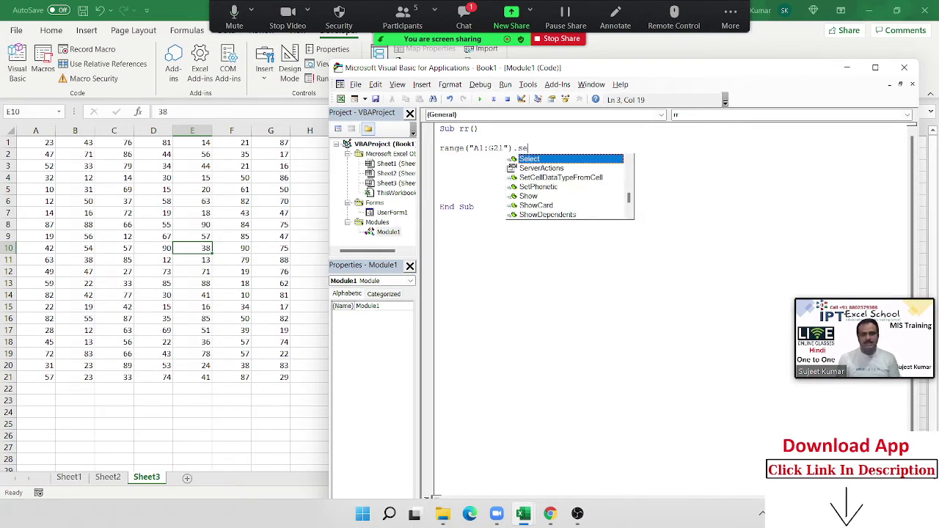
pyautogui.press('Tab')
pyautogui.click(463, 14)
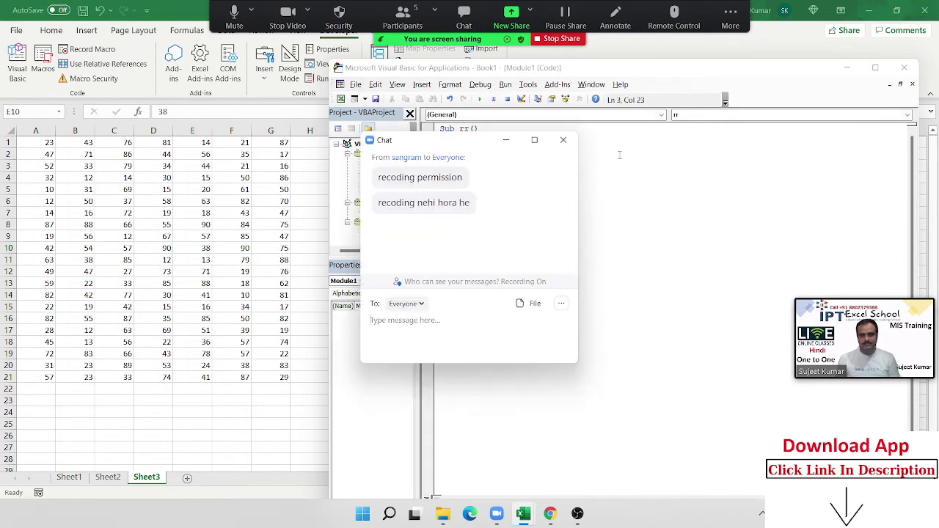
pyautogui.click(573, 144)
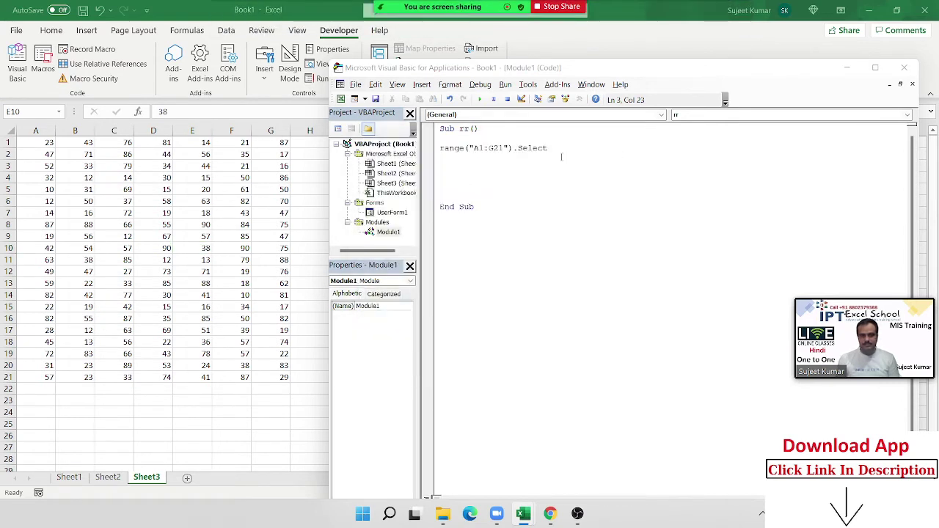
# Step: Run the rr macro so the A1:G21 block gets selected on Sheet3
pyautogui.click(538, 168)
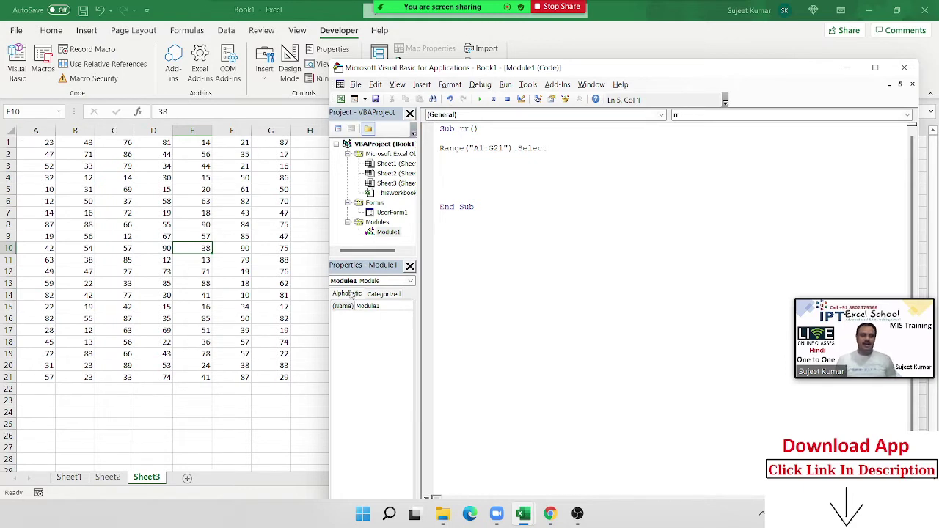
pyautogui.moveTo(455, 10)
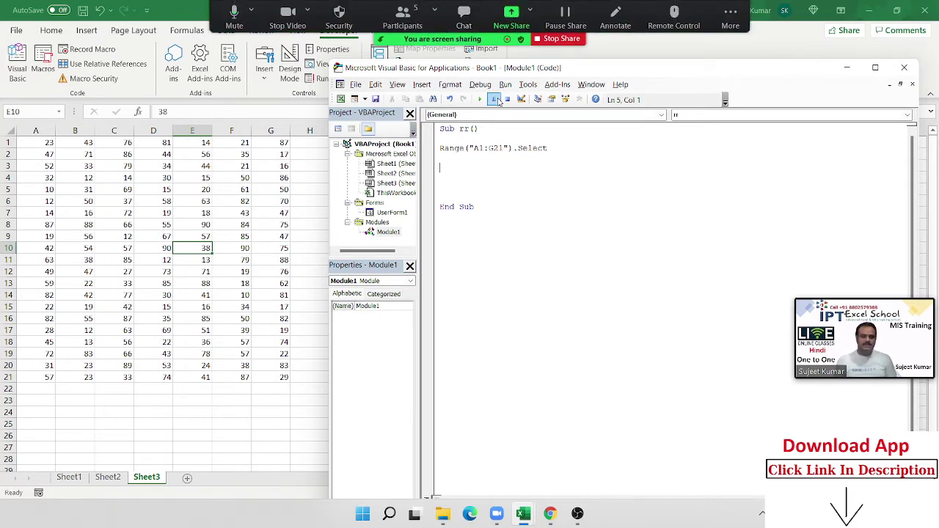
pyautogui.click(473, 148)
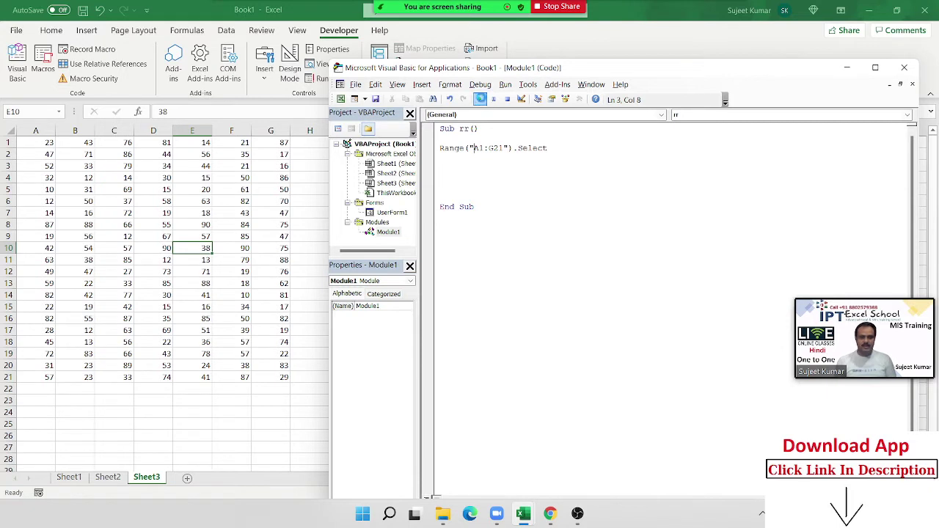
pyautogui.click(481, 100)
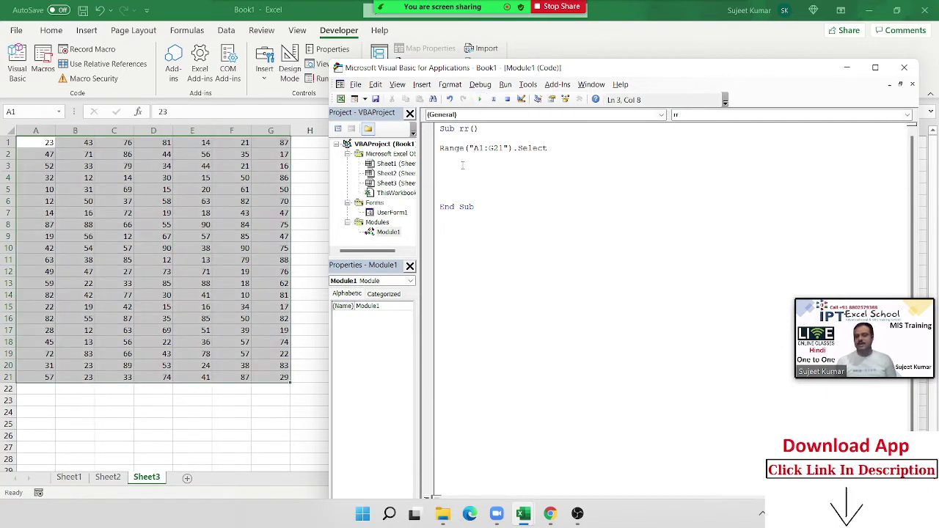
pyautogui.moveTo(415, 16)
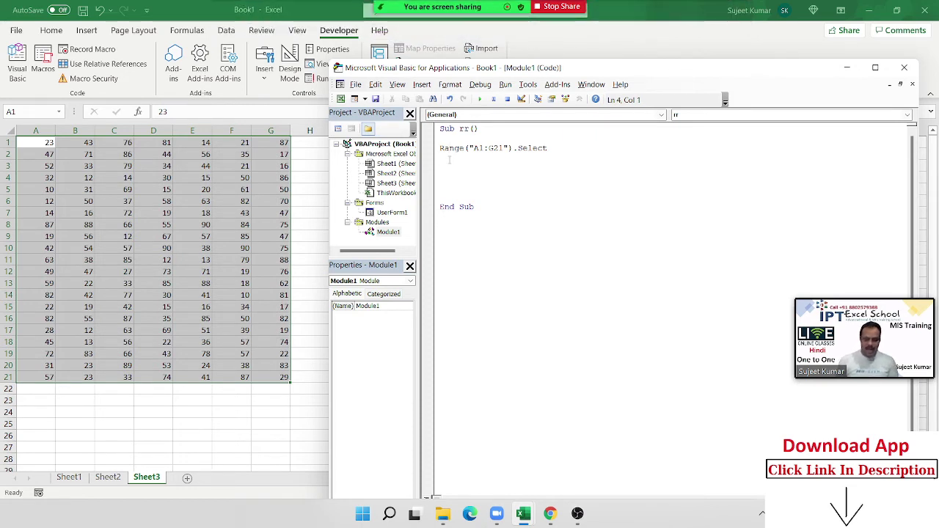
# Step: Add a second line Range("A1", "G21").Select to the rr macro and highlight its Select call
pyautogui.press('Return')
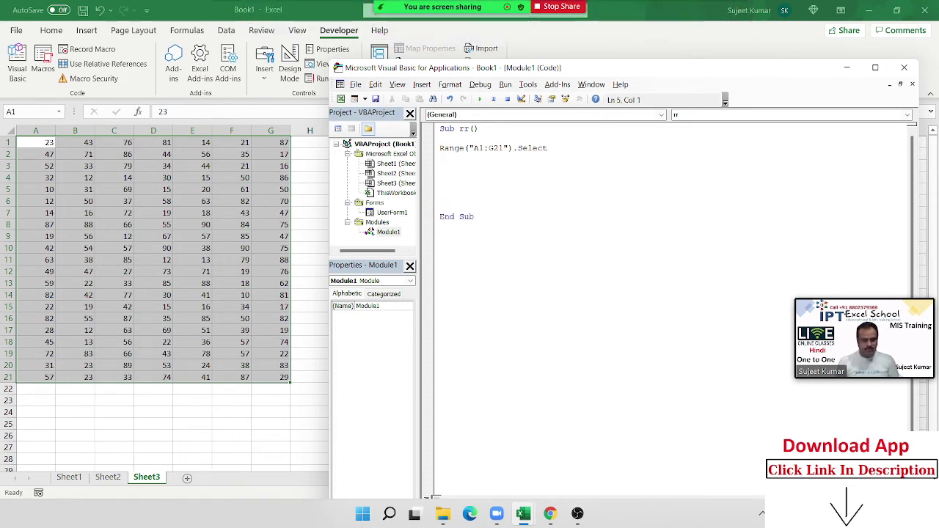
pyautogui.write('rang')
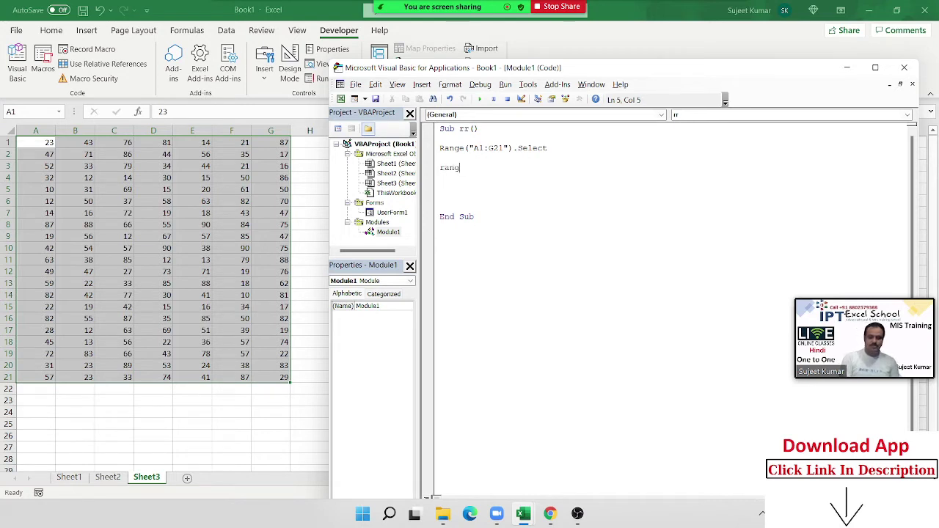
pyautogui.write('e"')
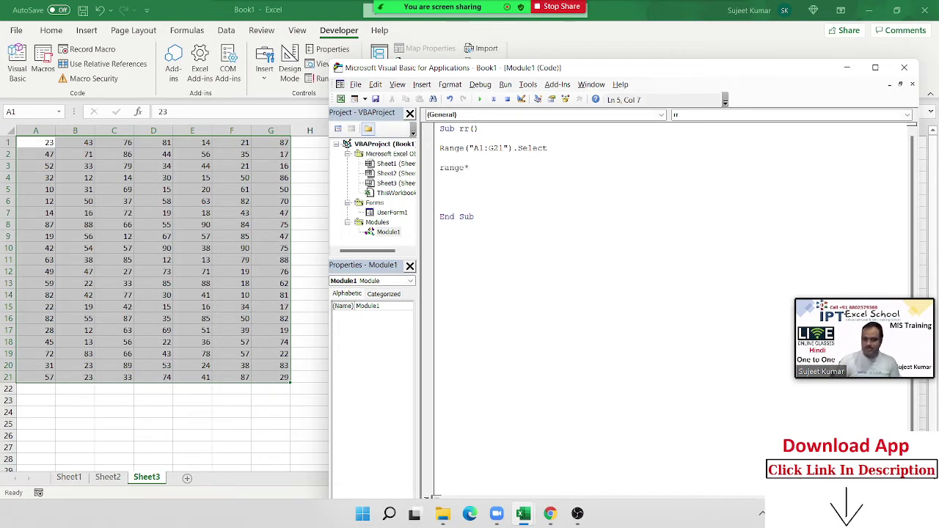
pyautogui.write('(')
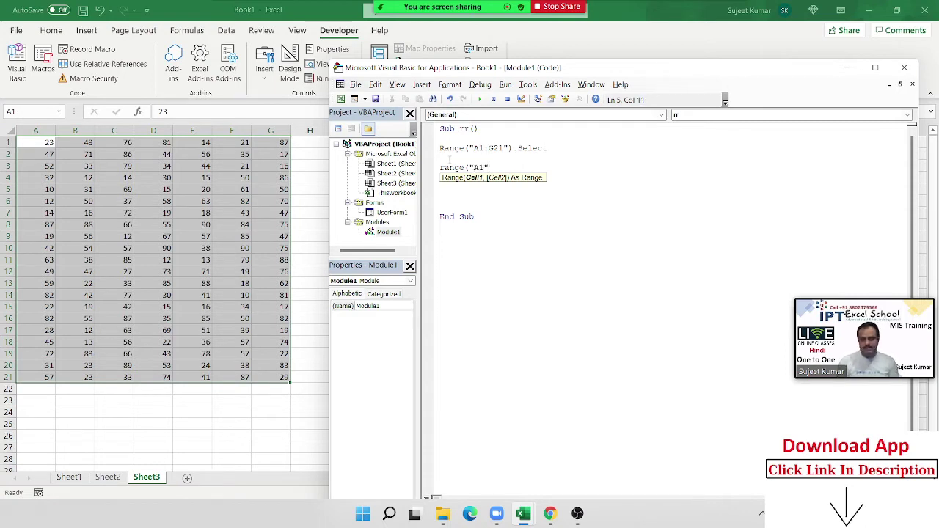
pyautogui.write(', "G')
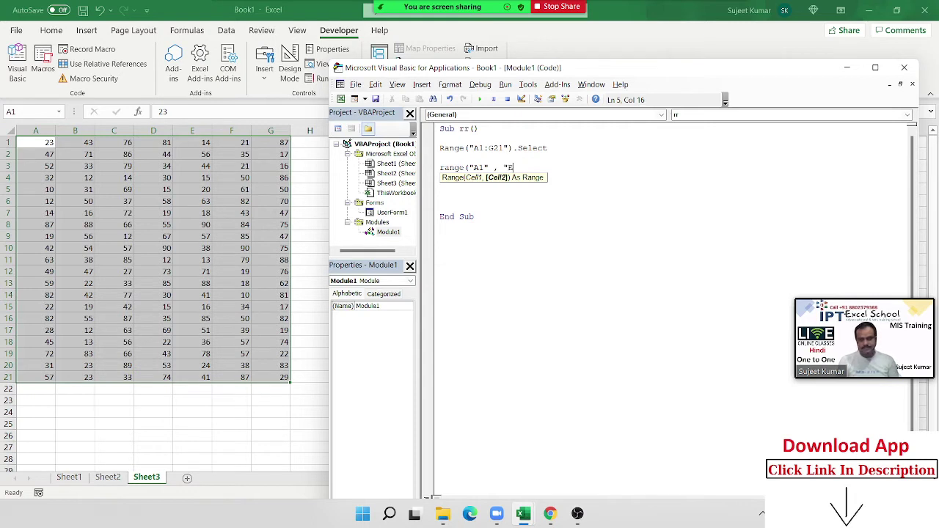
pyautogui.write('21"')
pyautogui.write(' )')
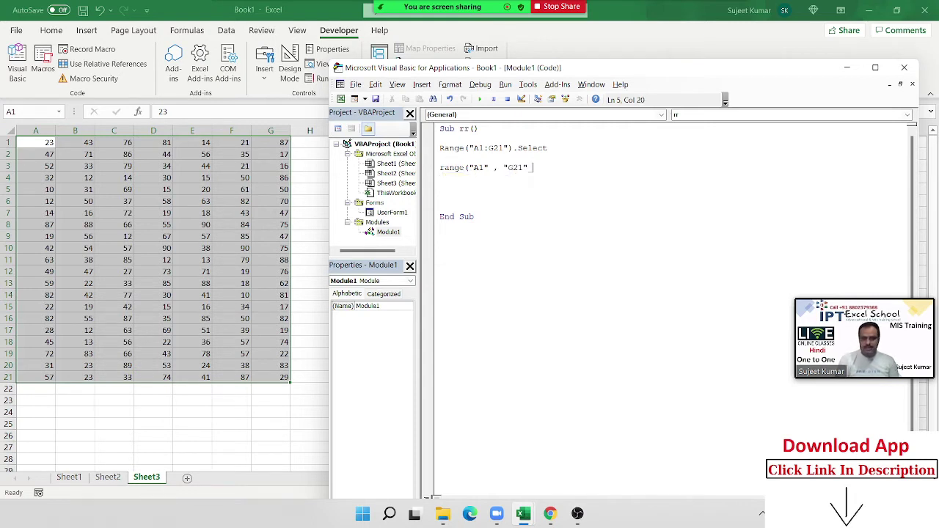
pyautogui.press('BackSpace')
pyautogui.write('.')
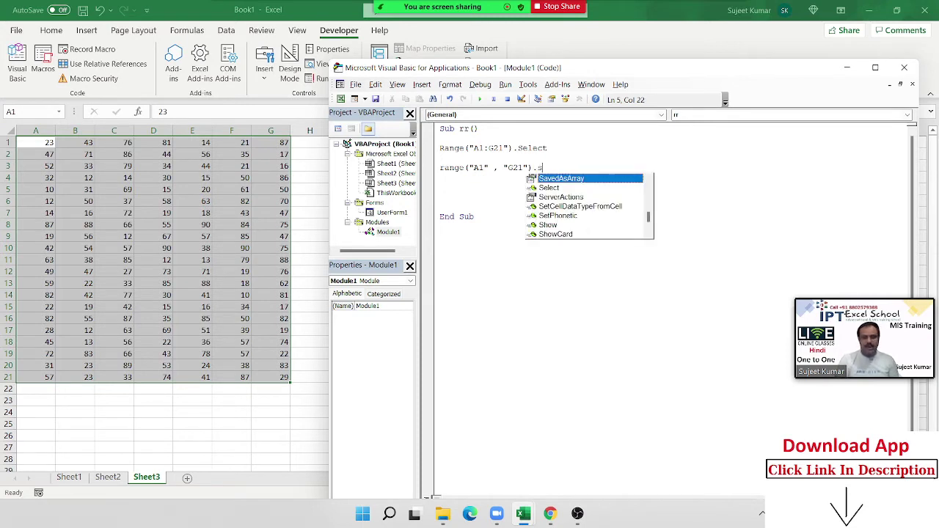
pyautogui.write('se')
pyautogui.press('Return')
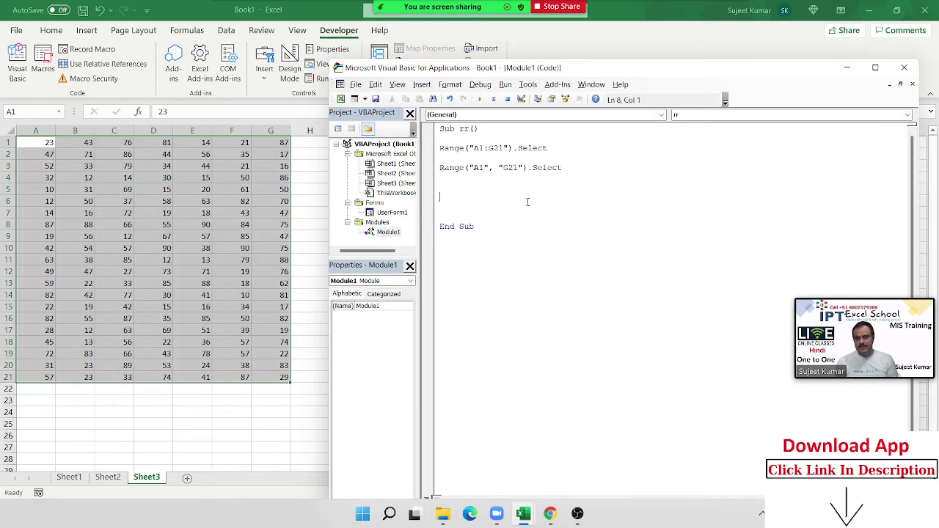
pyautogui.doubleClick(554, 168)
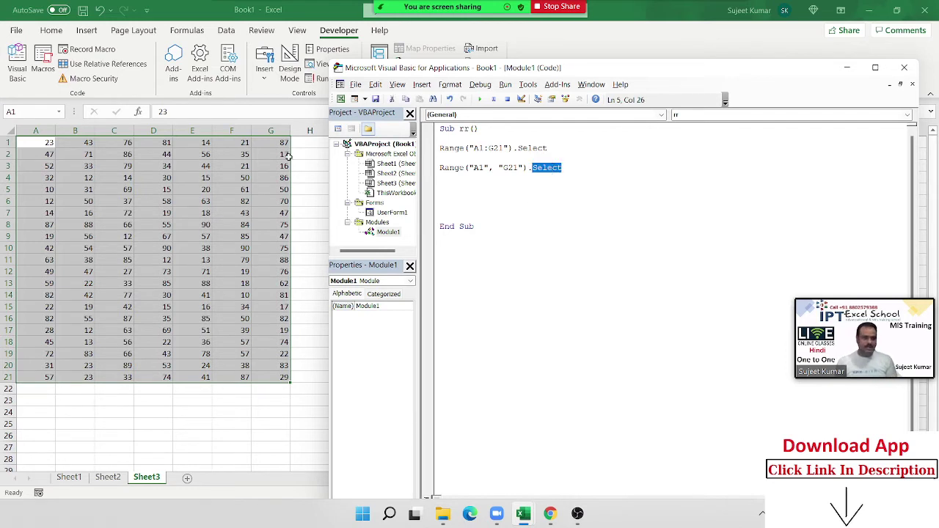
# Step: On the sheet, select cell A1, then the A1:G21 data block, then clear the selection
pyautogui.click(49, 140)
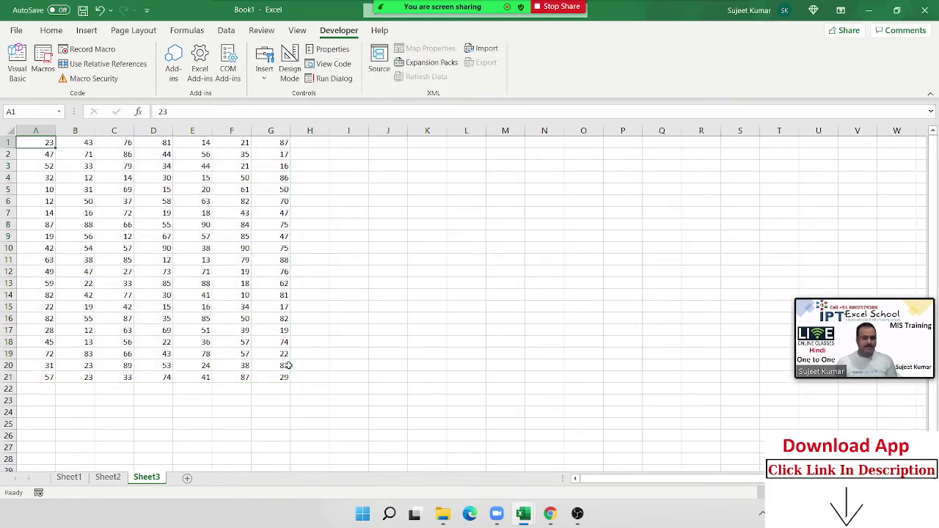
pyautogui.keyDown('shift'); pyautogui.click(281, 388); pyautogui.keyUp('shift')
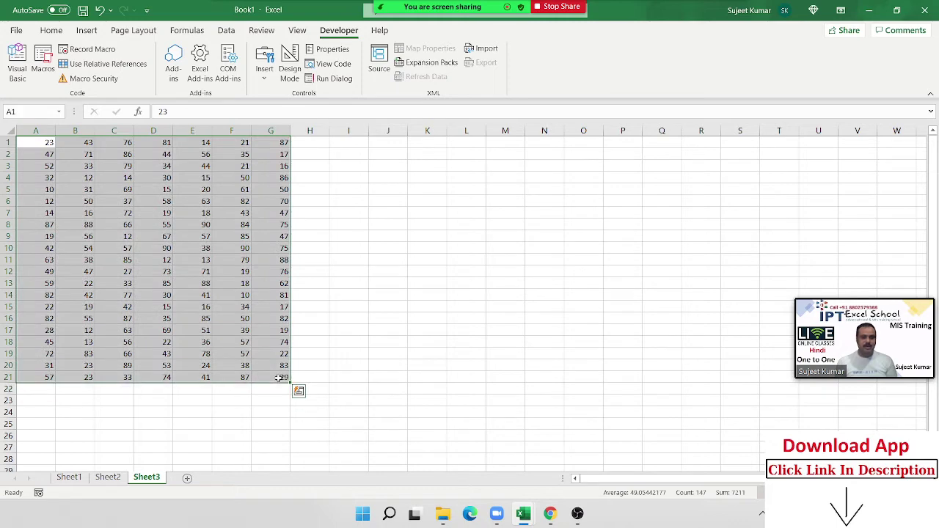
pyautogui.click(622, 248)
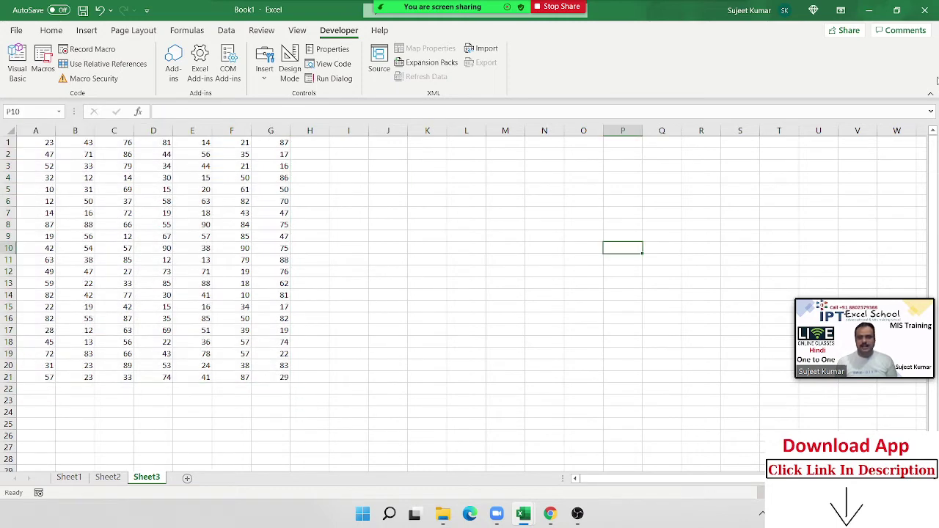
# Step: Snap Excel to the right half of the screen and the VBA editor to the left half
pyautogui.click(898, 10)
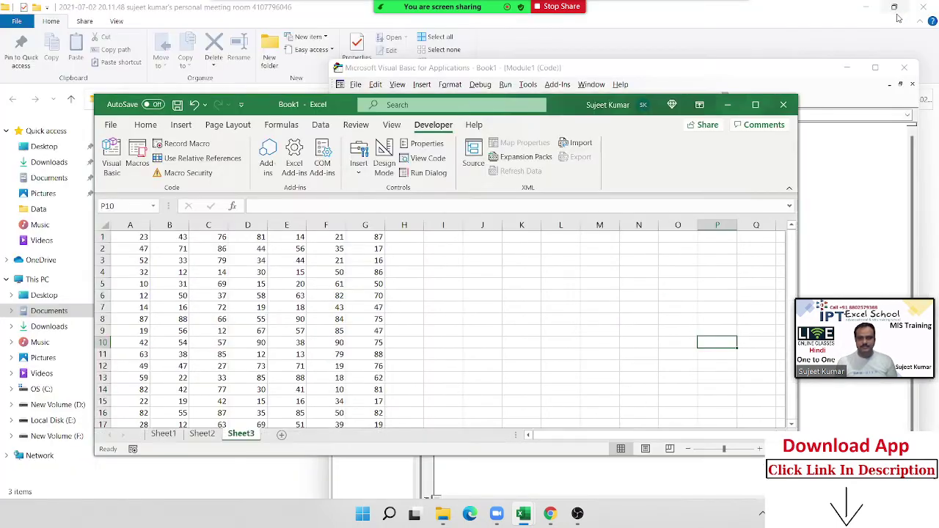
pyautogui.click(756, 105)
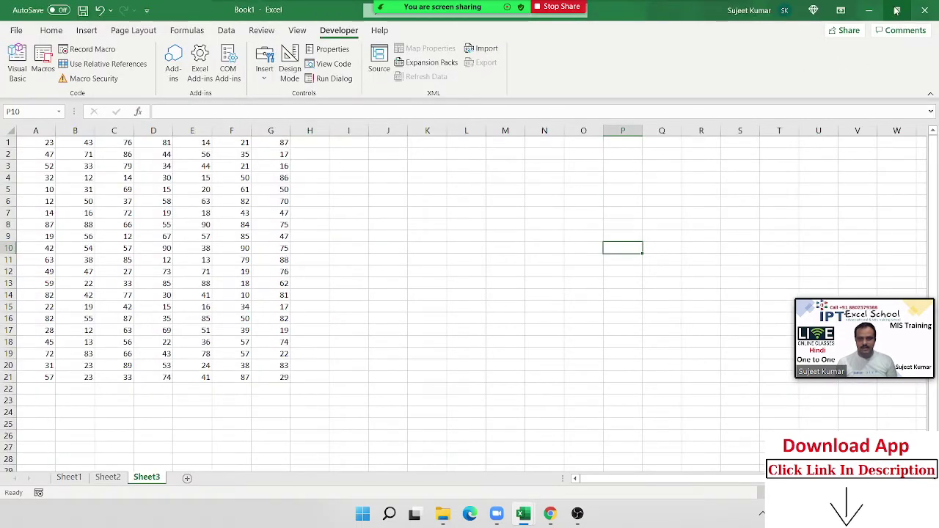
pyautogui.moveTo(896, 10)
pyautogui.click(848, 43)
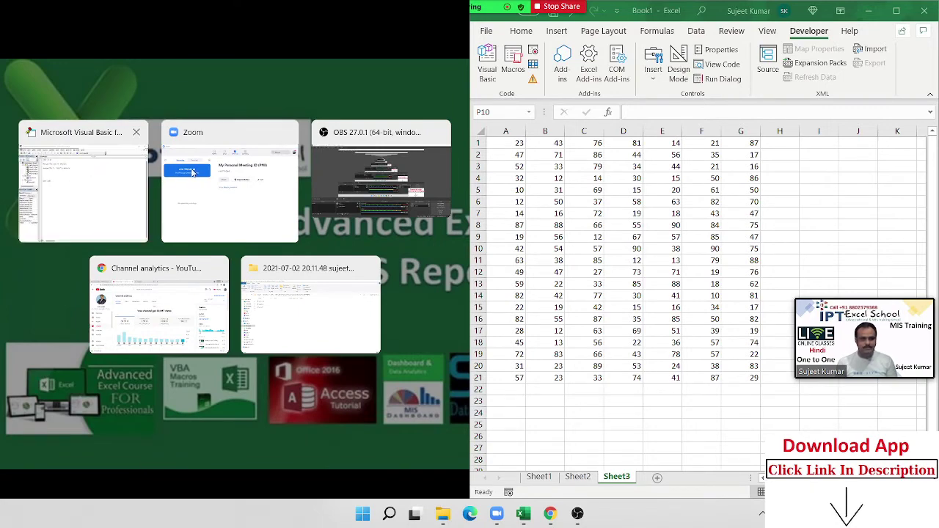
pyautogui.click(110, 139)
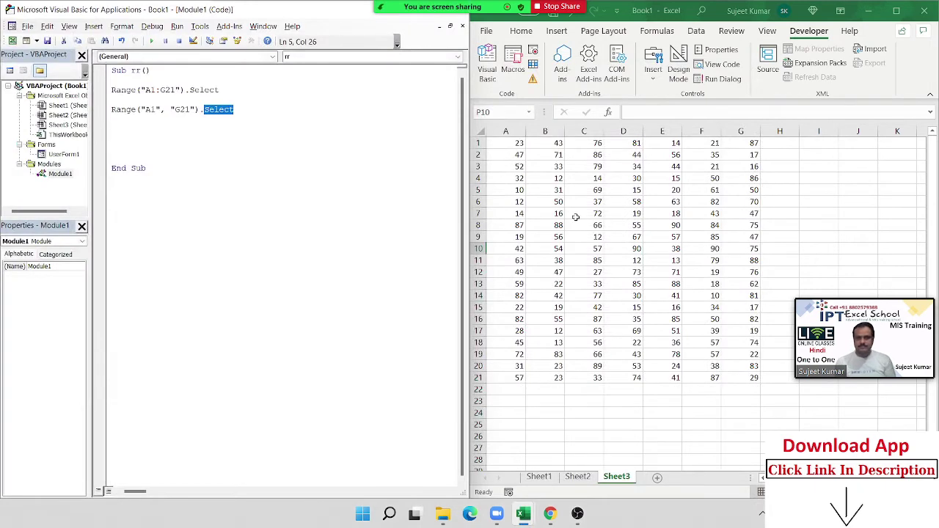
# Step: Highlight the two Range select lines to explain them, and add a blank line below the code
pyautogui.click(583, 213)
pyautogui.click(149, 130)
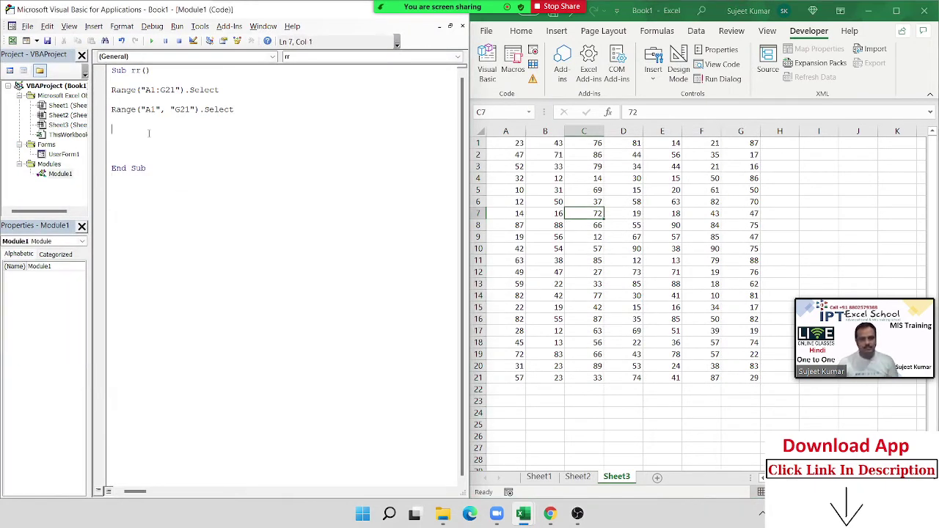
pyautogui.press('Return')
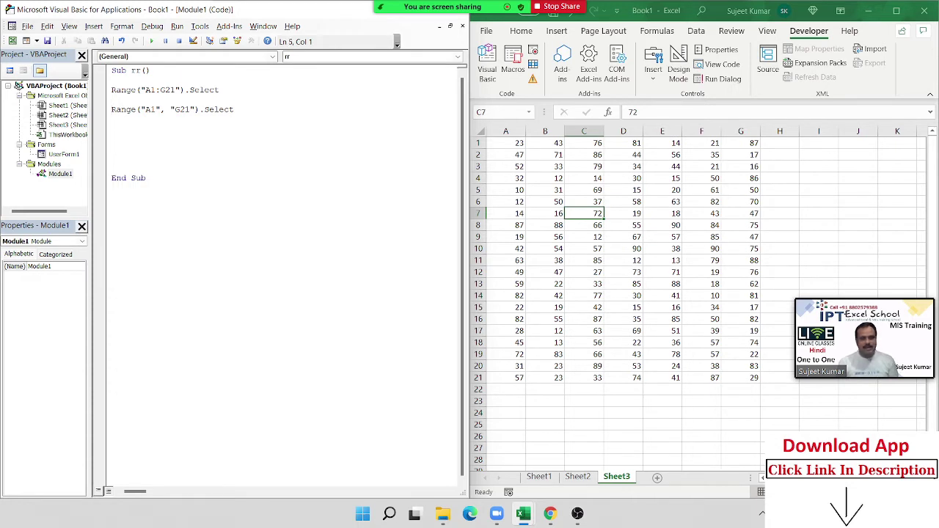
pyautogui.hotkey('shift', 'Down')
pyautogui.click(112, 119)
pyautogui.hotkey('shift', 'Up')
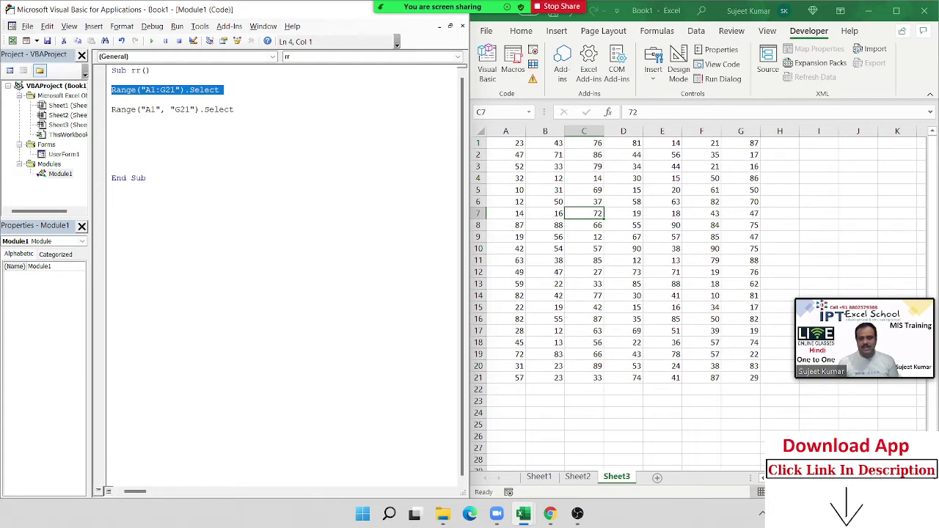
pyautogui.press('Down')
pyautogui.hotkey('shift', 'Down')
pyautogui.click(112, 119)
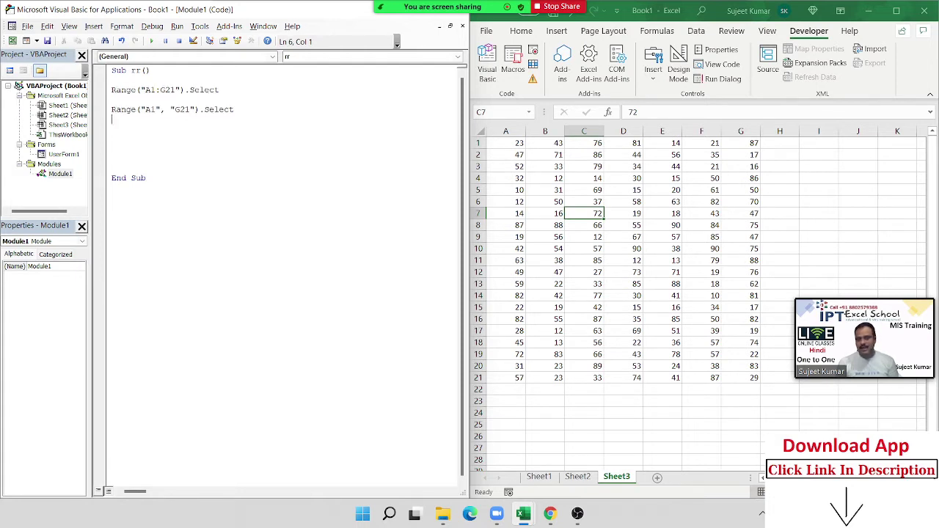
pyautogui.click(112, 129)
# Step: Enter Cells.Select on the new line and select all of Sheet3 to show its effect
pyautogui.write('cells')
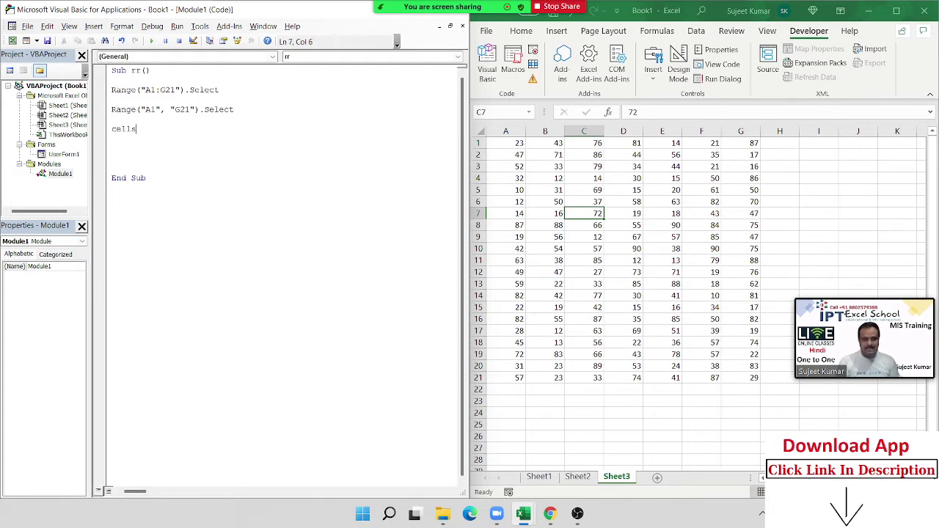
pyautogui.write('.se')
pyautogui.press('Tab')
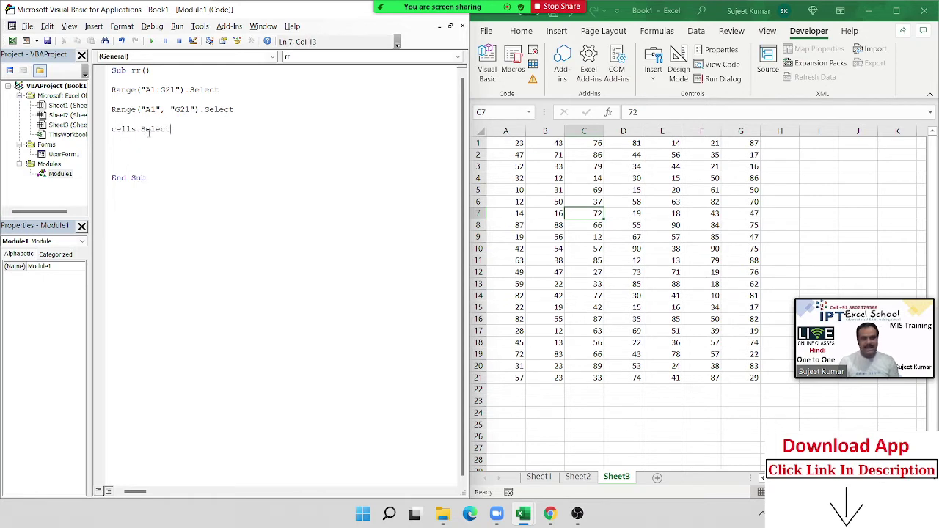
pyautogui.click(482, 129)
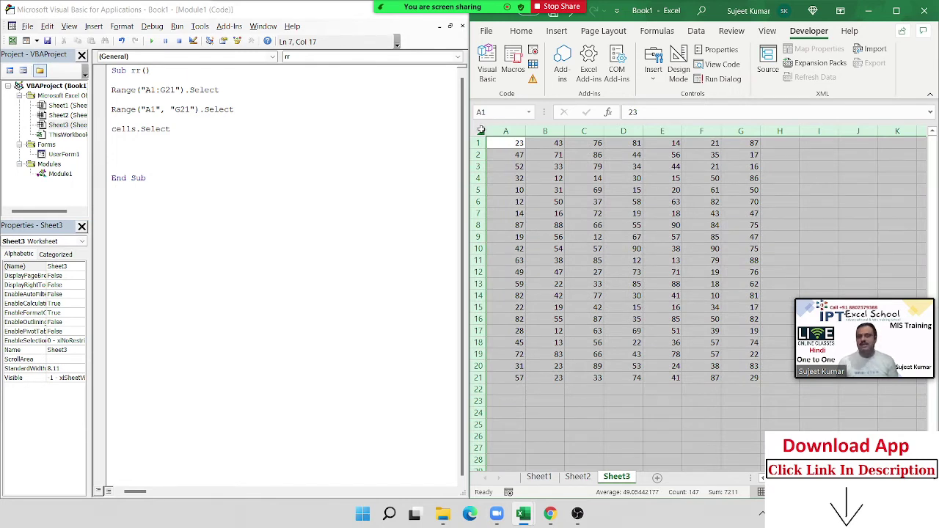
pyautogui.click(138, 145)
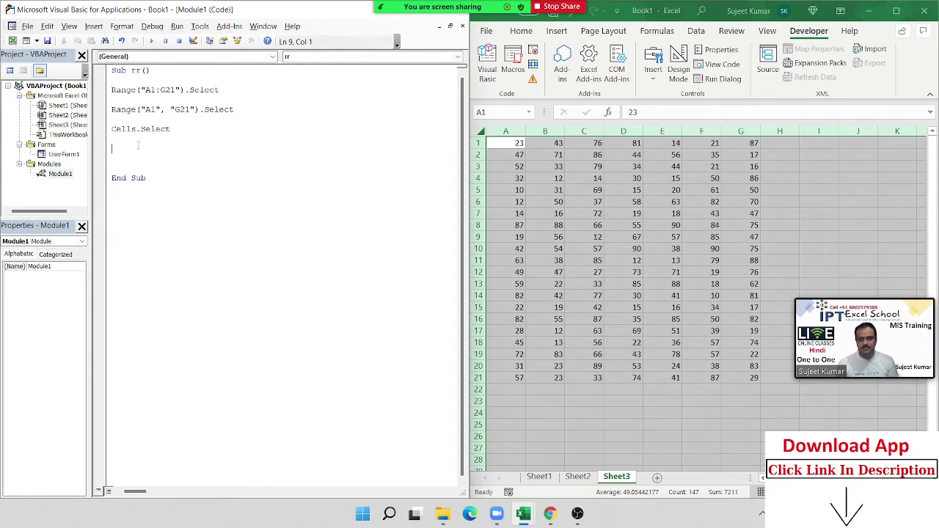
# Step: Type Range("A1").CurrentRegion.Select on a new line below Cells.Select
pyautogui.click(501, 189)
pyautogui.click(134, 148)
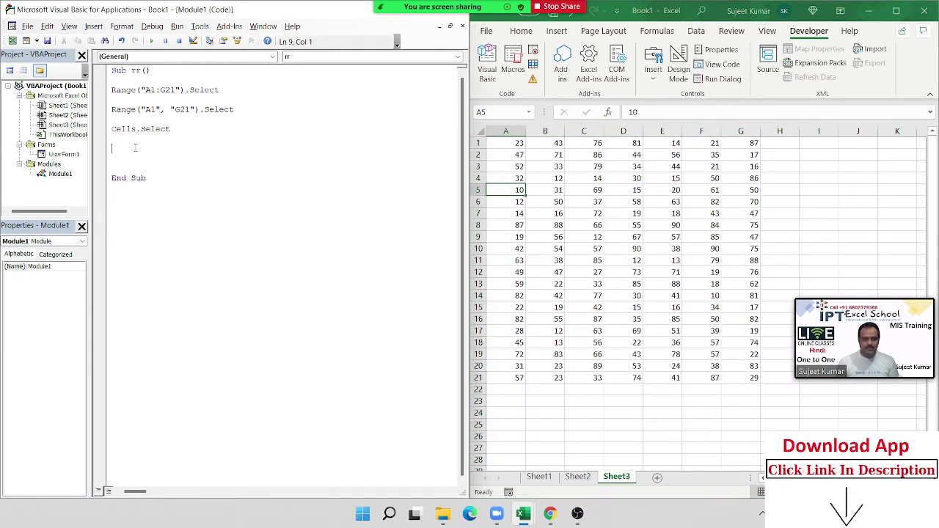
pyautogui.press('Return')
pyautogui.write('ra')
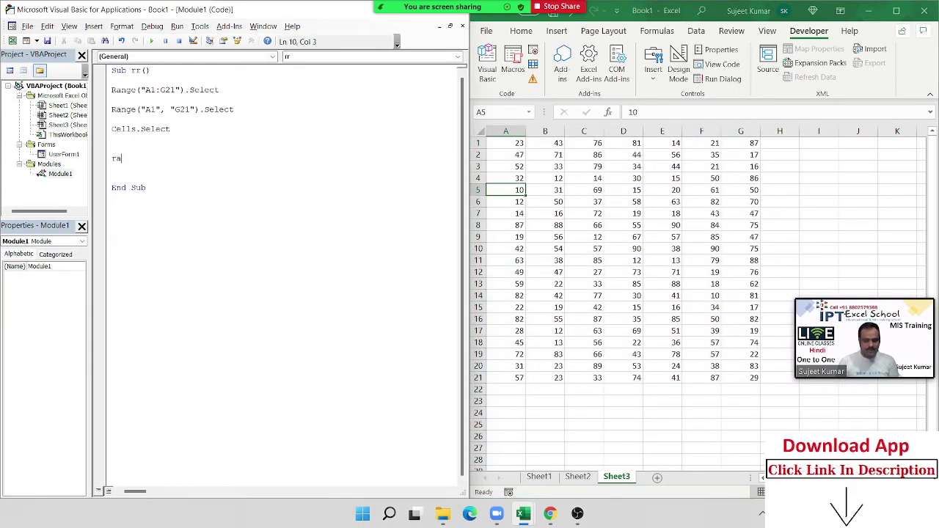
pyautogui.write('nge(')
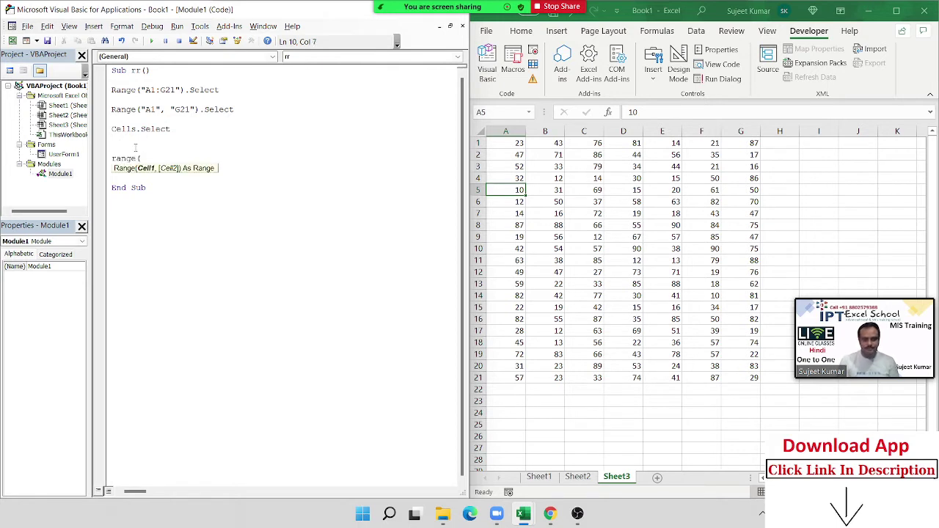
pyautogui.write('"A1')
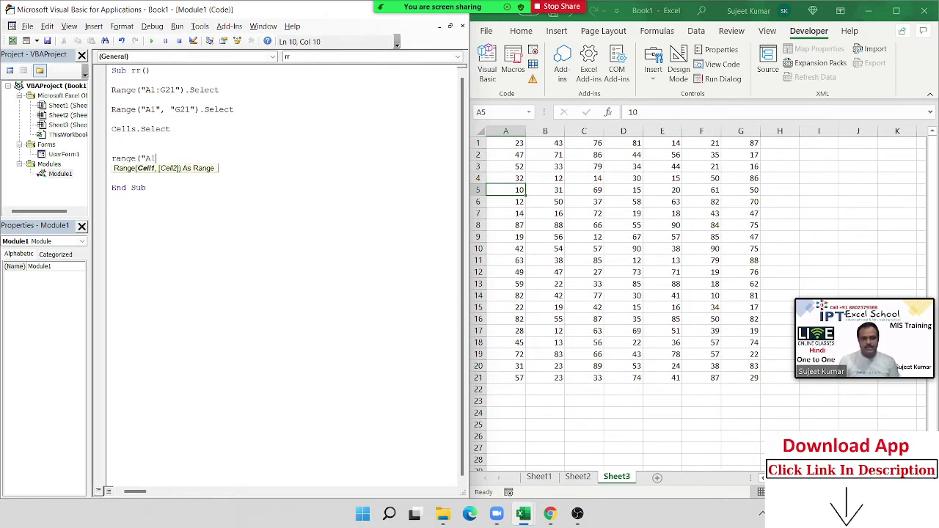
pyautogui.write('"')
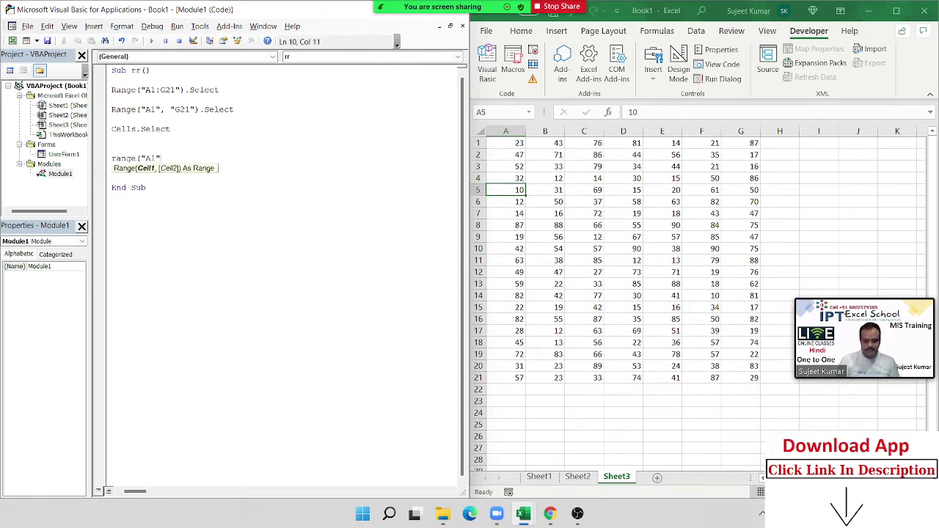
pyautogui.write(').End')
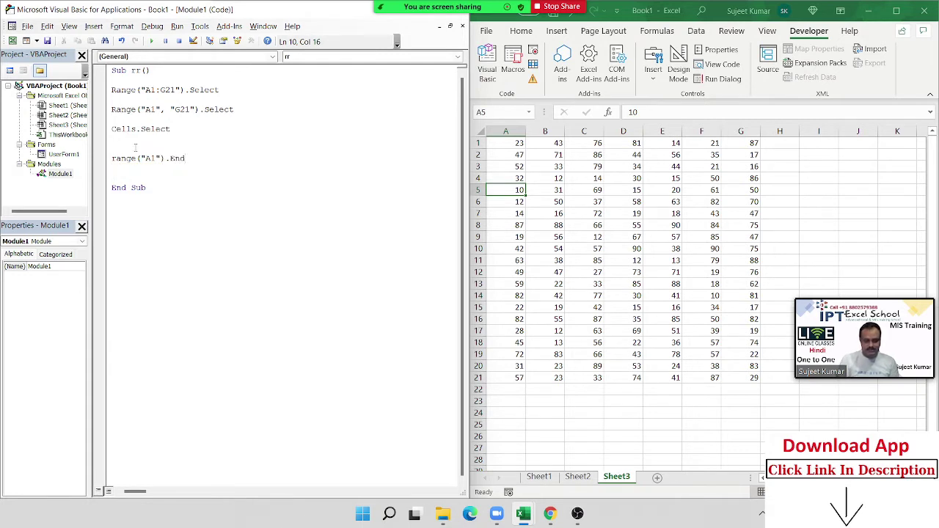
pyautogui.press('BackSpace')
pyautogui.press('BackSpace')
pyautogui.press('BackSpace')
pyautogui.write('.cur')
pyautogui.press('Tab')
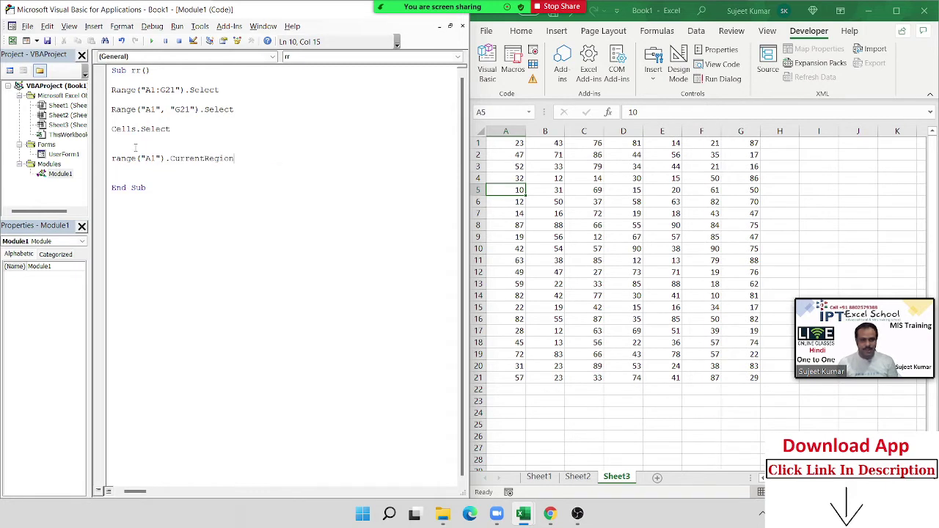
pyautogui.write('.sel')
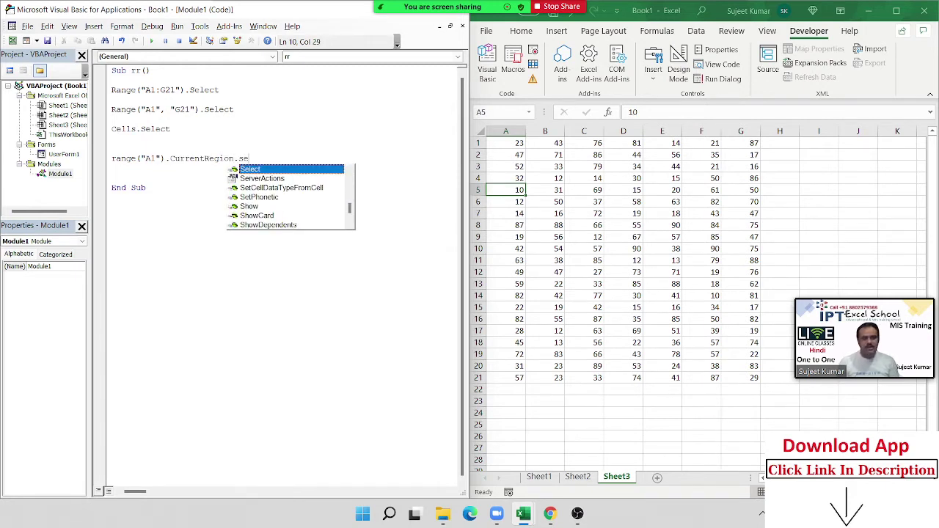
pyautogui.press('Tab')
pyautogui.press('Return')
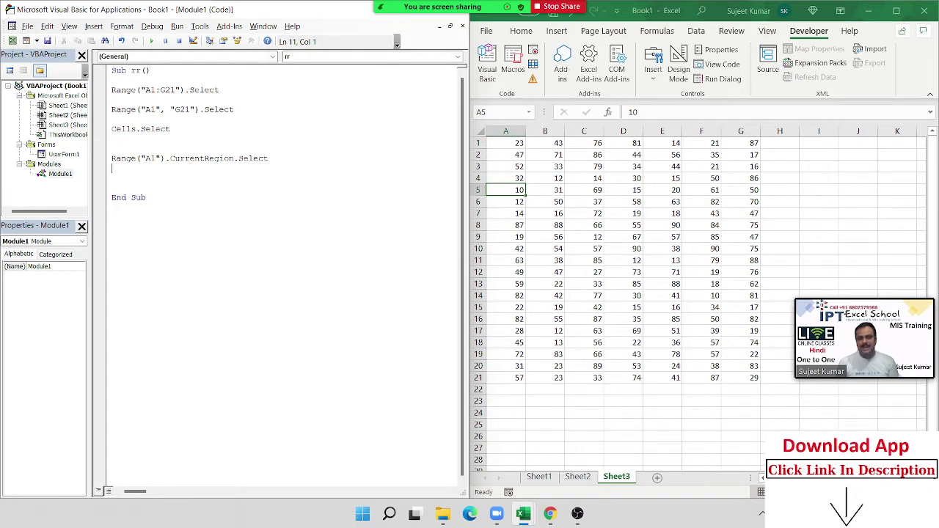
# Step: Show that Ctrl+A from A1 selects the data region, and widen the VBA editor beside the workbook
pyautogui.moveTo(514, 145)
pyautogui.mouseDown()
pyautogui.moveTo(714, 325)
pyautogui.moveTo(733, 370)
pyautogui.mouseUp()
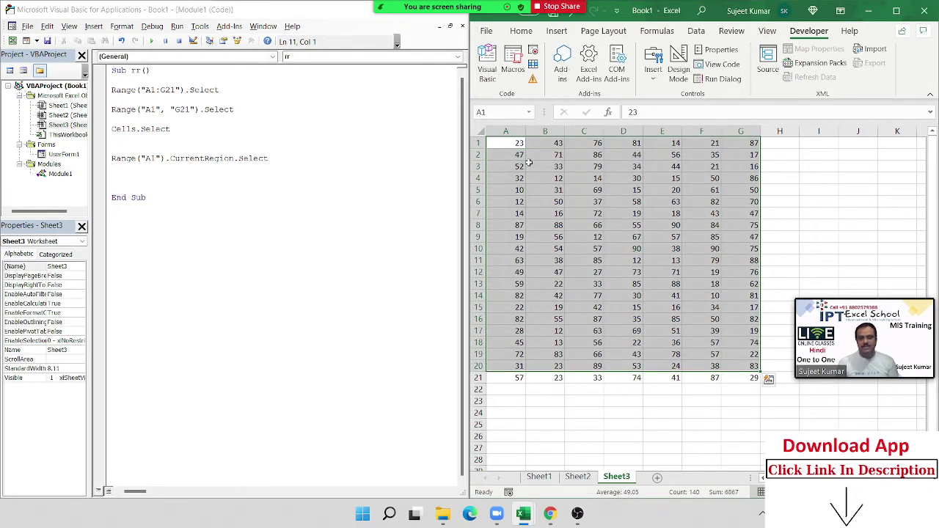
pyautogui.click(514, 144)
pyautogui.hotkey('ctrl', 'a')
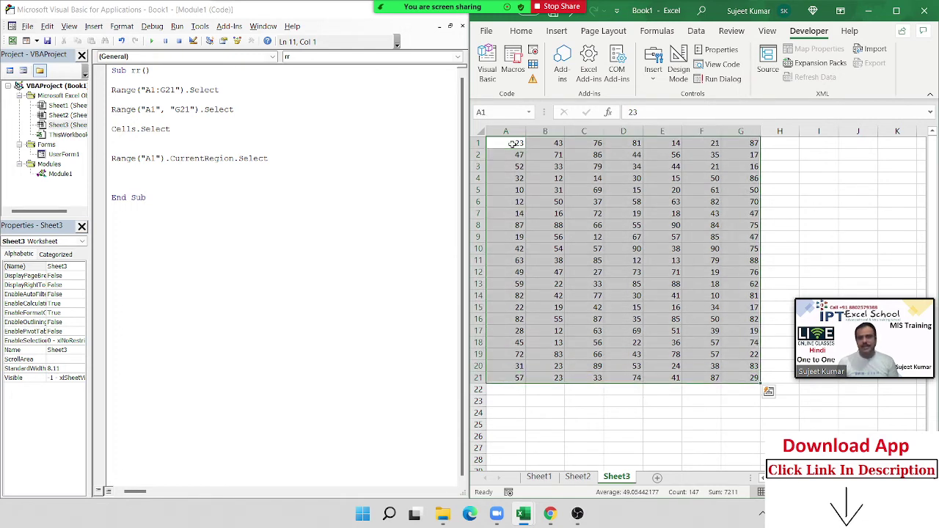
pyautogui.click(515, 144)
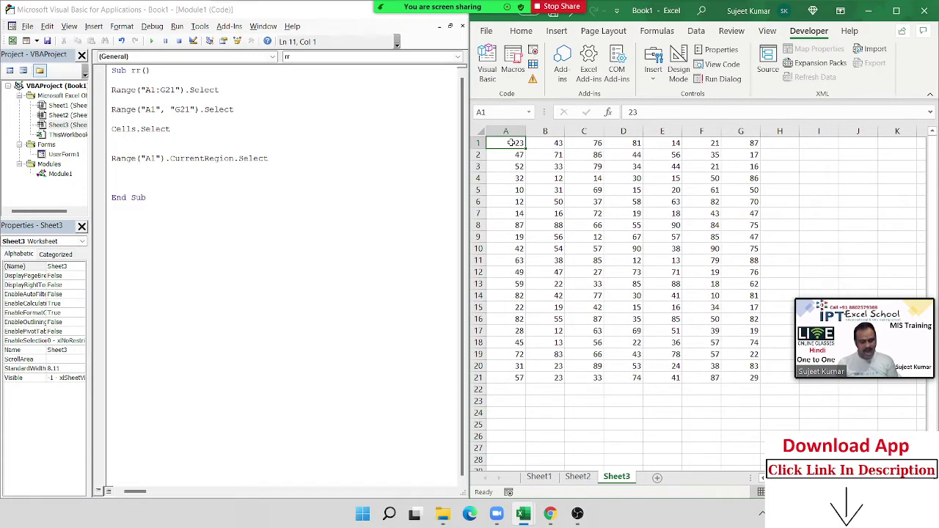
pyautogui.hotkey('ctrl', 'a')
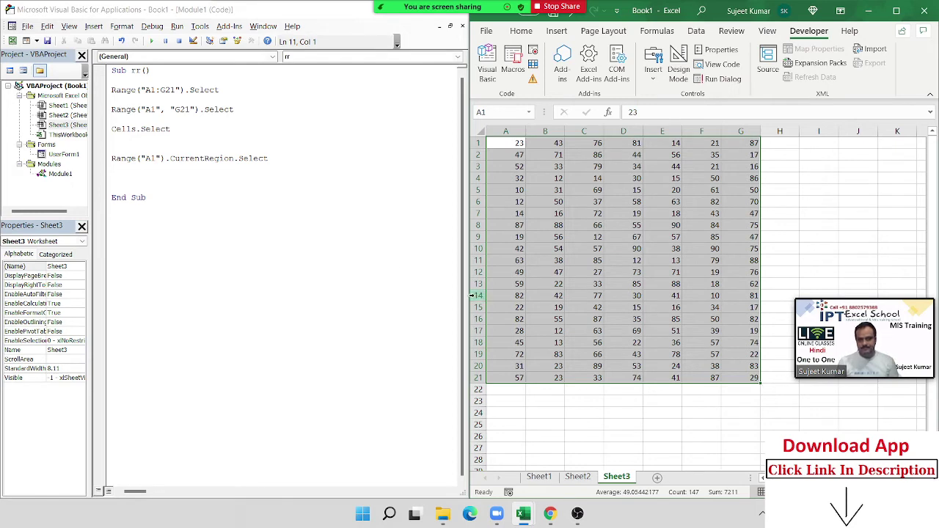
pyautogui.moveTo(467, 295); pyautogui.dragTo(555, 292)
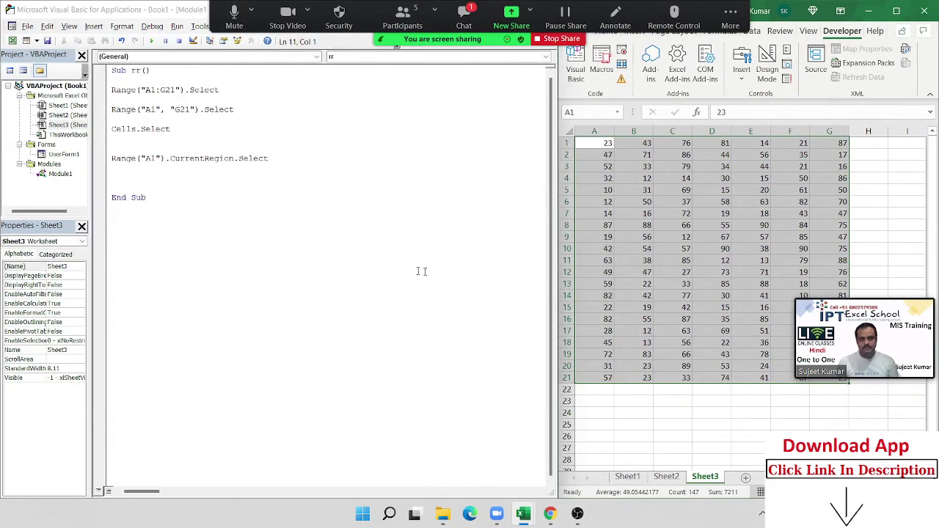
pyautogui.click(297, 216)
pyautogui.click(214, 157)
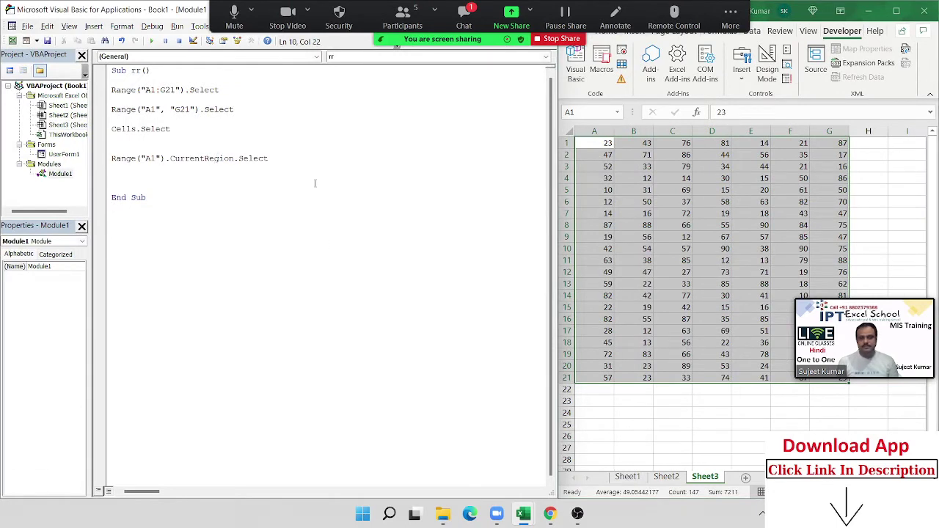
pyautogui.click(292, 161)
# Step: Insert an empty column D to show the region shrinking to A1:C21, then delete column D
pyautogui.click(685, 220)
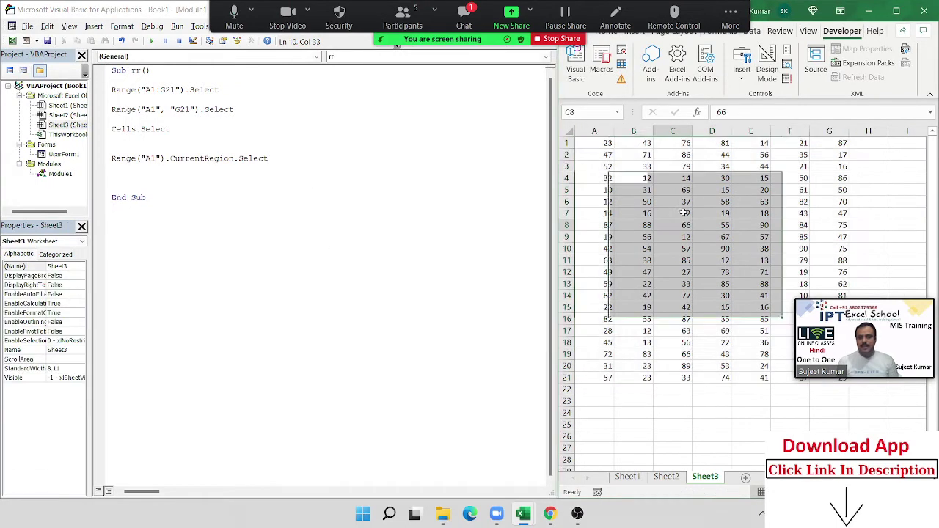
pyautogui.click(672, 131)
pyautogui.click(715, 131)
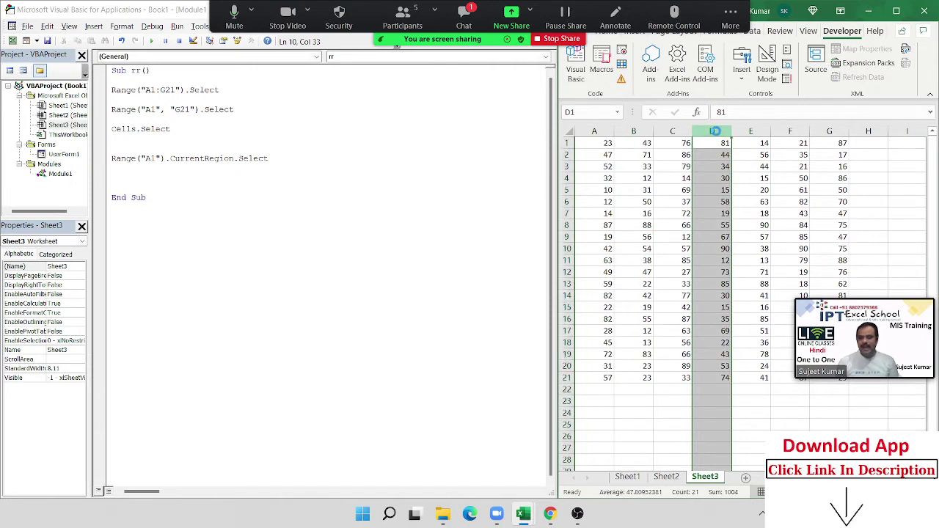
pyautogui.hotkey('ctrl', '+')
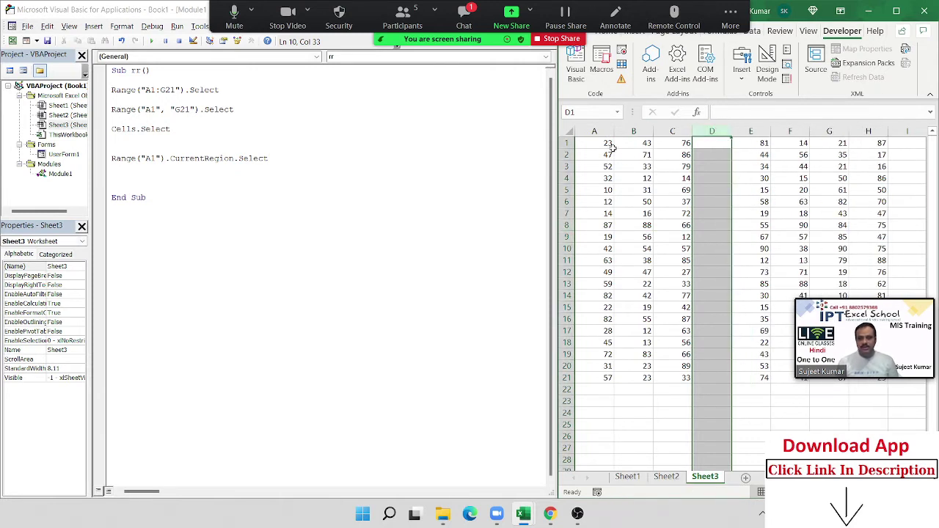
pyautogui.click(611, 148)
pyautogui.hotkey('ctrl', 'a')
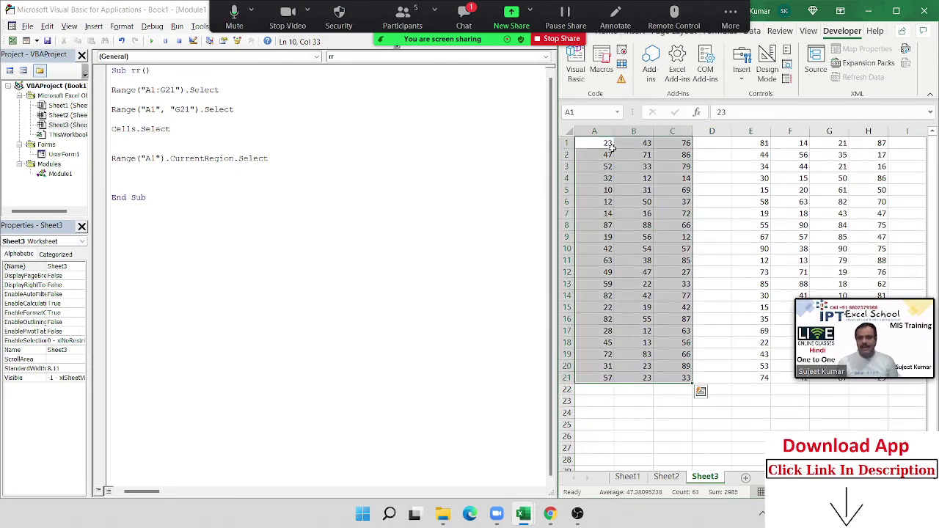
pyautogui.click(712, 131)
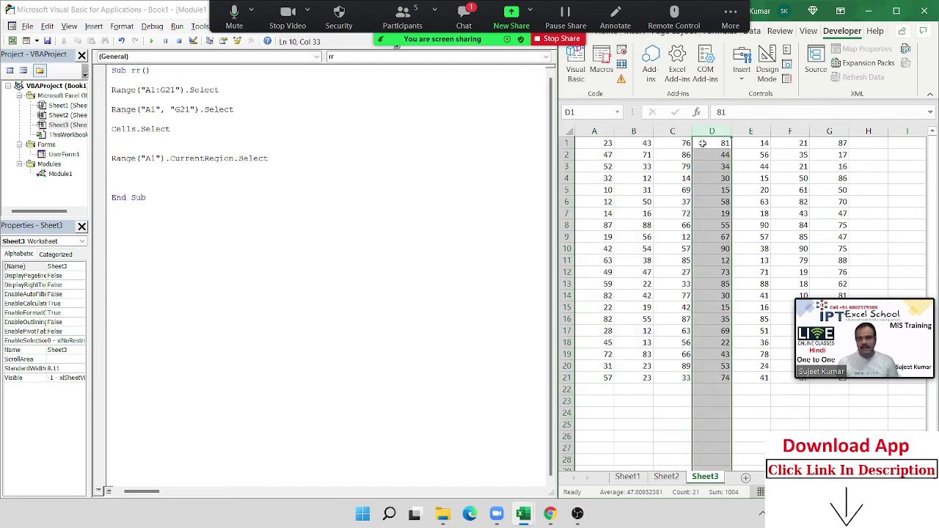
pyautogui.hotkey('ctrl', '-')
pyautogui.click(632, 155)
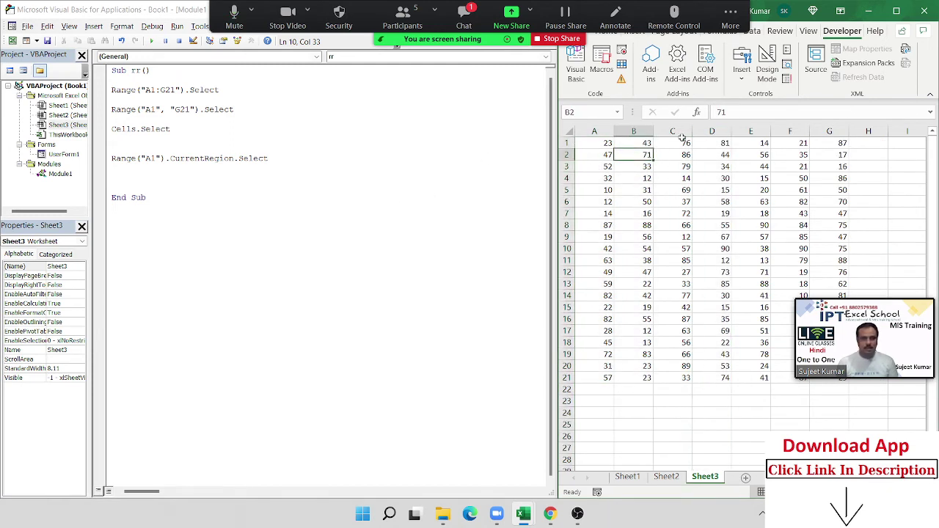
# Step: Add a blank line below the CurrentRegion line in the macro
pyautogui.click(124, 171)
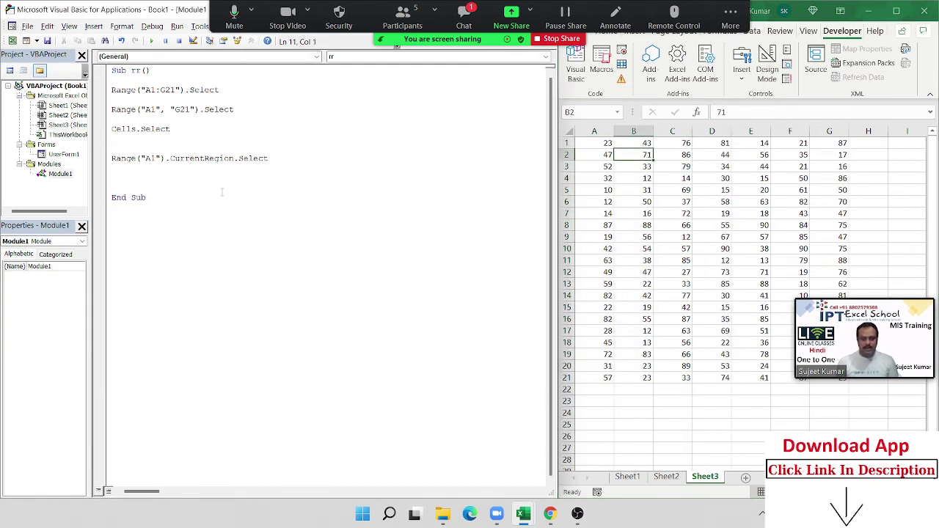
pyautogui.press('Return')
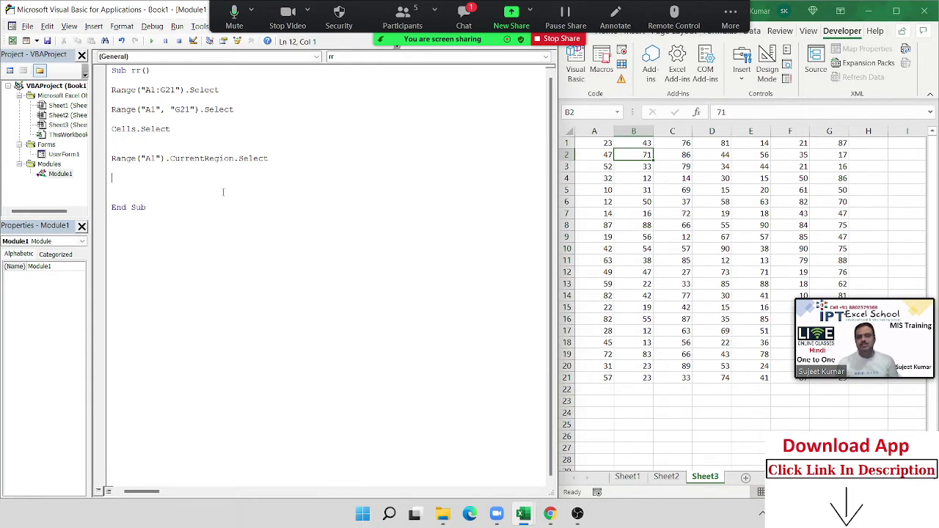
pyautogui.click(590, 144)
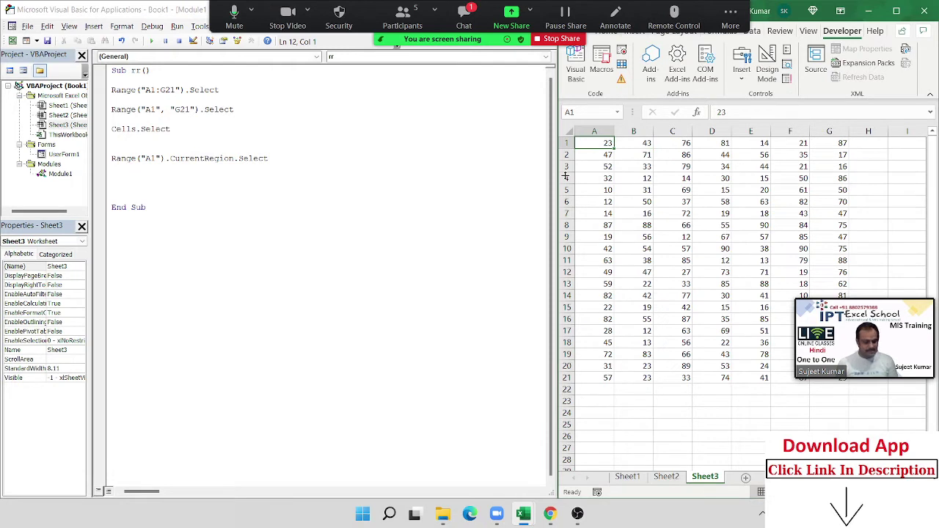
# Step: Jump from A1 to A21 with Ctrl+Down, then add Range("a1").End(xlDown).Select to the macro
pyautogui.hotkey('ctrl', 'Down')
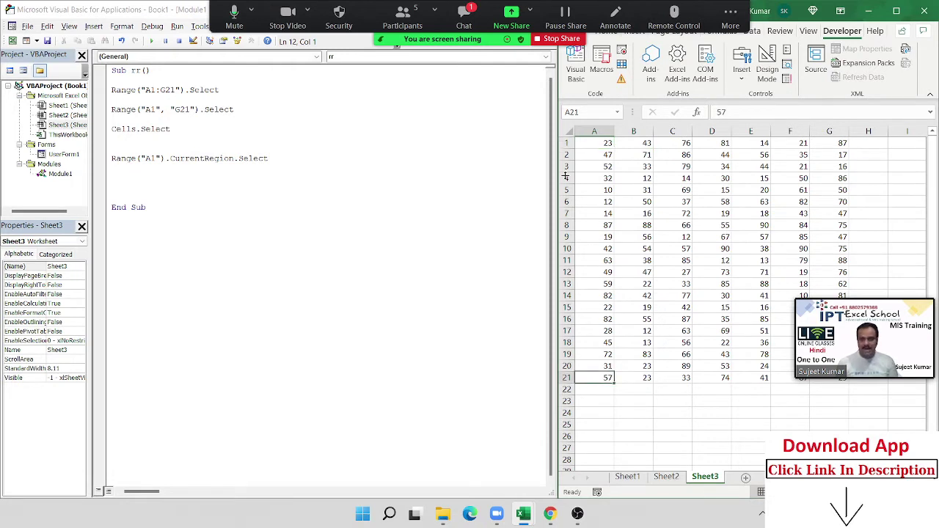
pyautogui.click(135, 178)
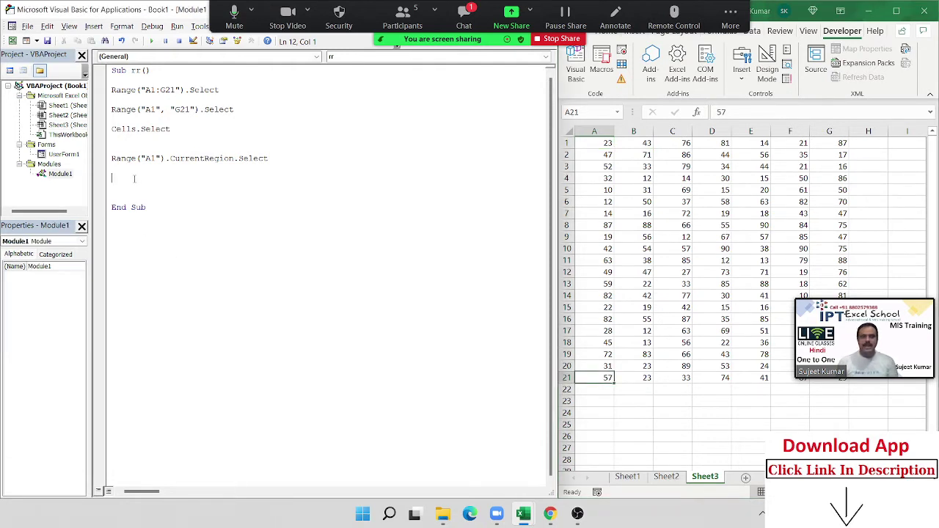
pyautogui.write('range')
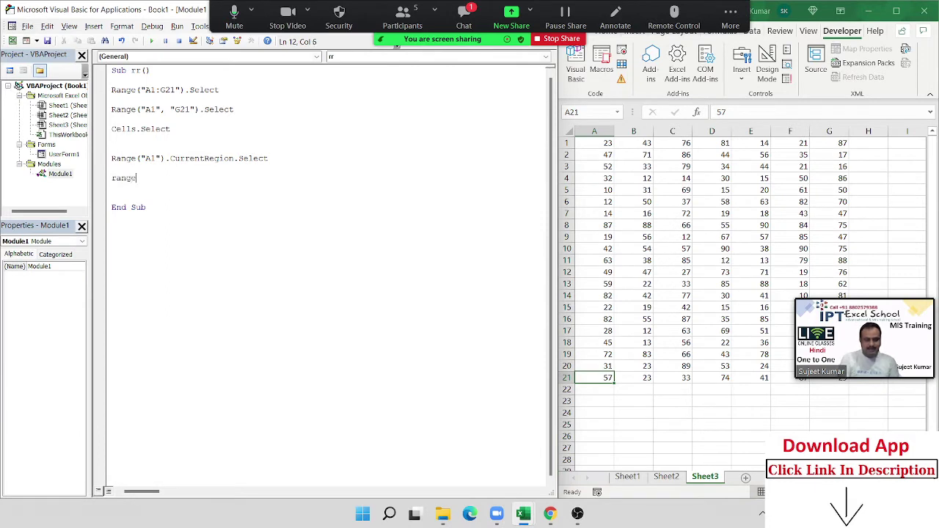
pyautogui.write('("')
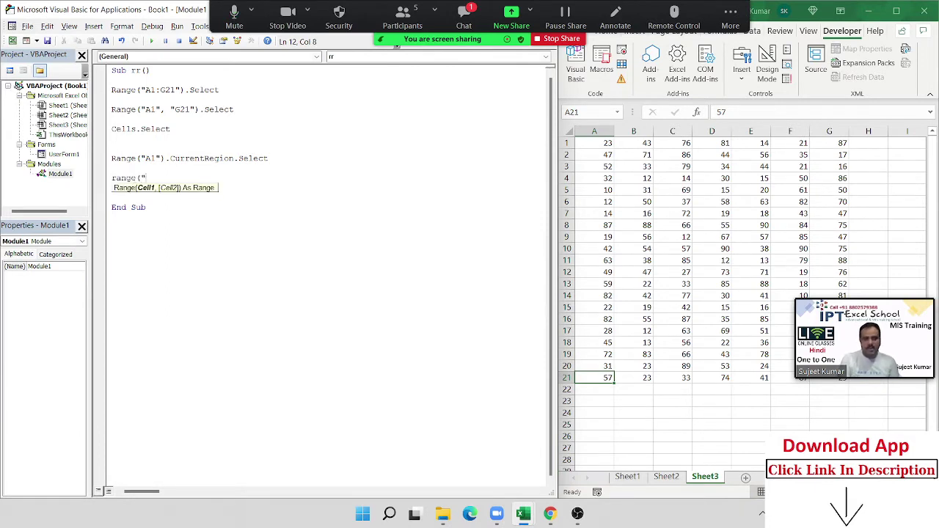
pyautogui.write('a1')
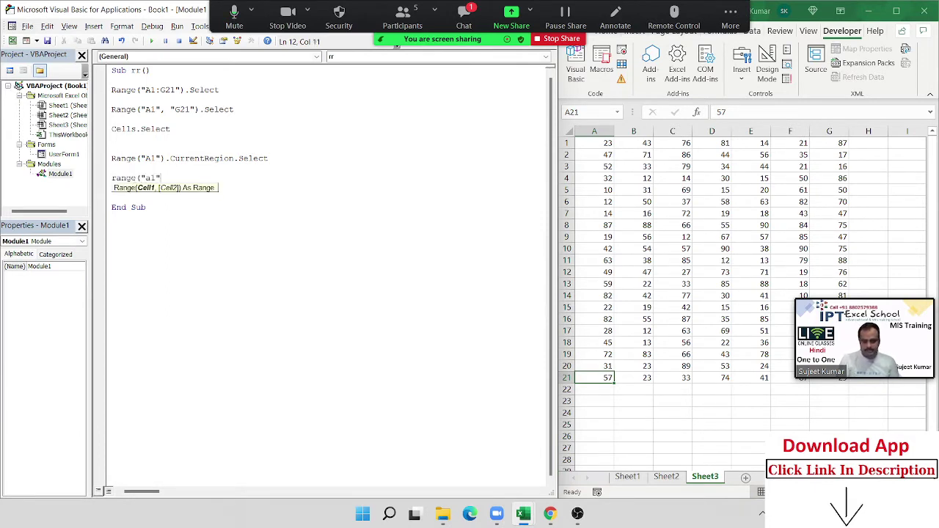
pyautogui.write(').en')
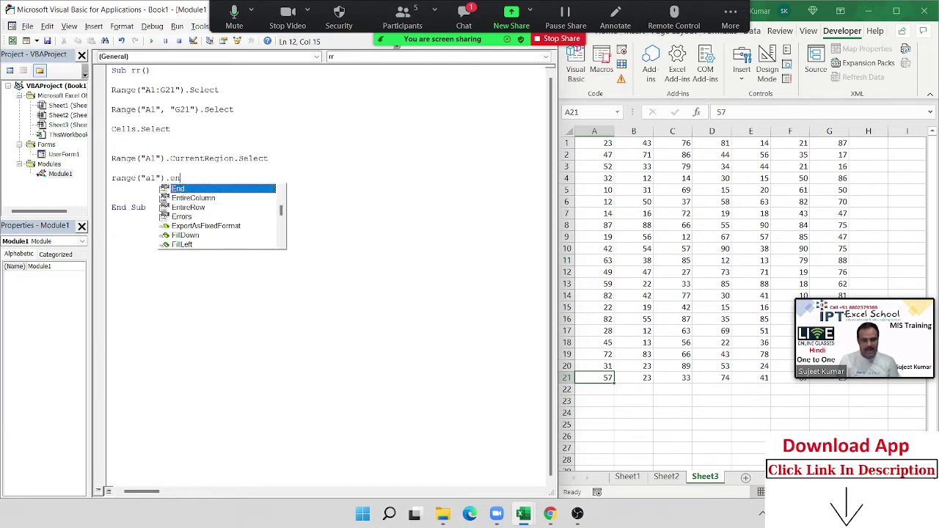
pyautogui.write('d(')
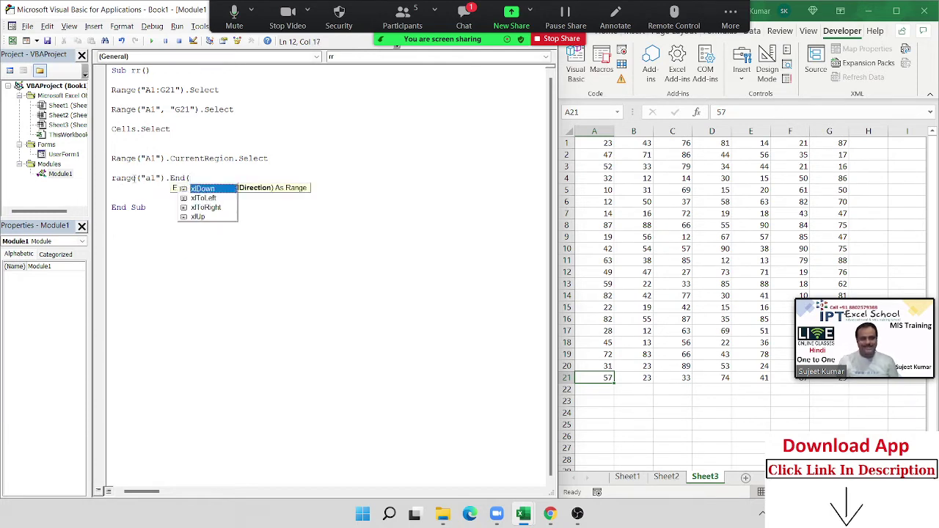
pyautogui.press('Tab')
pyautogui.write(')')
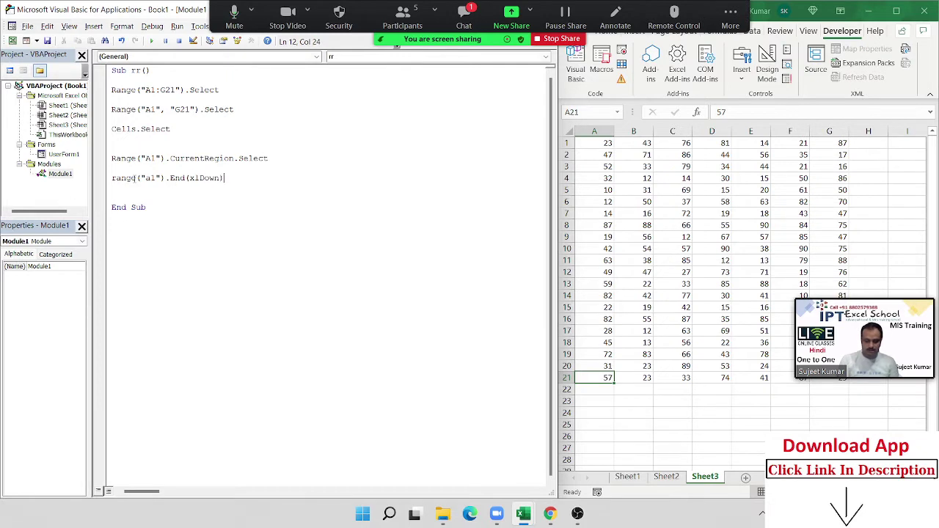
pyautogui.write('.se')
pyautogui.press('Tab')
pyautogui.press('Return')
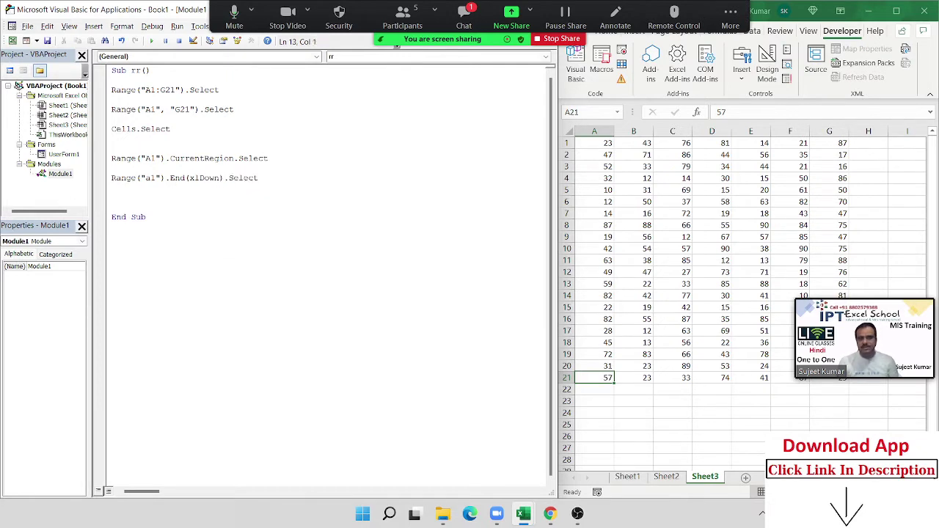
pyautogui.click(605, 146)
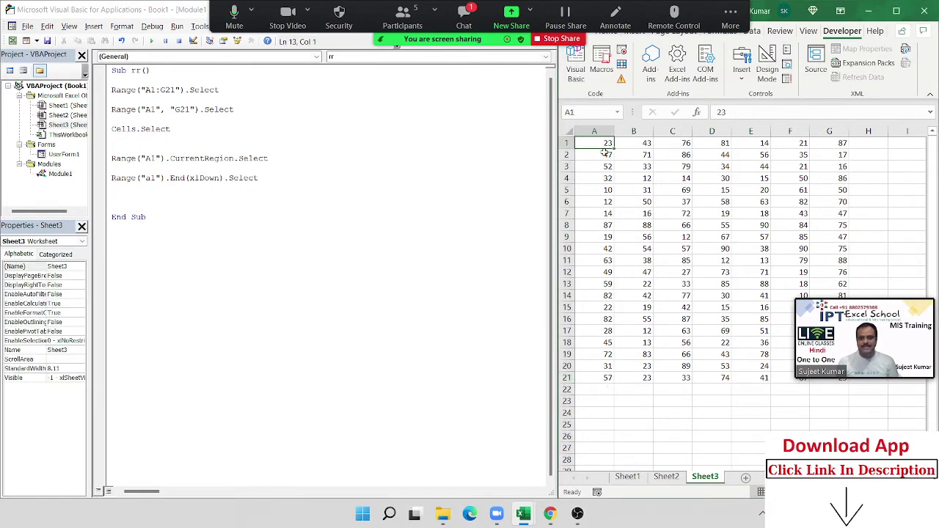
pyautogui.click(601, 378)
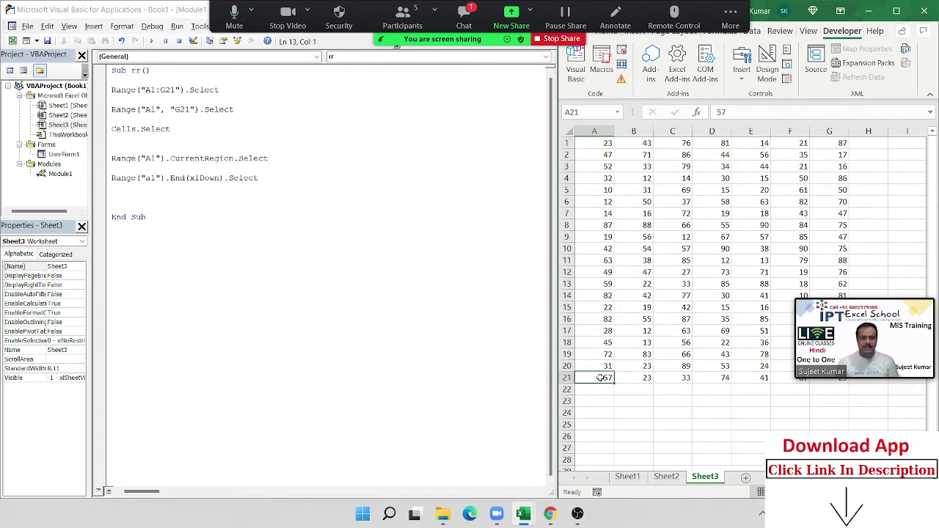
pyautogui.click(607, 143)
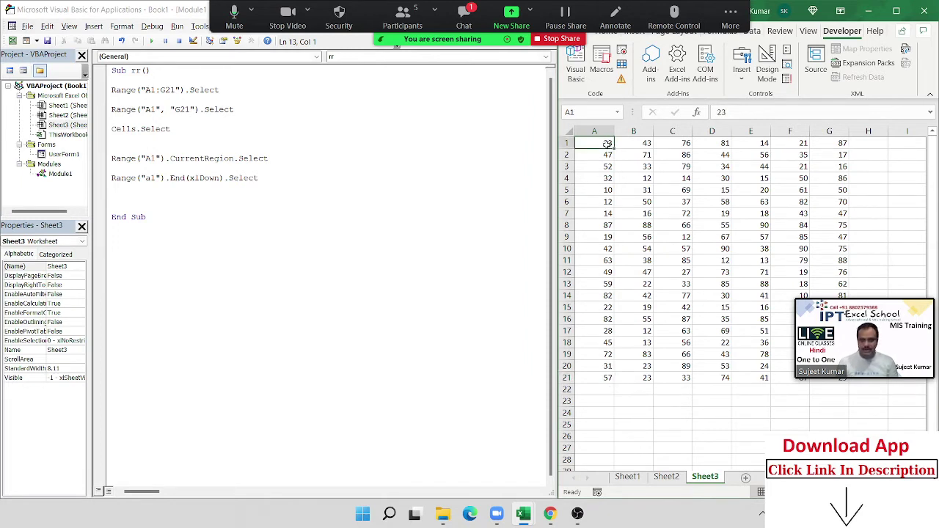
pyautogui.hotkey('ctrl', 'Down')
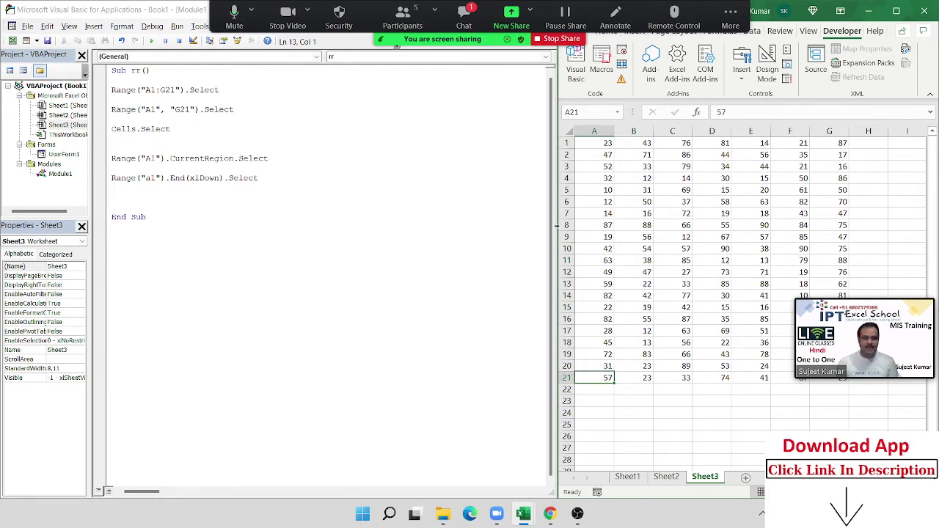
pyautogui.click(187, 180)
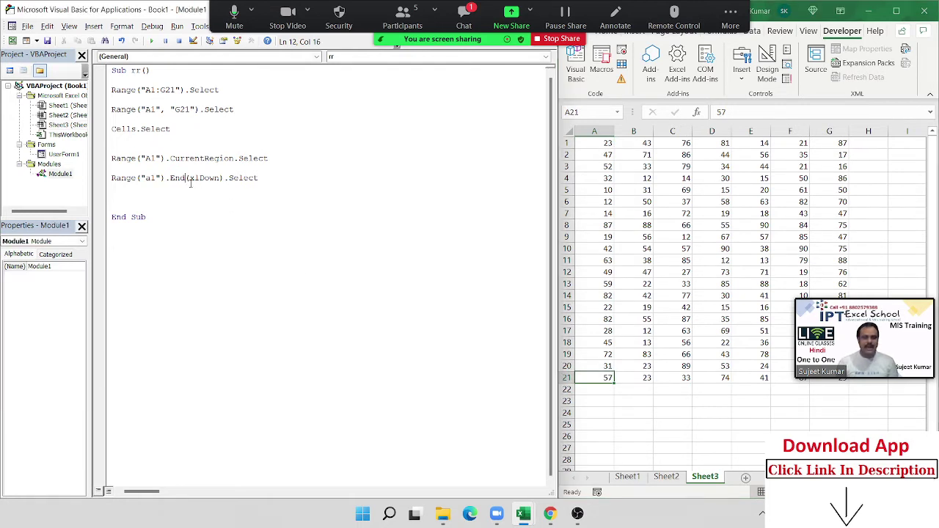
pyautogui.write('(')
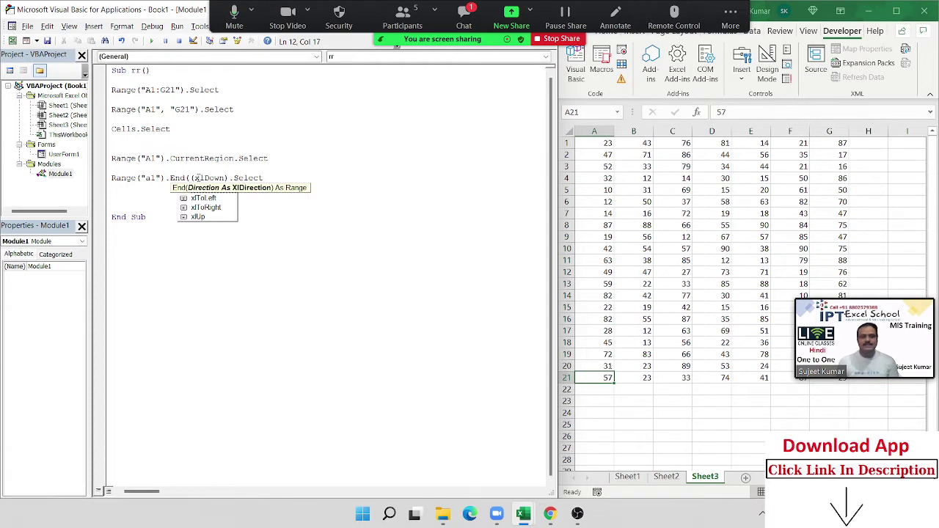
pyautogui.press('Down')
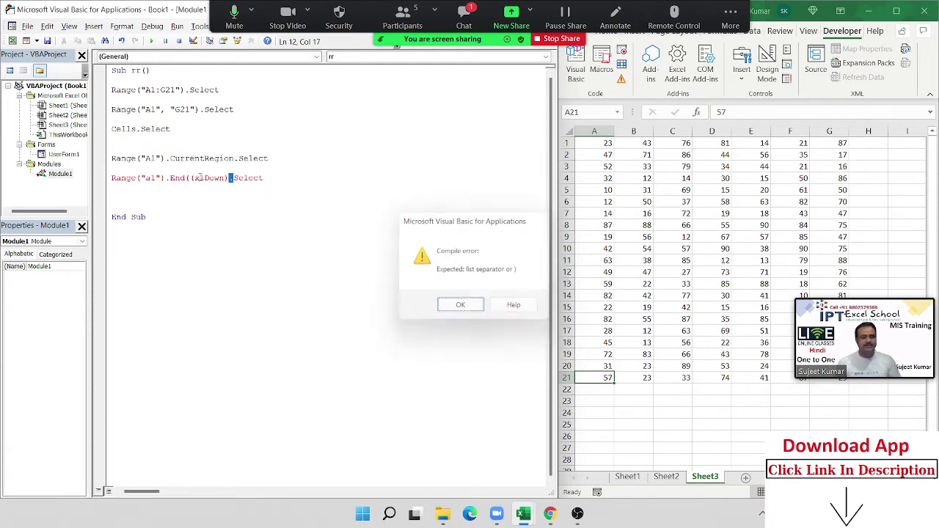
pyautogui.press('Return')
pyautogui.hotkey('ctrl', 'z')
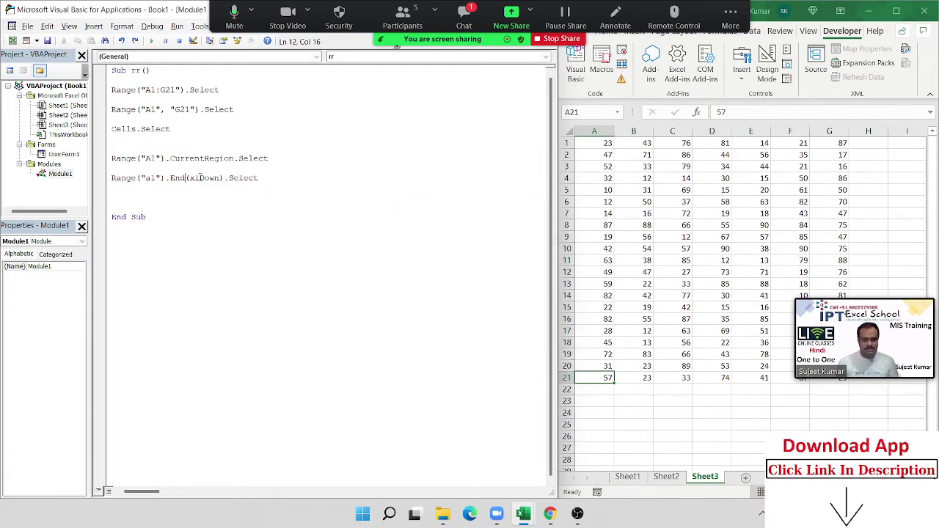
pyautogui.write('(')
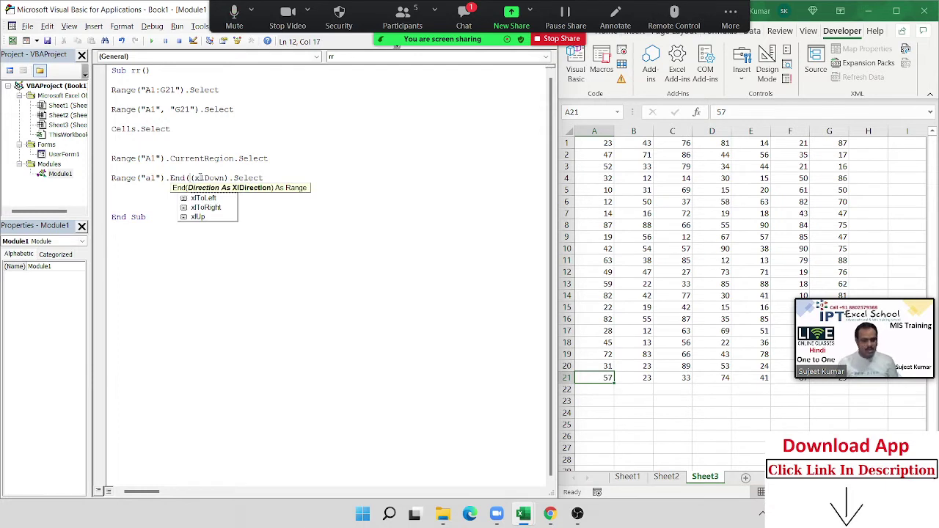
pyautogui.press('BackSpace')
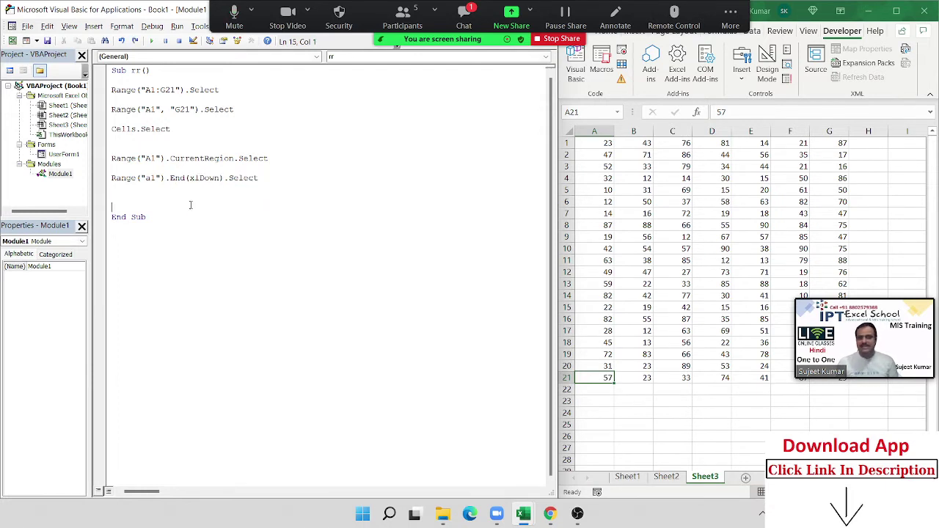
pyautogui.click(590, 146)
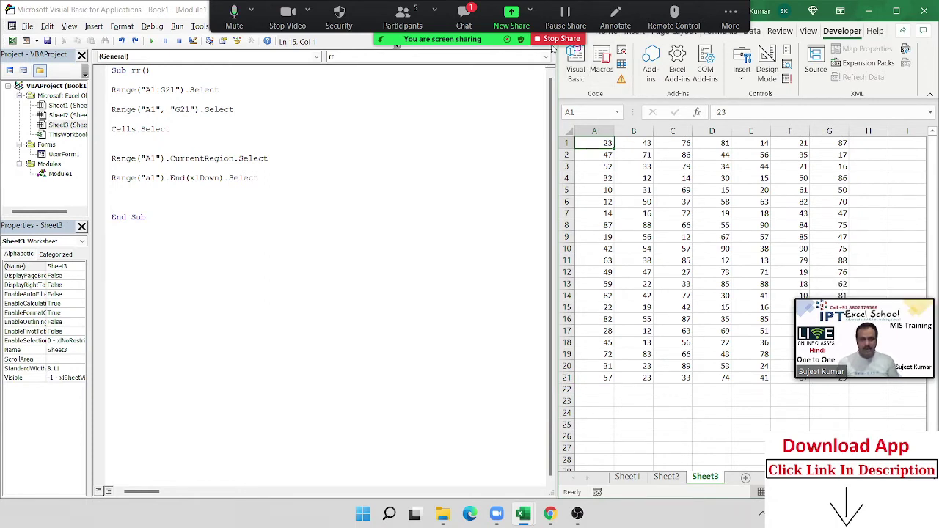
pyautogui.click(465, 14)
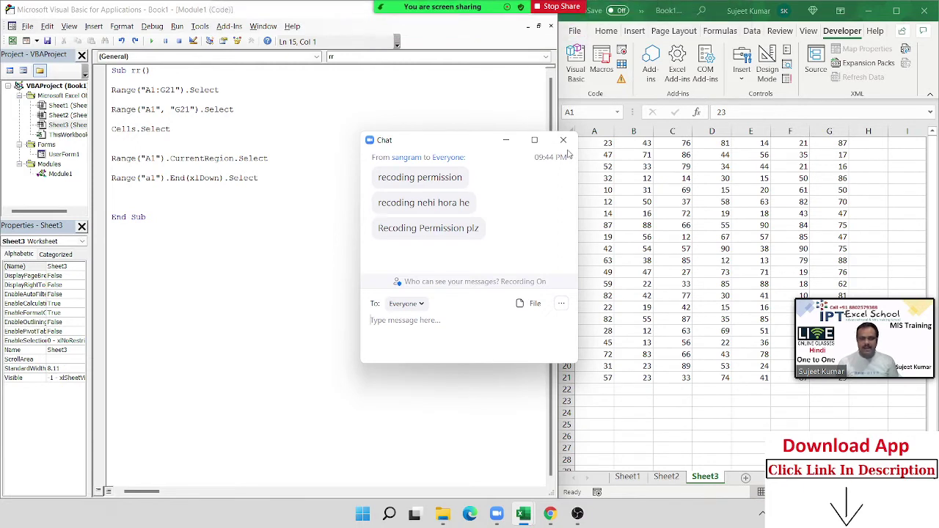
pyautogui.click(562, 139)
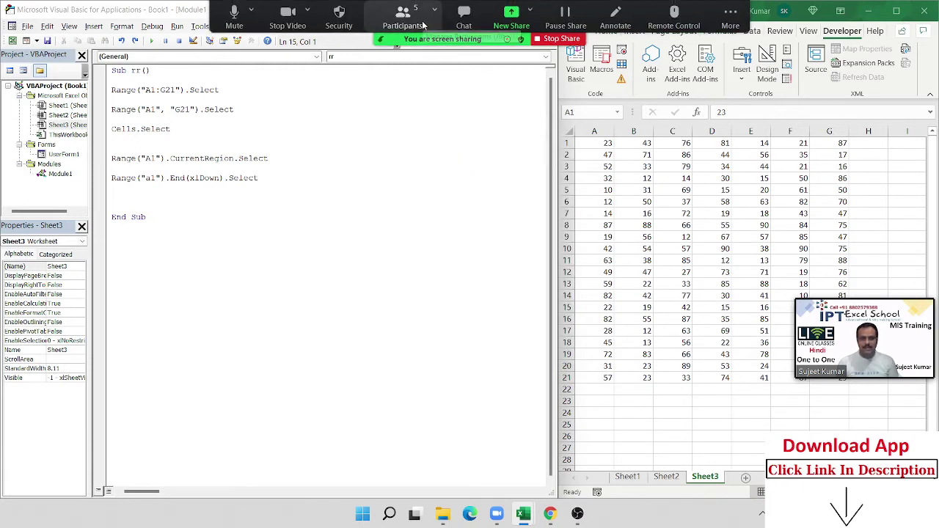
# Step: Grant the requesting participant Allow Record Local Files permission, then close the Participants list
pyautogui.click(422, 26)
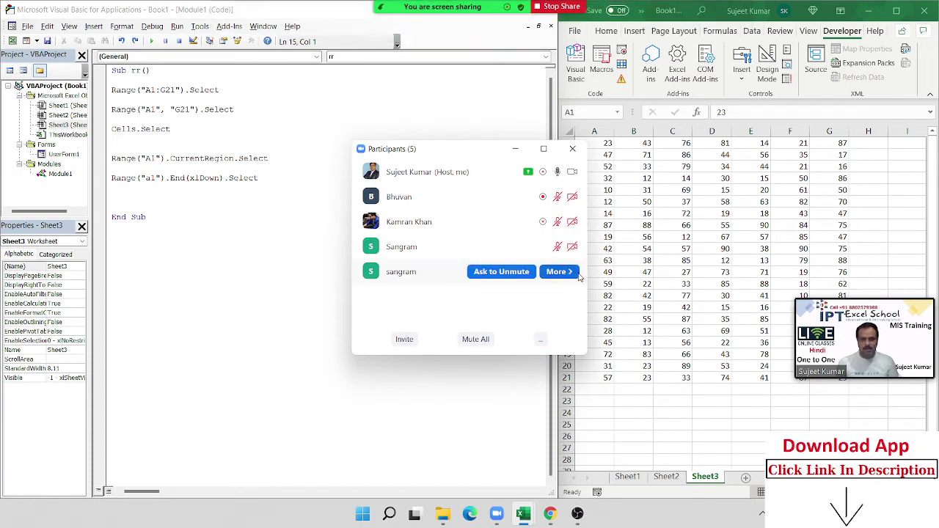
pyautogui.click(578, 274)
pyautogui.click(566, 280)
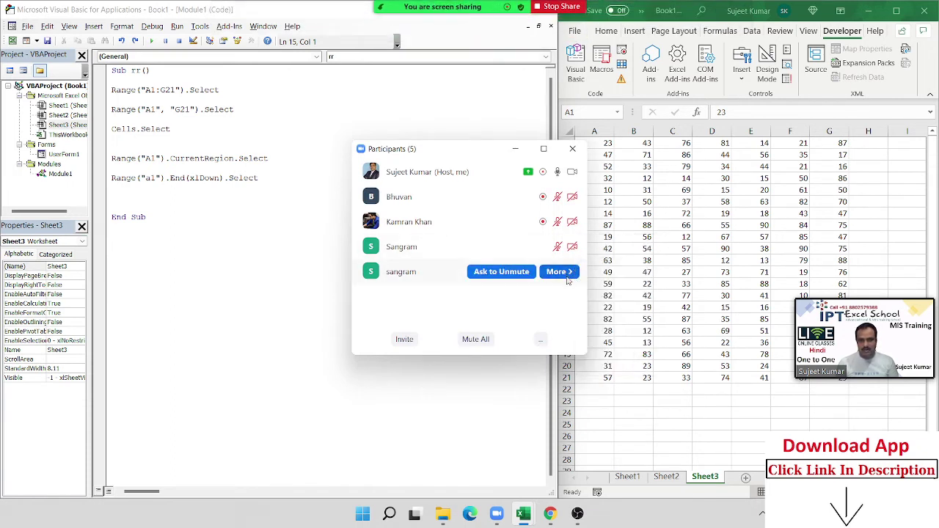
pyautogui.click(567, 279)
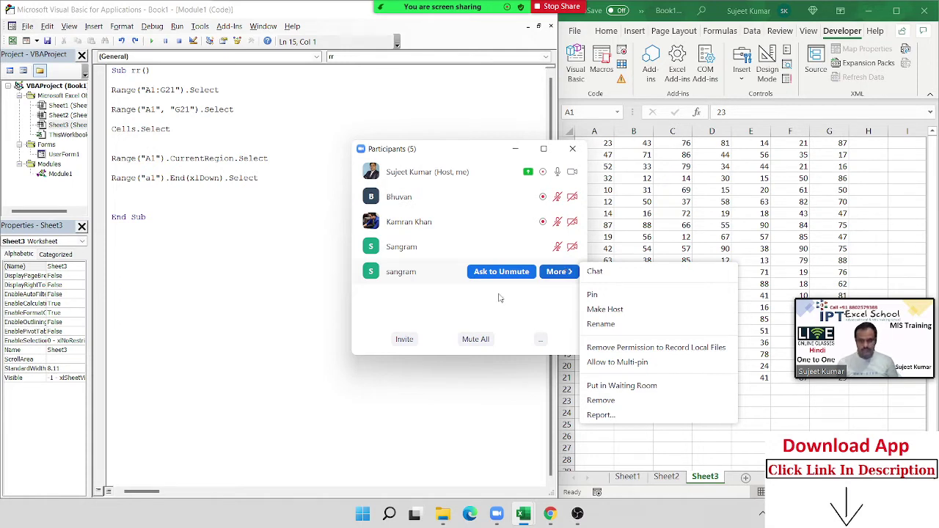
pyautogui.click(320, 410)
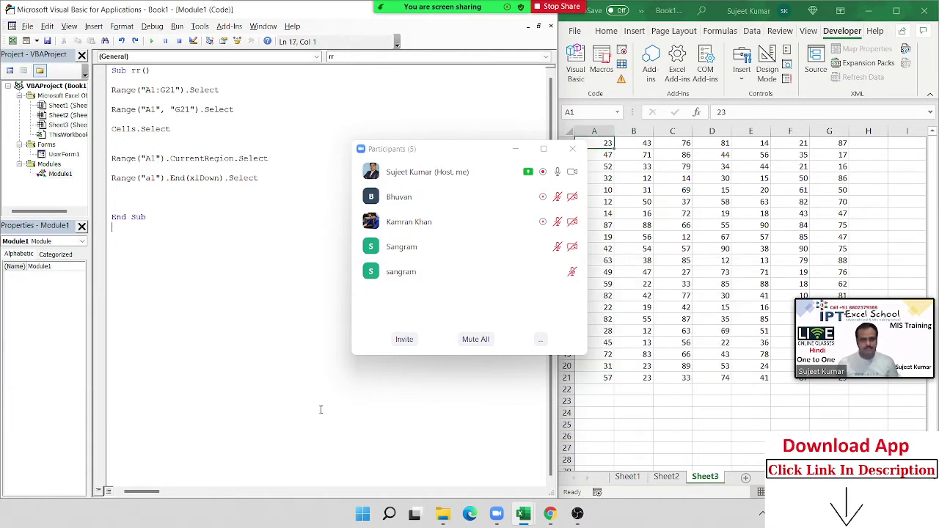
pyautogui.click(570, 149)
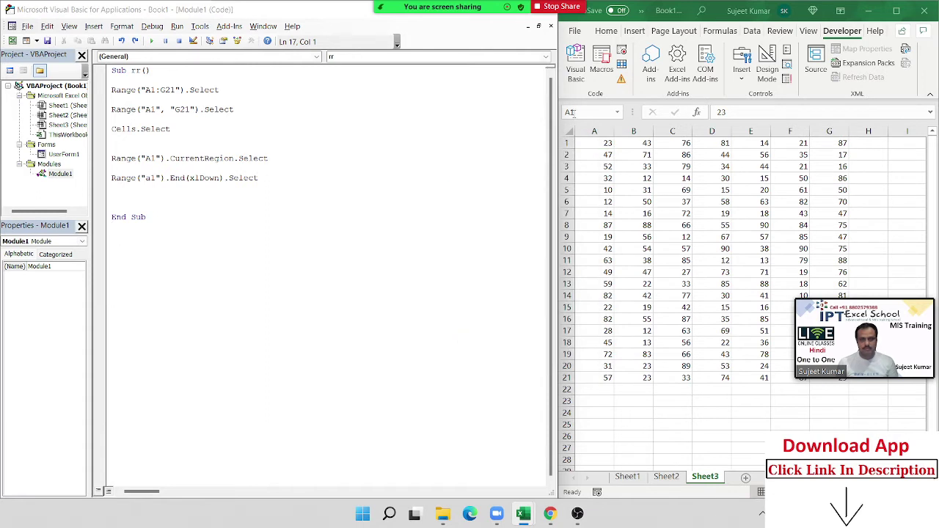
# Step: Select Sheet3's A1:G21 block from A1 using Ctrl+Shift+Right then Ctrl+Shift+Down
pyautogui.click(228, 202)
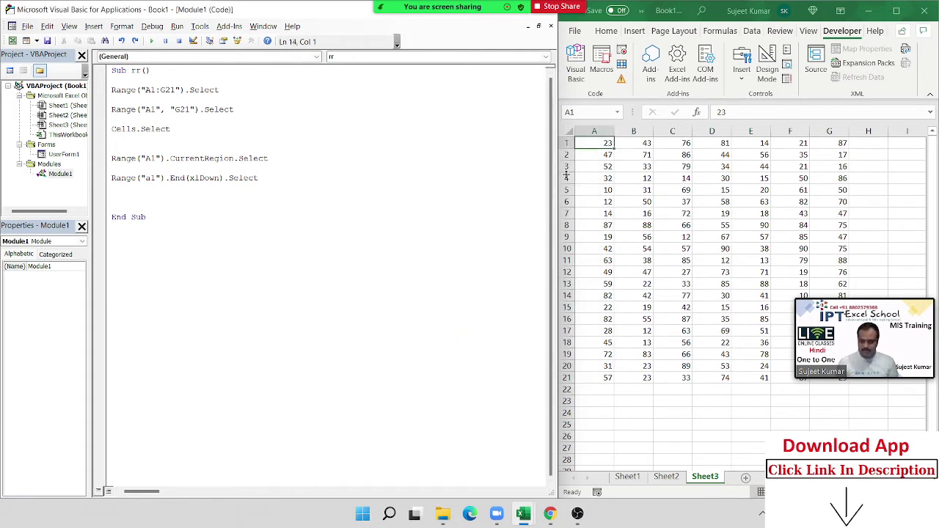
pyautogui.press('Down')
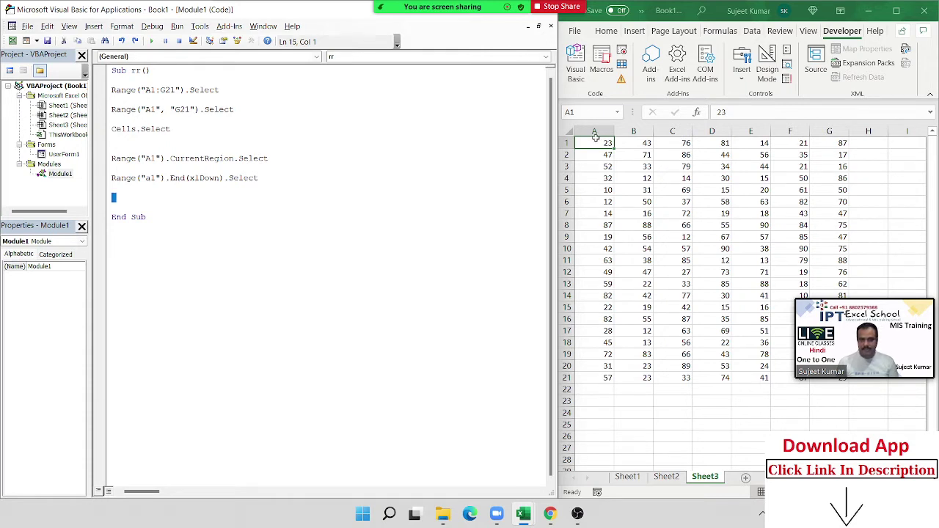
pyautogui.click(596, 141)
pyautogui.hotkey('ctrl', 'shift', 'Right')
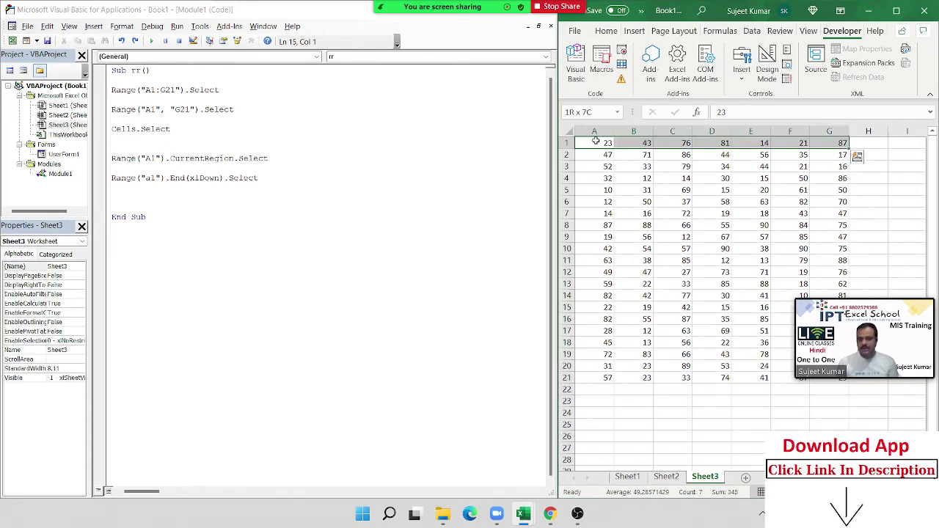
pyautogui.hotkey('ctrl', 'shift', 'Down')
pyautogui.click(595, 141)
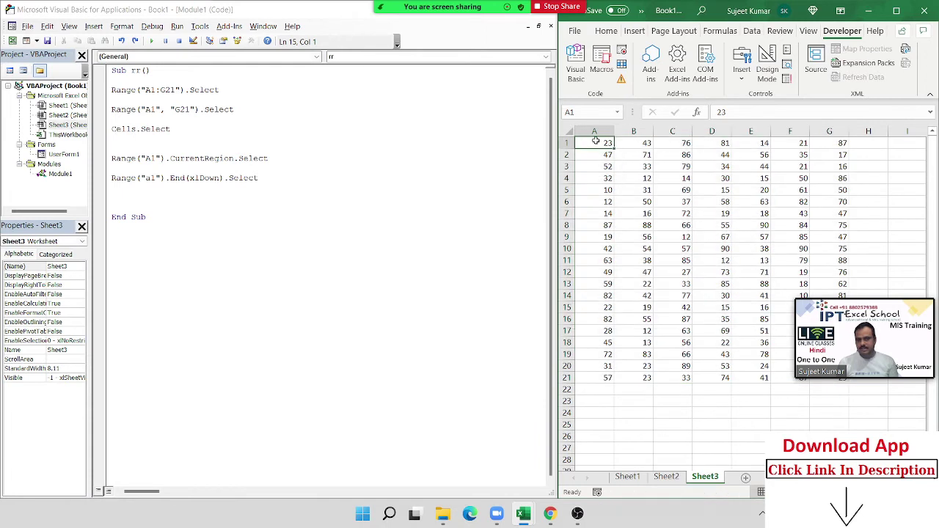
pyautogui.hotkey('ctrl', 'shift', 'Right')
pyautogui.hotkey('ctrl', 'shift', 'Down')
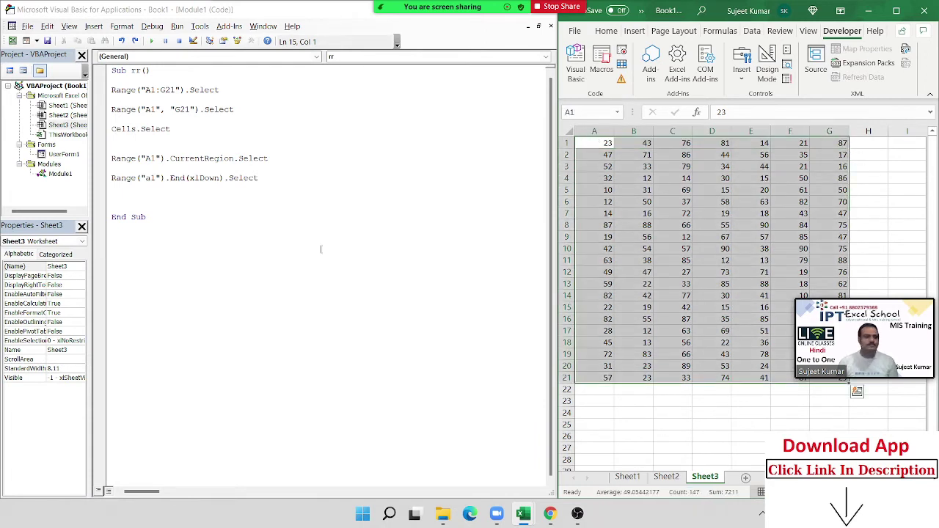
# Step: Add a blank line above End Sub and highlight the range argument on line 3
pyautogui.click(135, 207)
pyautogui.press('Return')
pyautogui.press('Return')
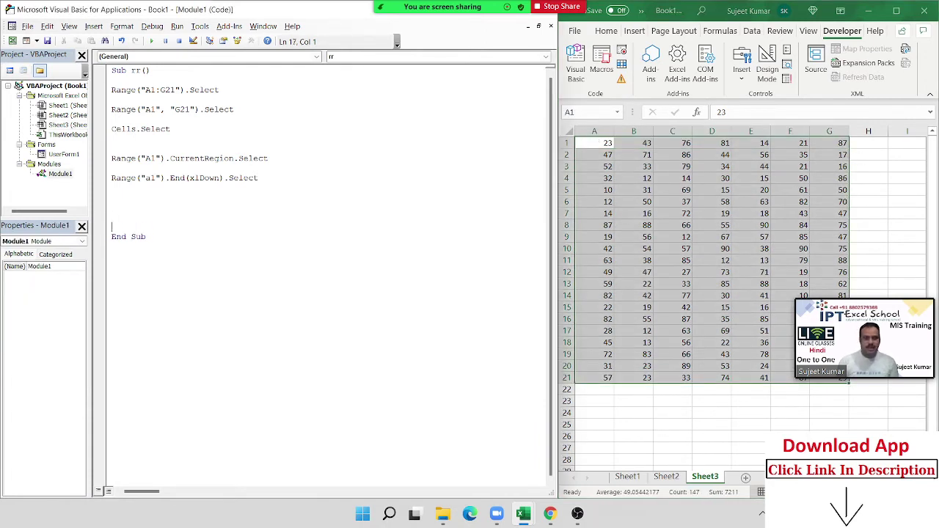
pyautogui.press('Up')
pyautogui.press('Up')
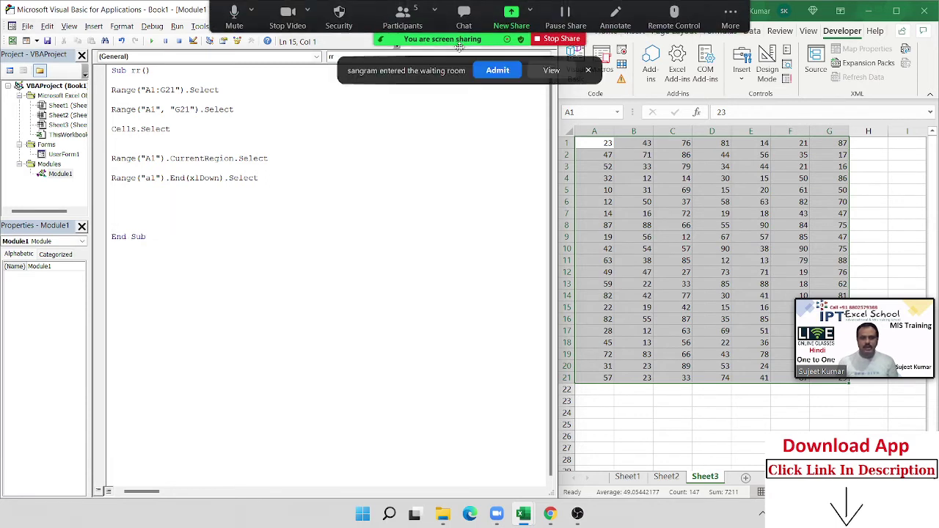
pyautogui.click(497, 70)
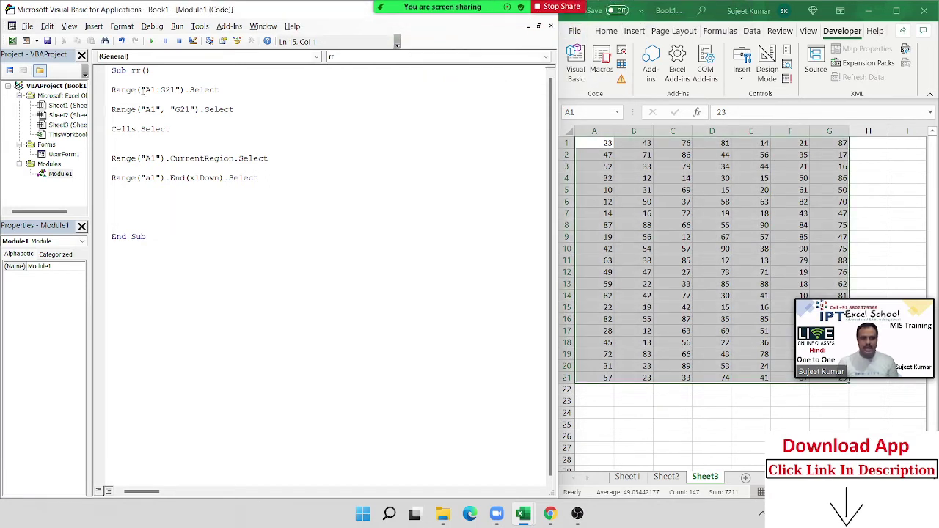
pyautogui.doubleClick(139, 89)
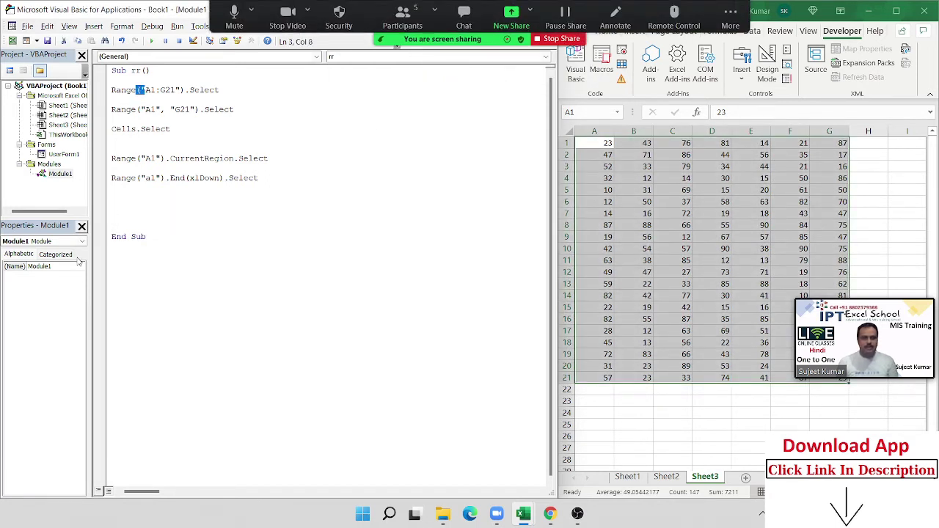
# Step: Type Range("A1", Range("A1").End(xlToLeft)).Select on the empty line above End Sub
pyautogui.click(122, 195)
pyautogui.write('ran')
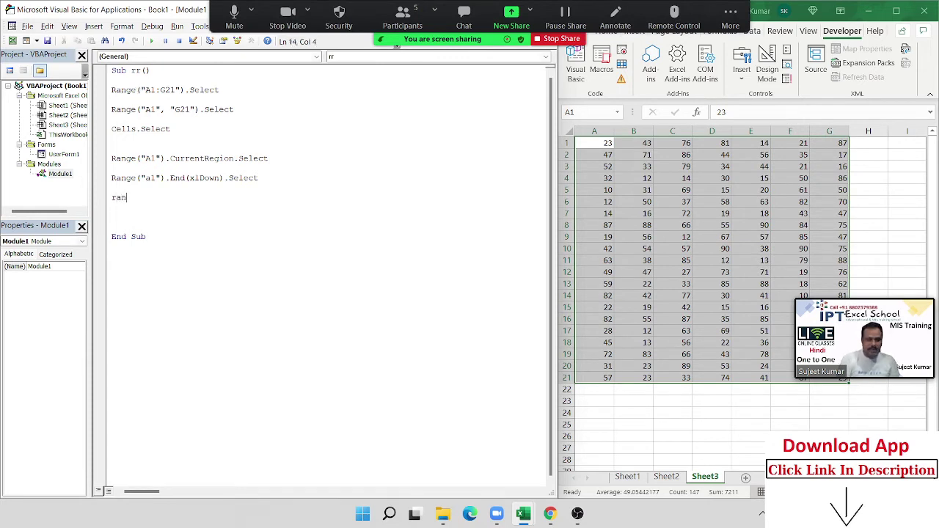
pyautogui.write('ge("')
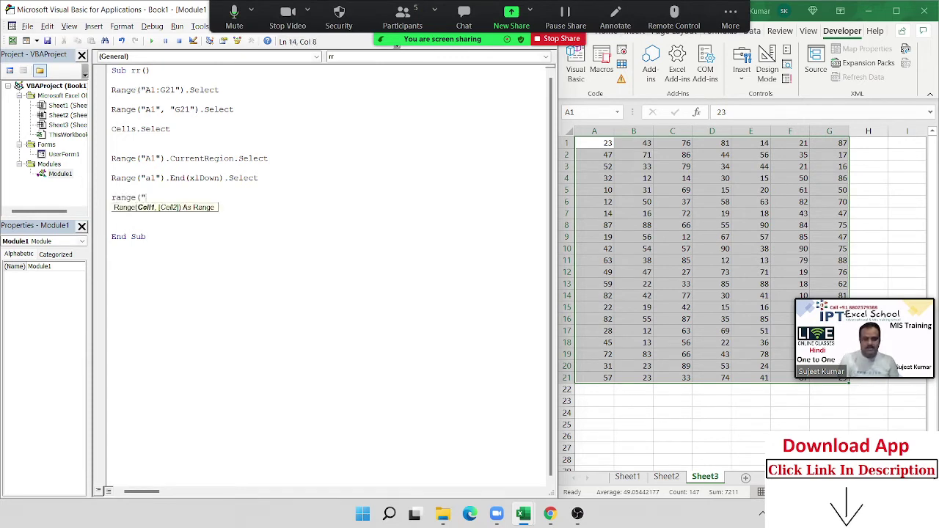
pyautogui.write('A1"')
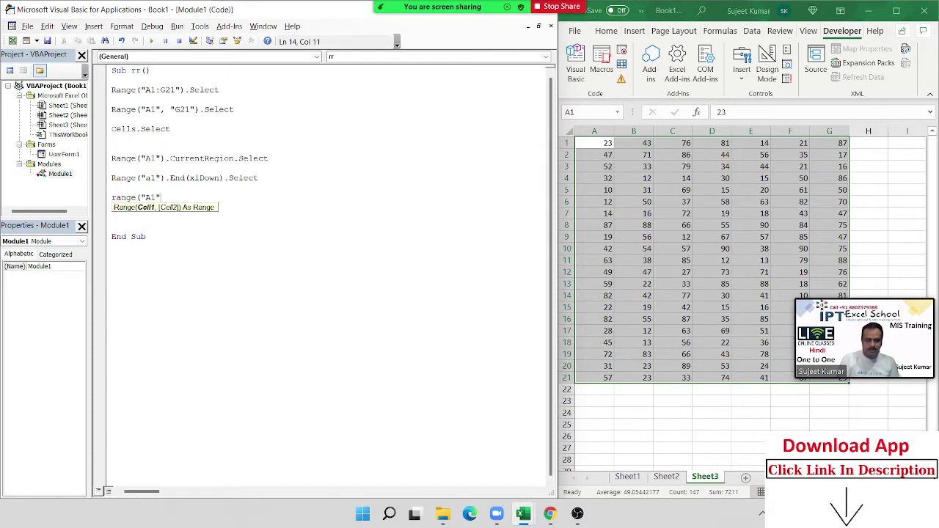
pyautogui.write(',ran')
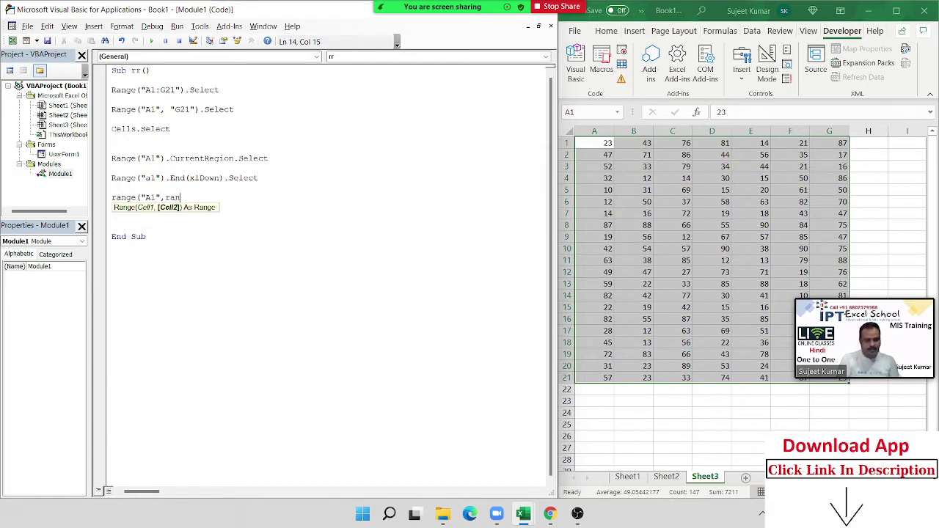
pyautogui.write('ge(')
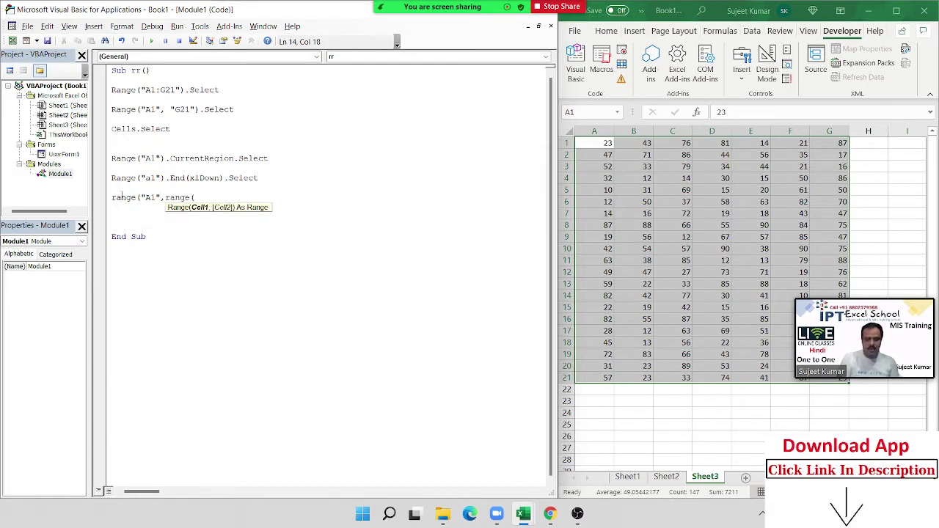
pyautogui.write('"A1')
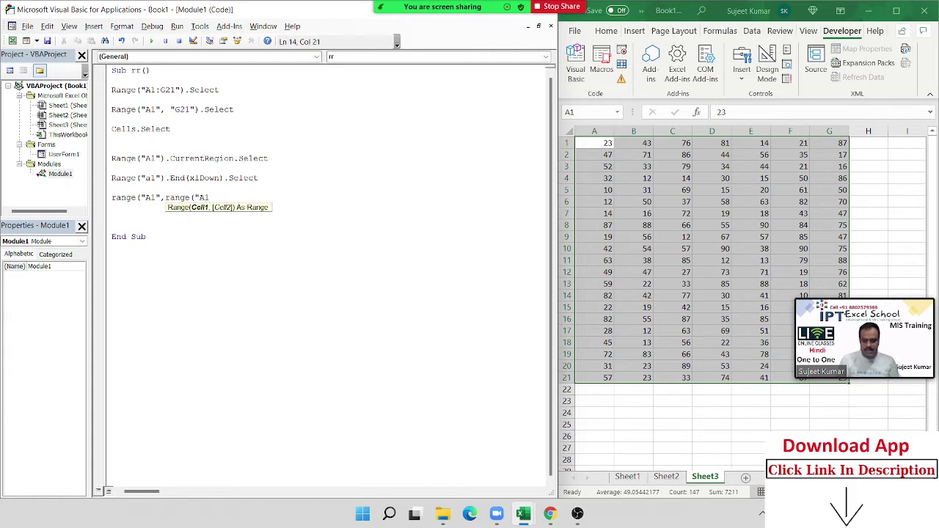
pyautogui.write('").e')
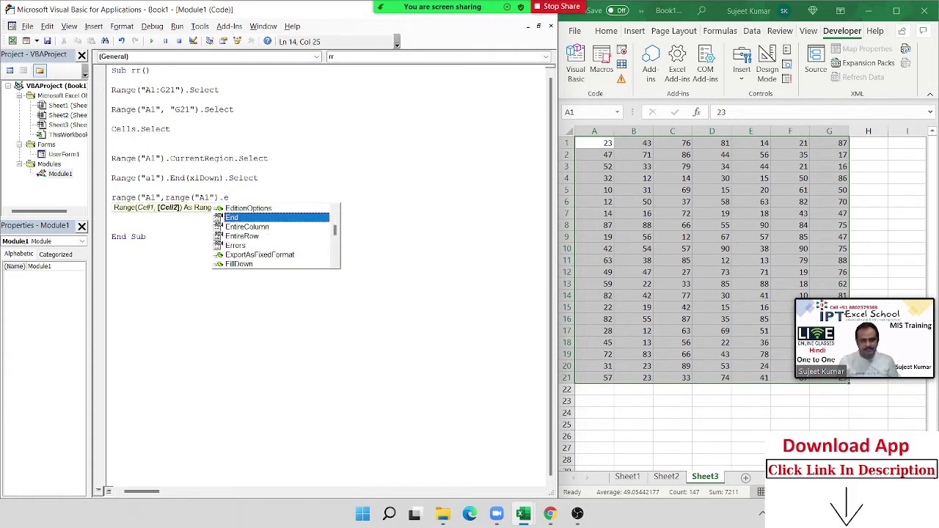
pyautogui.press('Tab')
pyautogui.write('(')
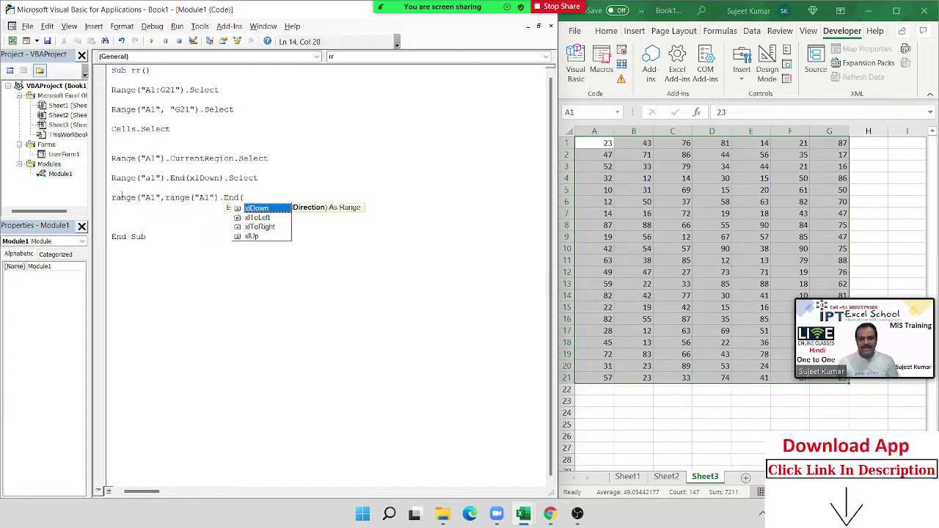
pyautogui.press('Down')
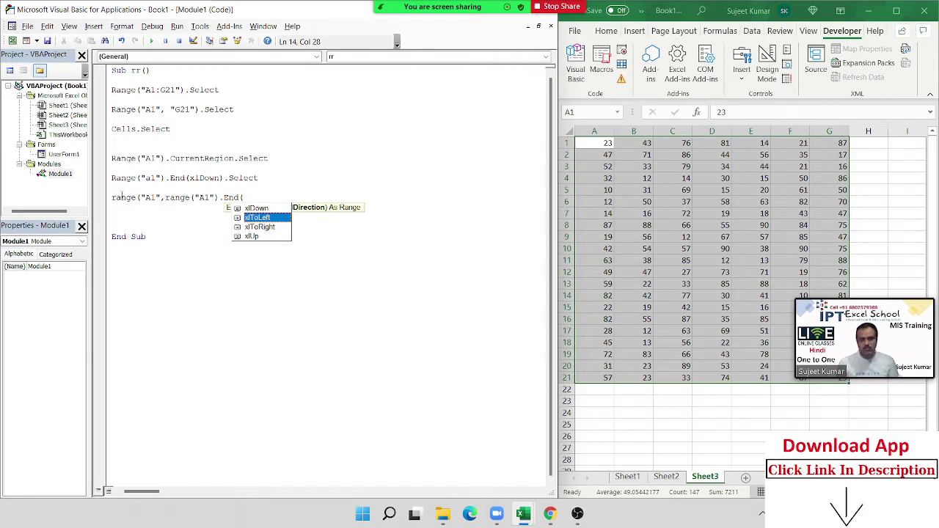
pyautogui.press('Down')
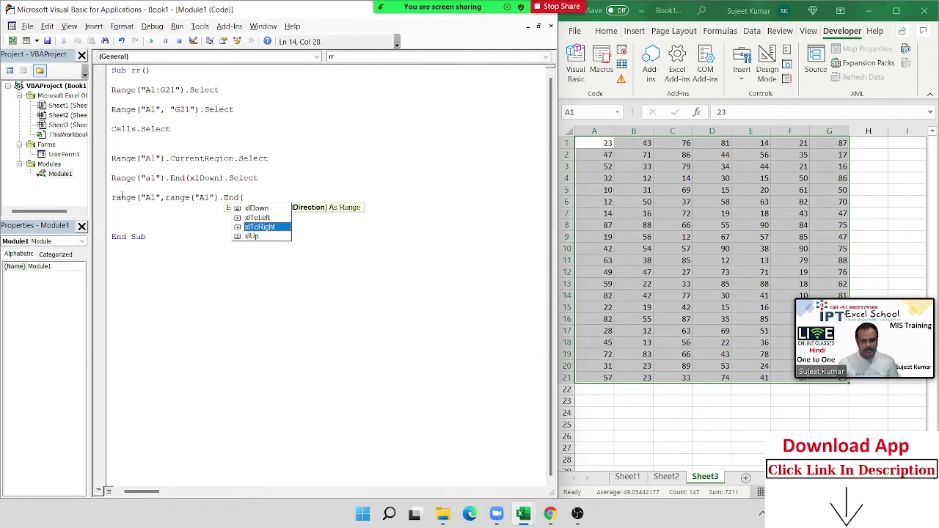
pyautogui.press('Tab')
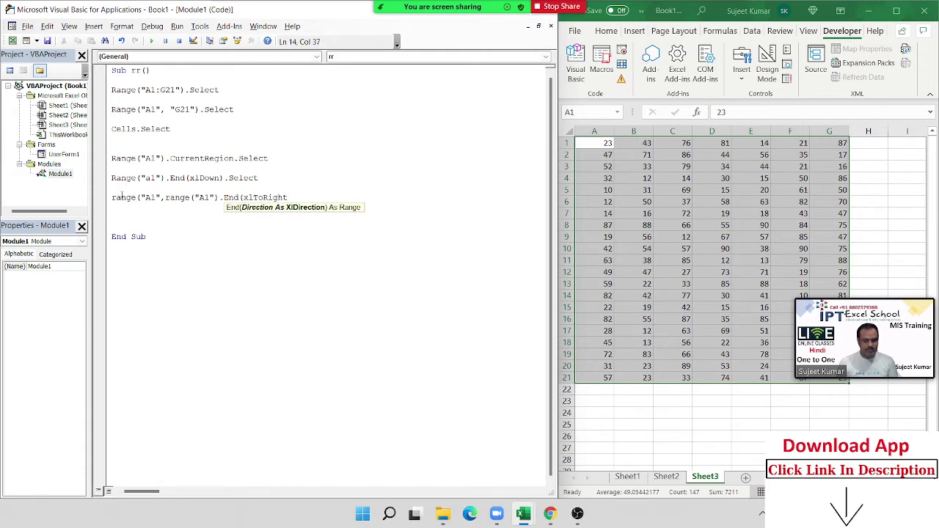
pyautogui.press('BackSpace')
pyautogui.press('BackSpace')
pyautogui.press('BackSpace')
pyautogui.hotkey('ctrl', 'j')
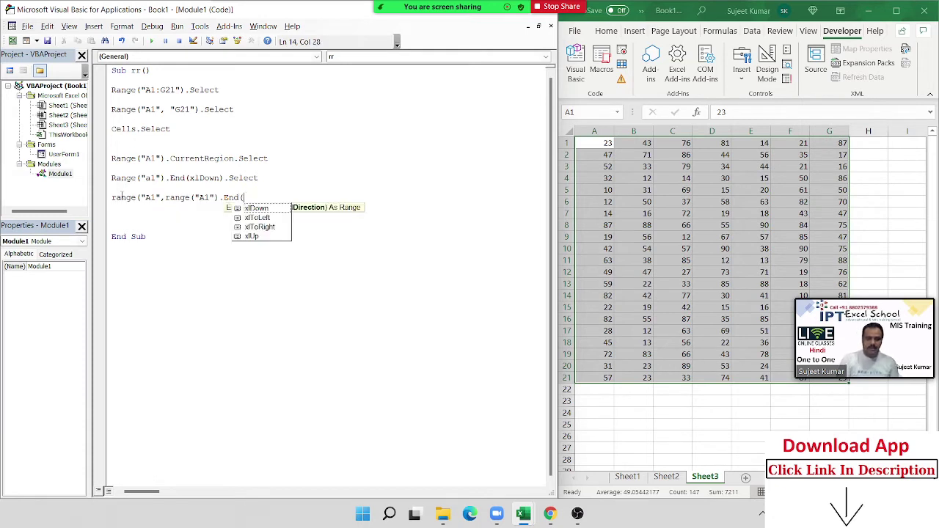
pyautogui.press('Down')
pyautogui.press('Tab')
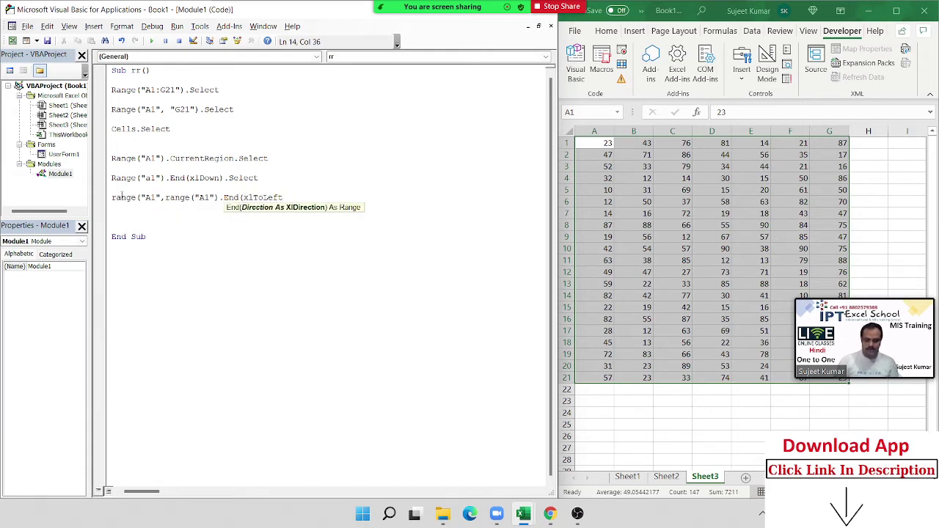
pyautogui.write(')')
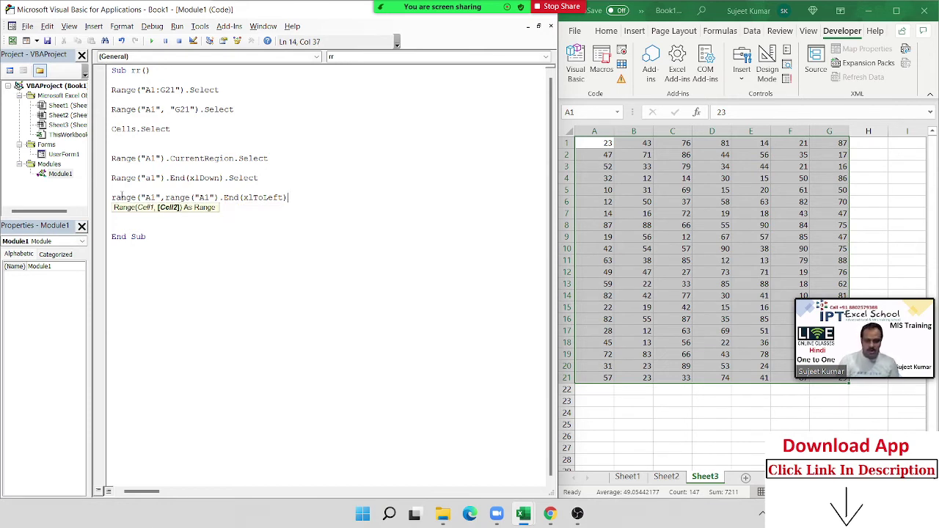
pyautogui.write(').se')
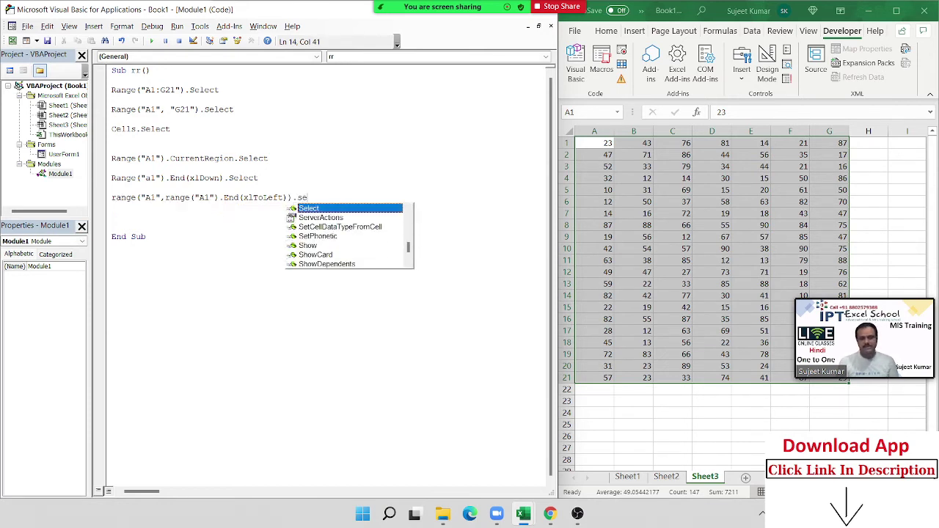
pyautogui.press('Return')
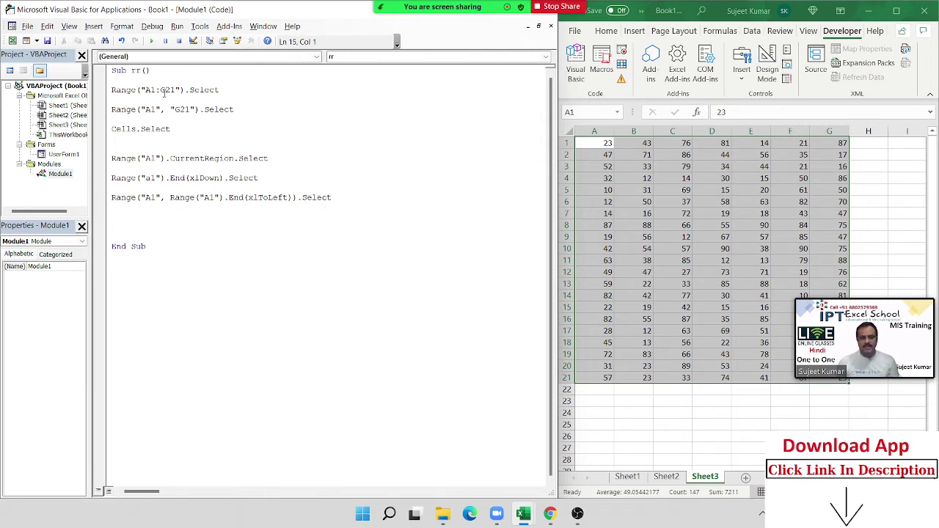
# Step: Compare the new line's arguments with A1 and G21, briefly replace the End part with G1, then undo
pyautogui.doubleClick(150, 109)
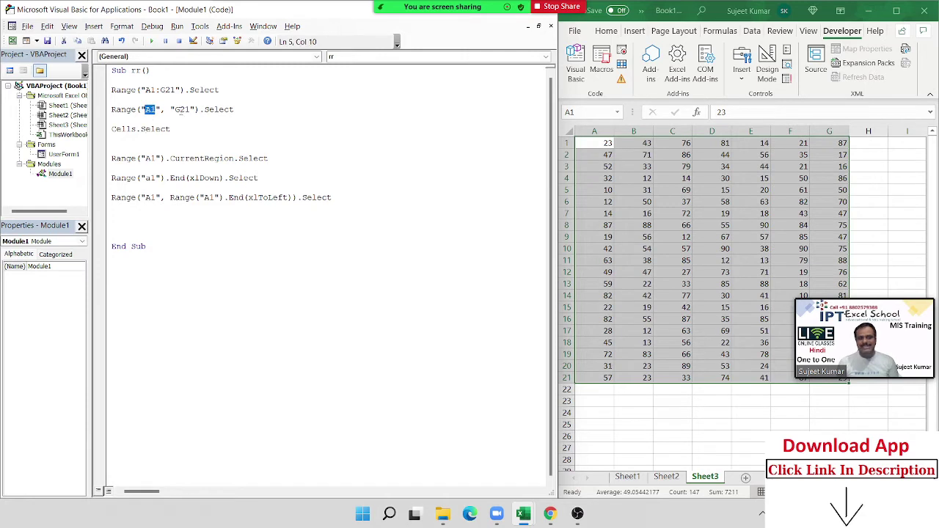
pyautogui.doubleClick(181, 110)
pyautogui.click(141, 197)
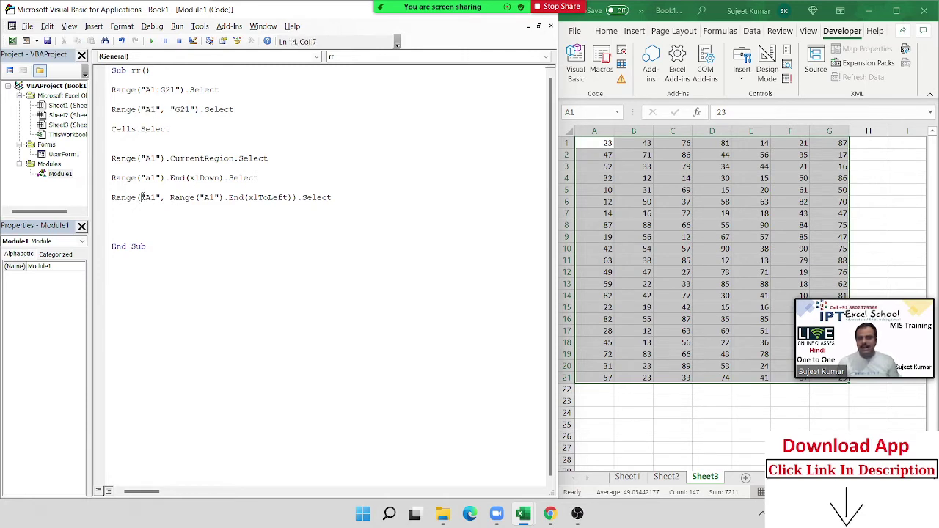
pyautogui.moveTo(141, 197)
pyautogui.mouseDown()
pyautogui.moveTo(289, 198)
pyautogui.moveTo(92, 179)
pyautogui.mouseUp()
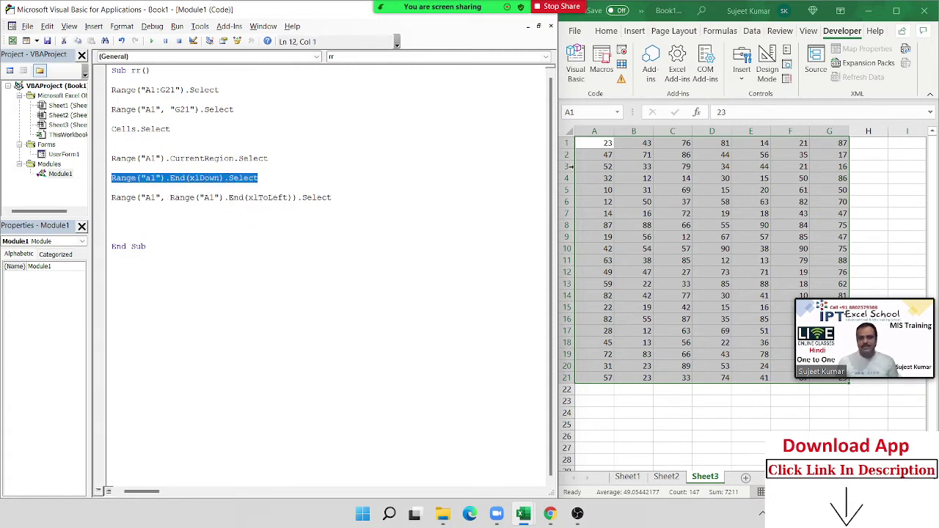
pyautogui.click(603, 143)
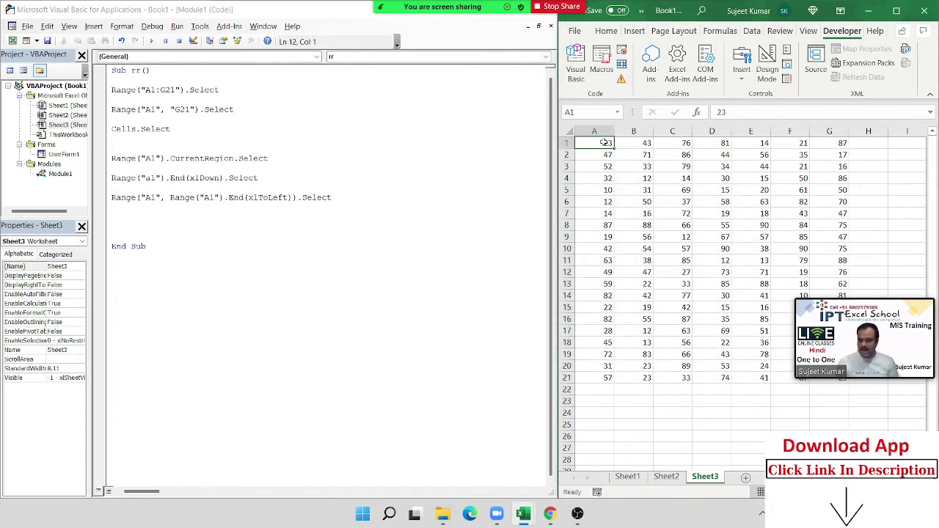
pyautogui.hotkey('ctrl', 'Right')
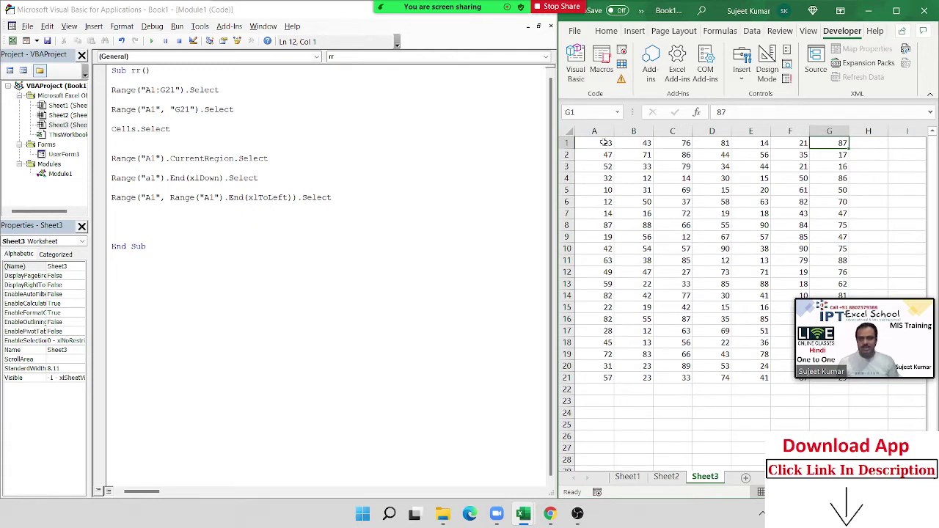
pyautogui.moveTo(167, 197); pyautogui.dragTo(293, 198)
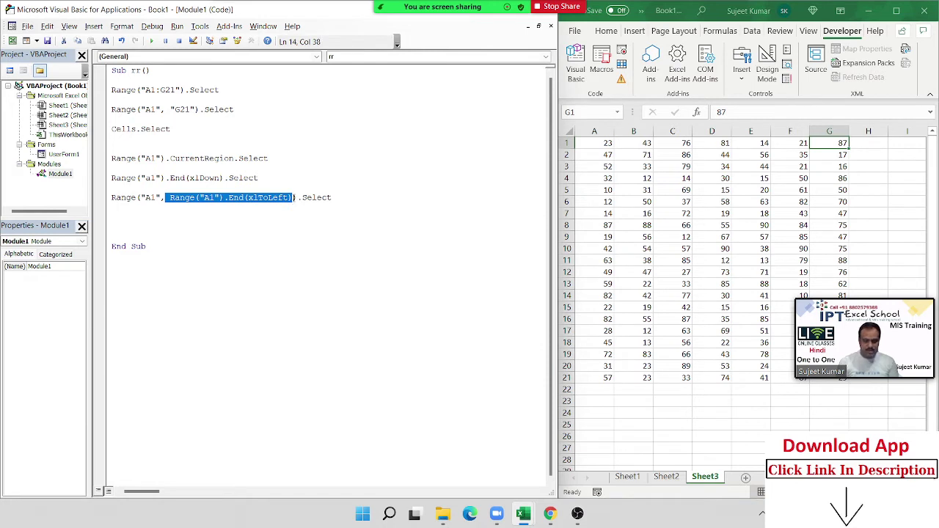
pyautogui.press('BackSpace')
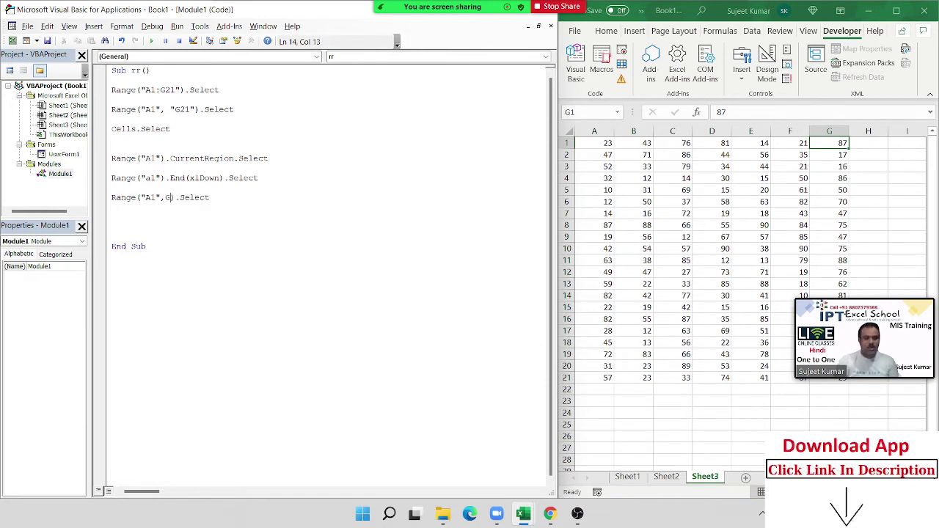
pyautogui.write('G1')
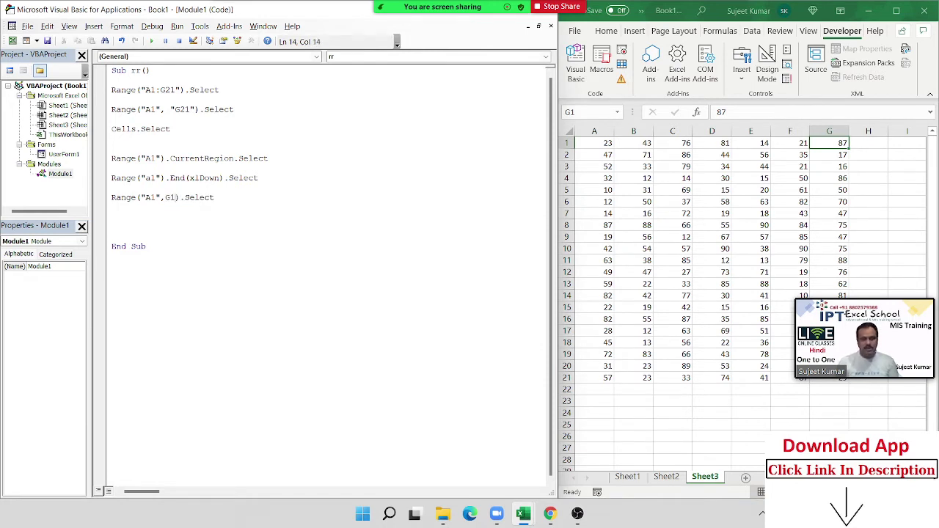
pyautogui.press('BackSpace')
pyautogui.hotkey('ctrl', 'z')
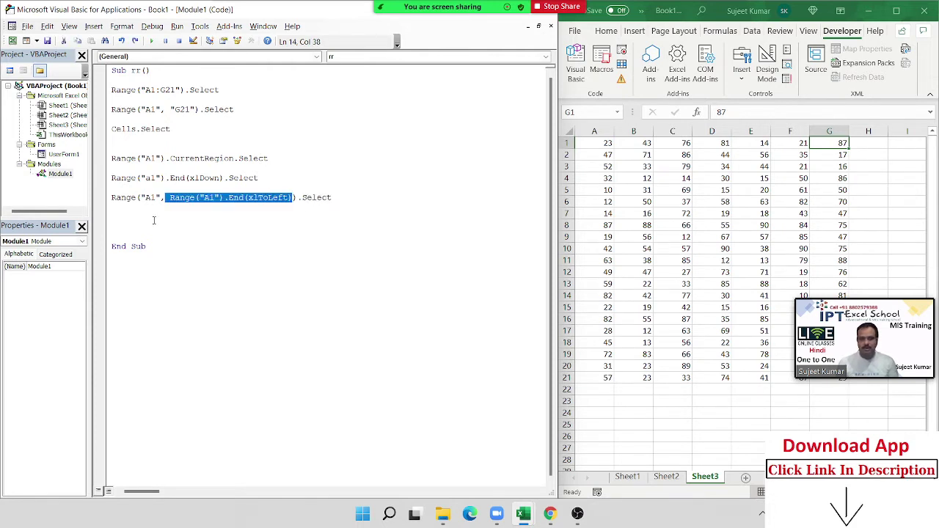
# Step: Select the A1:G21 block from A1 with Ctrl+Shift+Right and Ctrl+Shift+Down
pyautogui.click(154, 220)
pyautogui.click(599, 142)
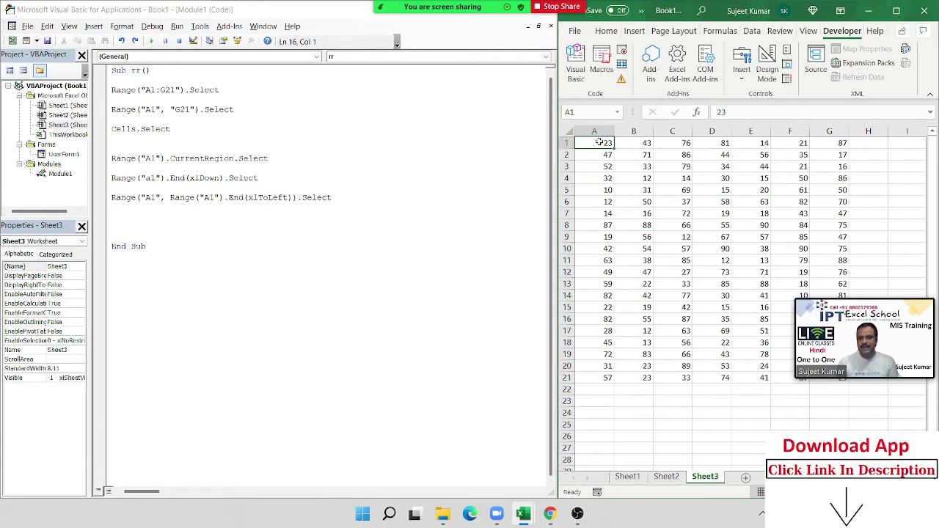
pyautogui.hotkey('ctrl', 'shift', 'Right')
pyautogui.hotkey('ctrl', 'shift', 'Down')
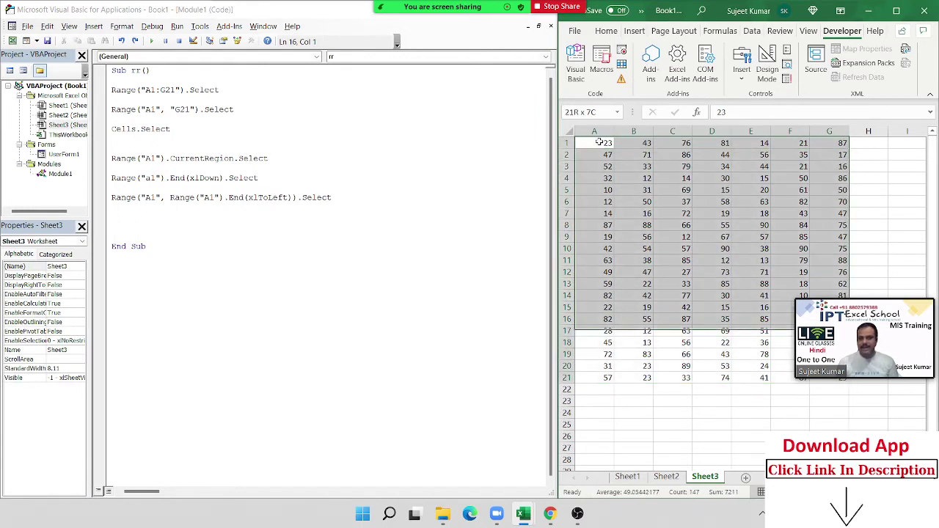
# Step: Type Range(Selection, Selection.End(xlDown)).Select on the blank line below the xlToLeft line
pyautogui.hotkey('ctrl', 'shift', 'Up')
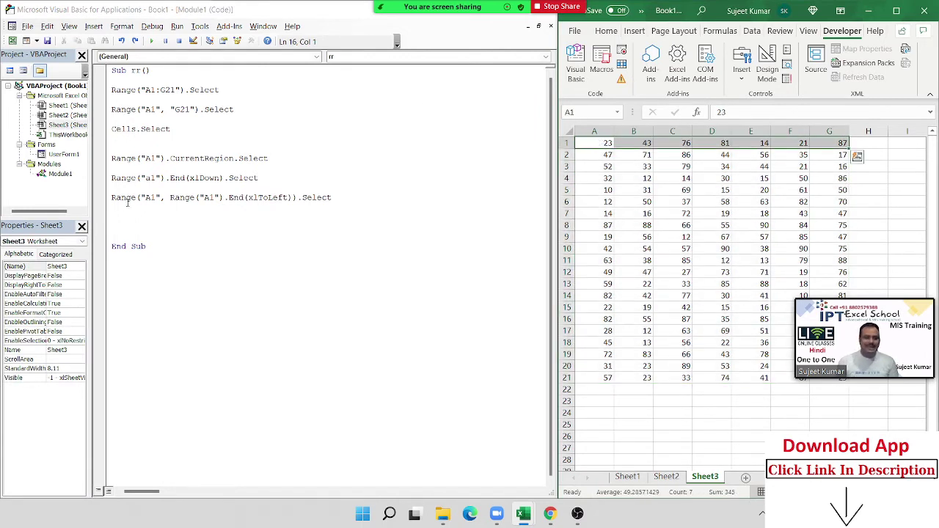
pyautogui.click(125, 213)
pyautogui.write('se')
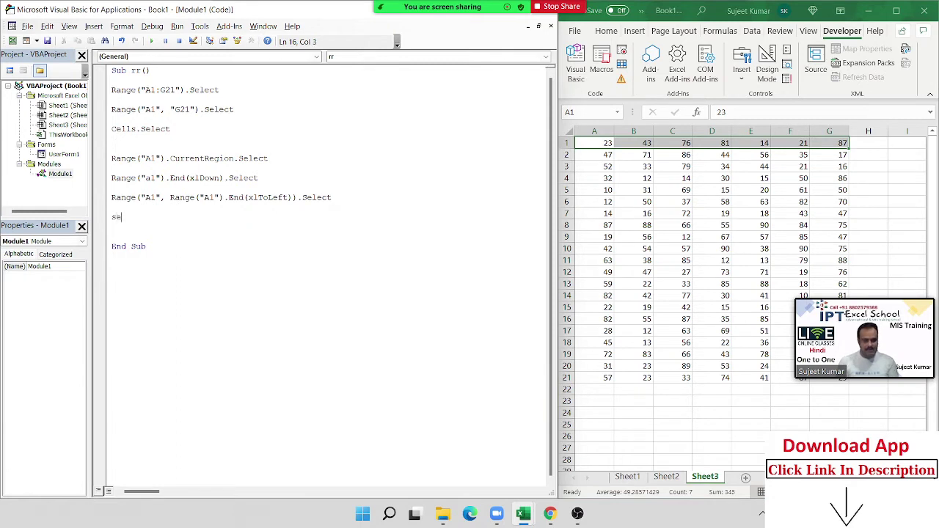
pyautogui.write('lectio')
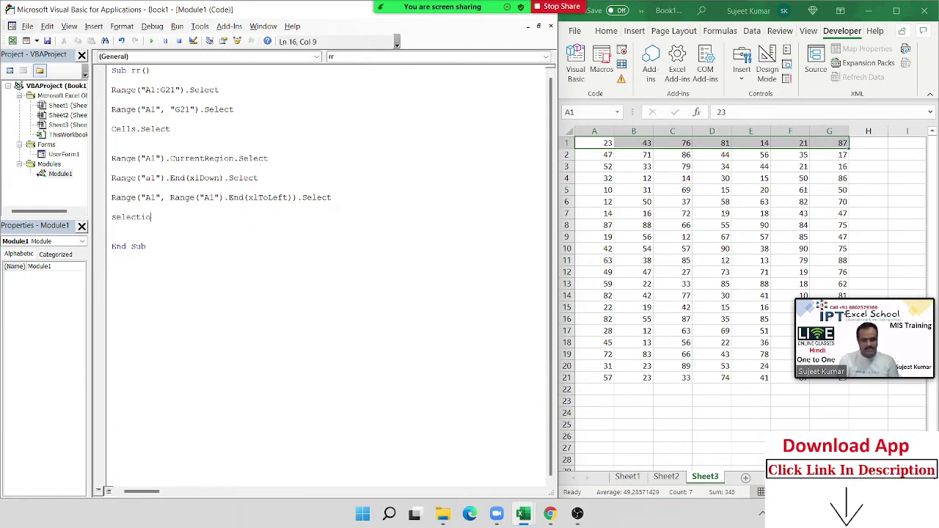
pyautogui.write('n')
pyautogui.press('BackSpace')
pyautogui.press('BackSpace')
pyautogui.press('BackSpace')
pyautogui.press('BackSpace')
pyautogui.press('BackSpace')
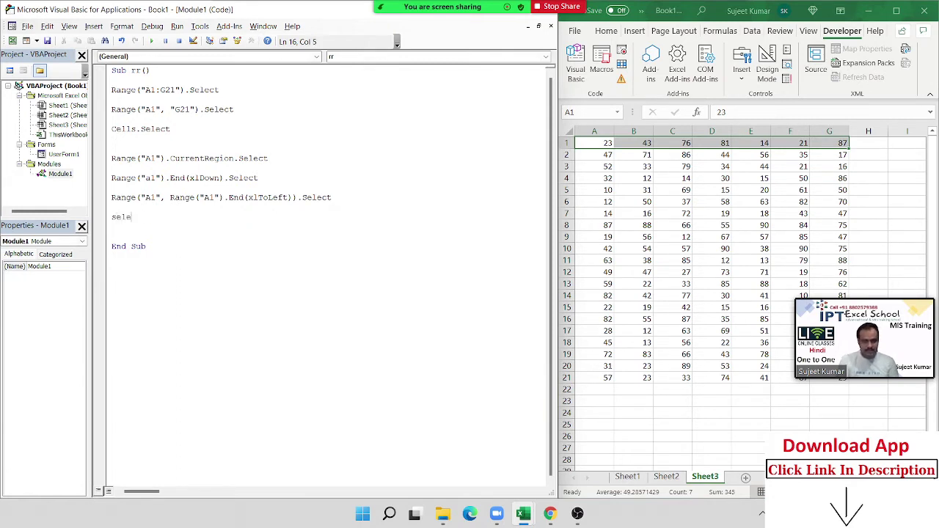
pyautogui.press('BackSpace')
pyautogui.press('BackSpace')
pyautogui.press('BackSpace')
pyautogui.press('BackSpace')
pyautogui.write('range')
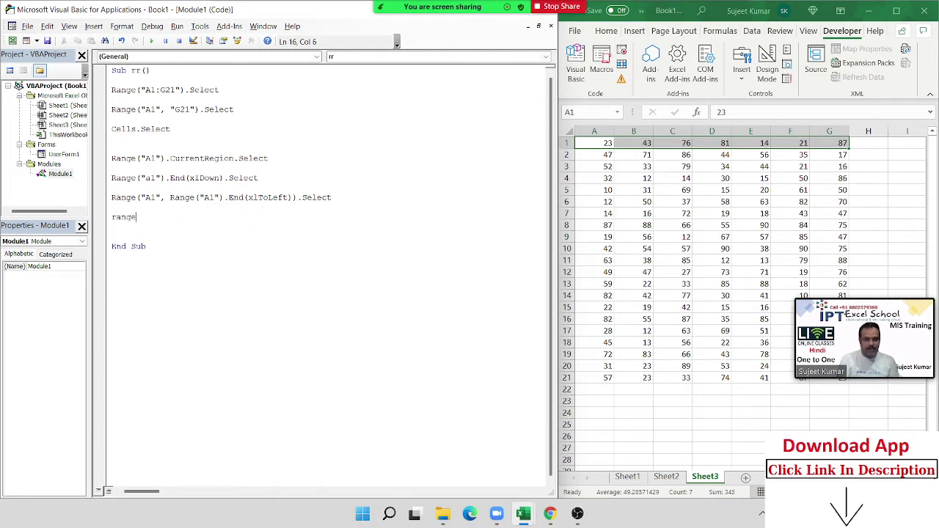
pyautogui.write('(sele')
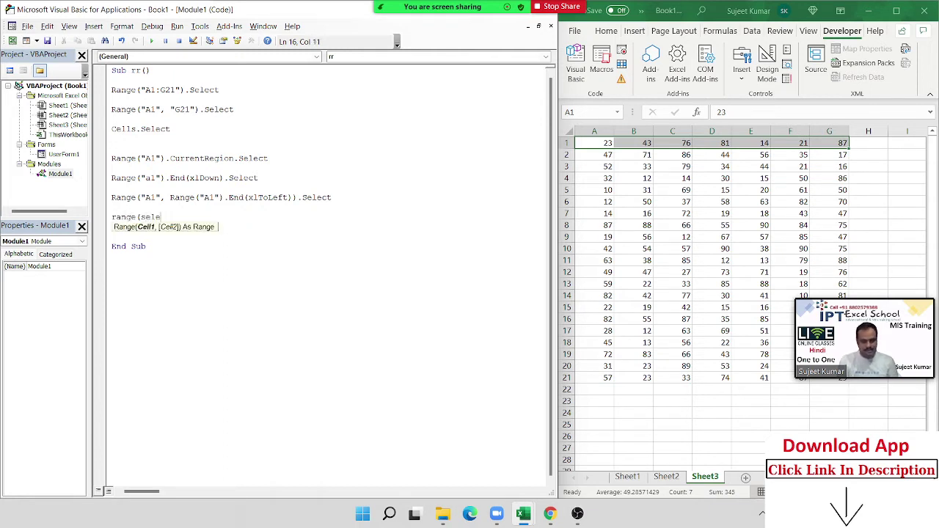
pyautogui.write('ction')
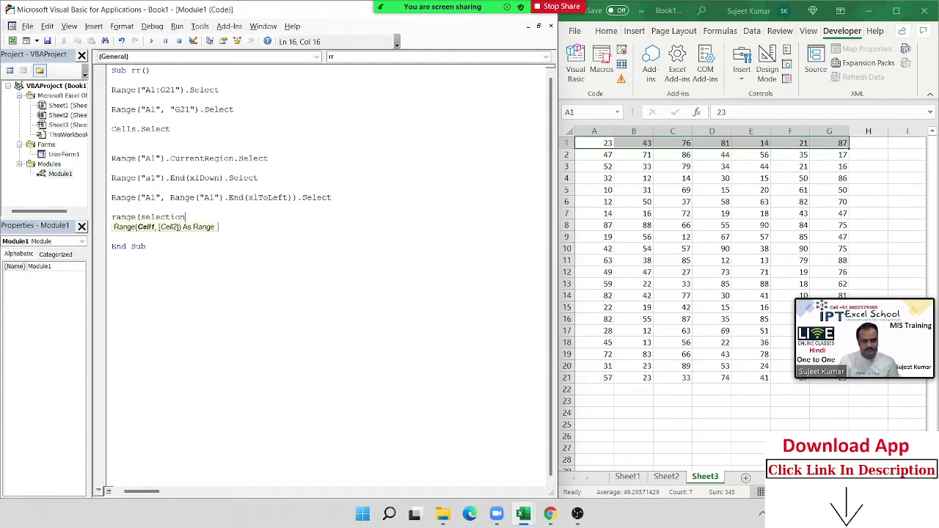
pyautogui.write(',')
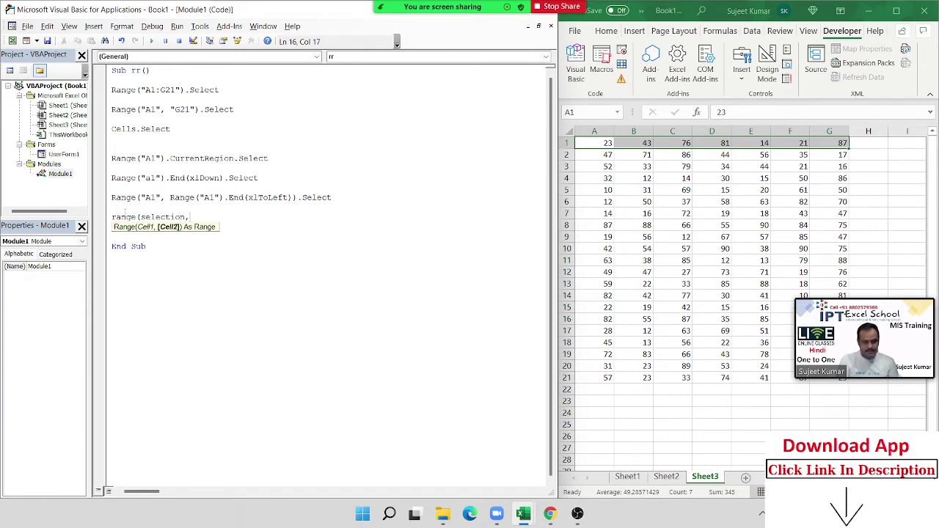
pyautogui.write('selection')
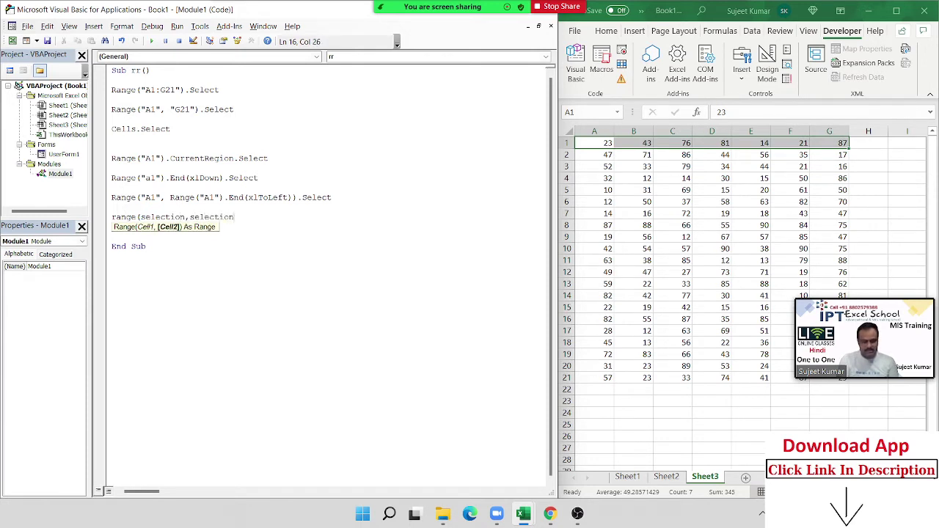
pyautogui.write('.end')
pyautogui.write('(xl')
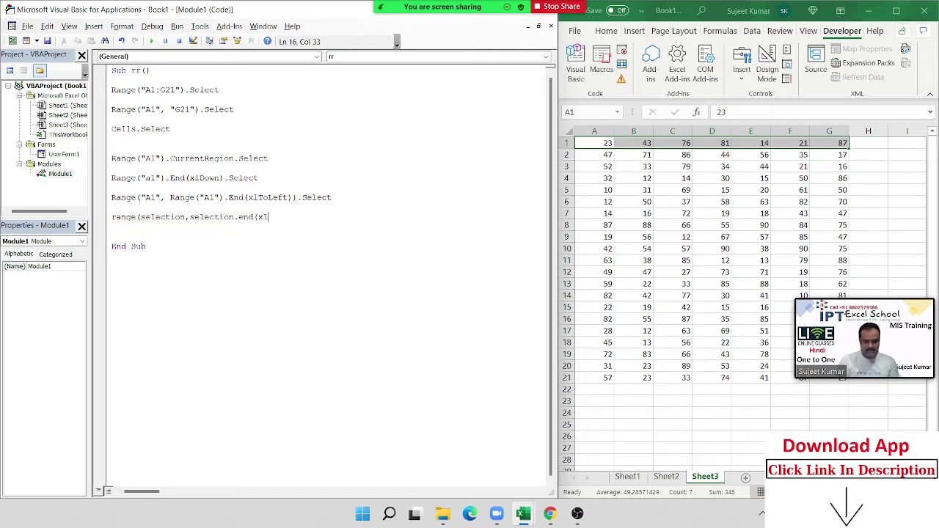
pyautogui.write('up')
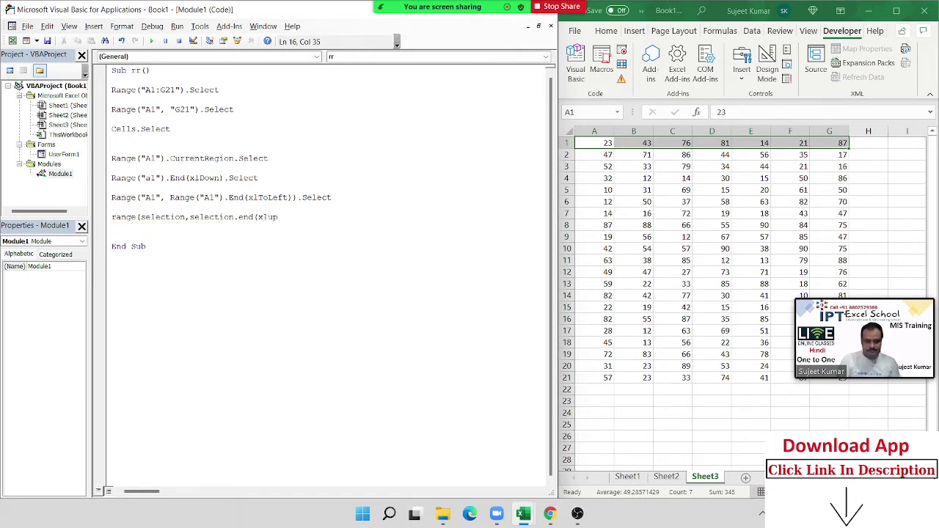
pyautogui.press('BackSpace')
pyautogui.press('BackSpace')
pyautogui.write('do')
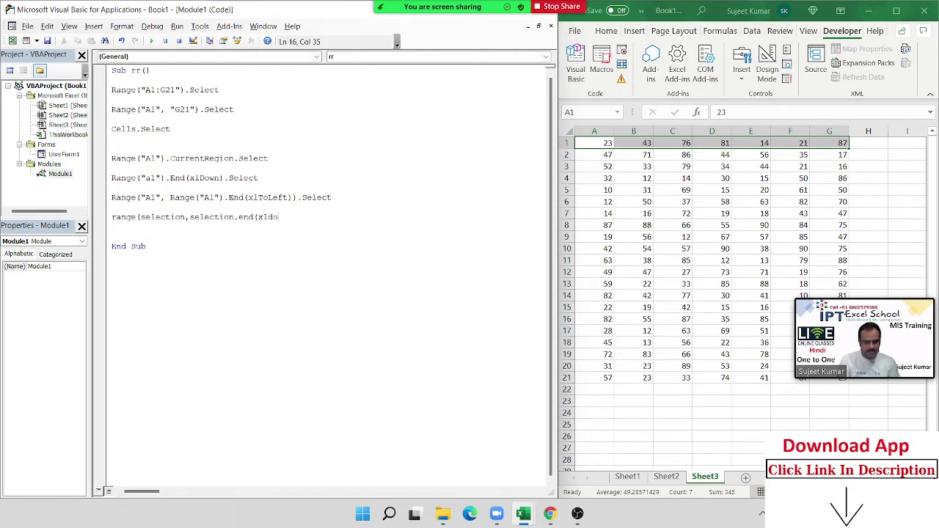
pyautogui.write('wn)')
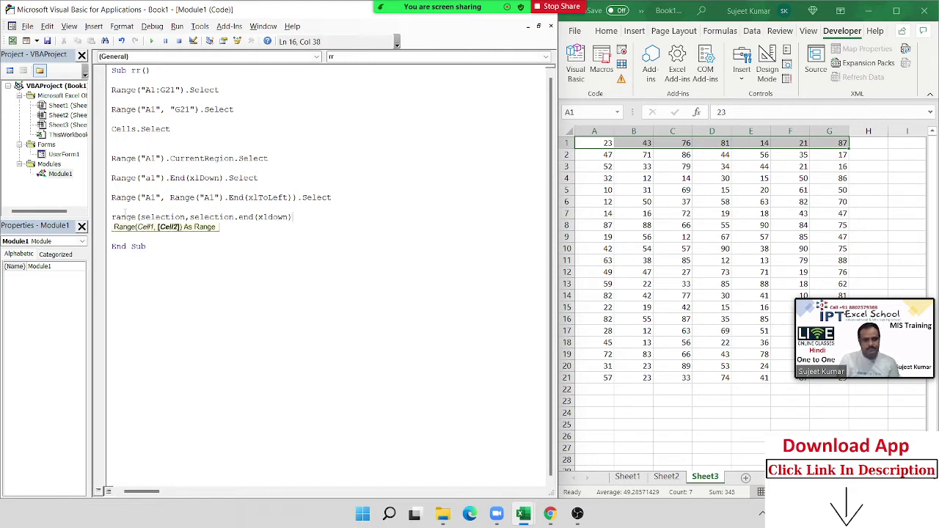
pyautogui.write(').se;')
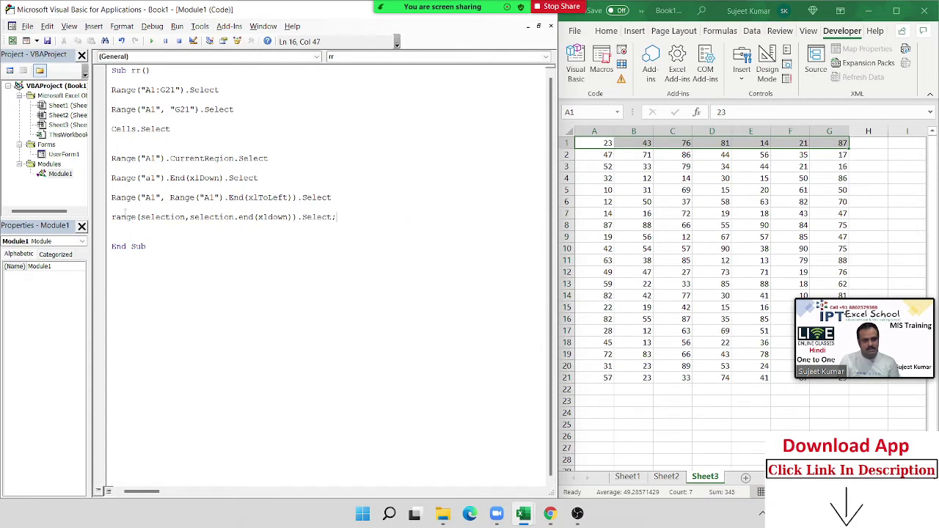
pyautogui.press('BackSpace')
pyautogui.press('Return')
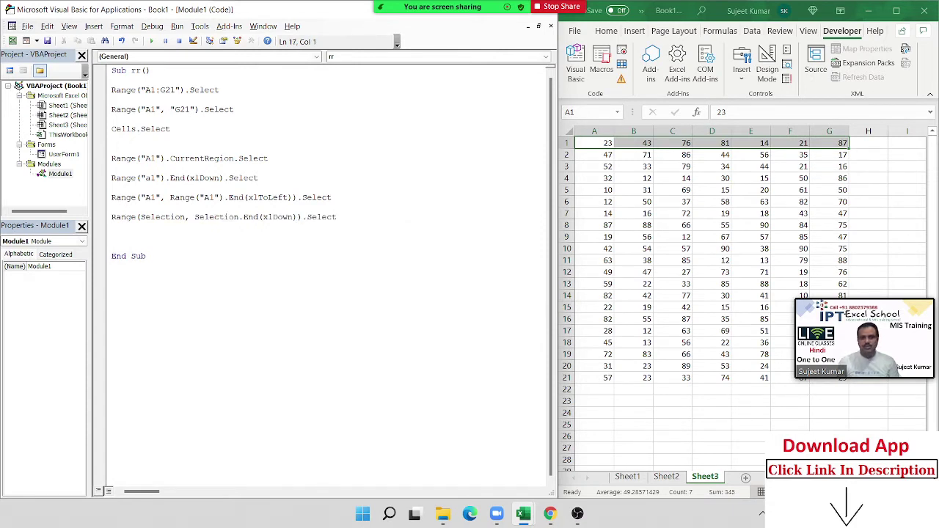
pyautogui.press('Up')
# Step: Insert blank lines above the Range("A1") line to set the new macro lines apart
pyautogui.press('BackSpace')
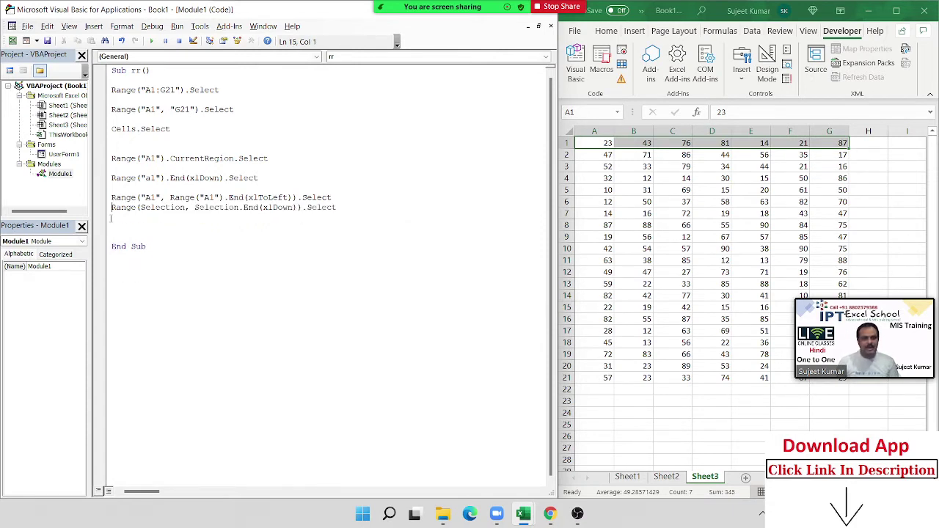
pyautogui.press('Up')
pyautogui.press('Return')
pyautogui.press('Return')
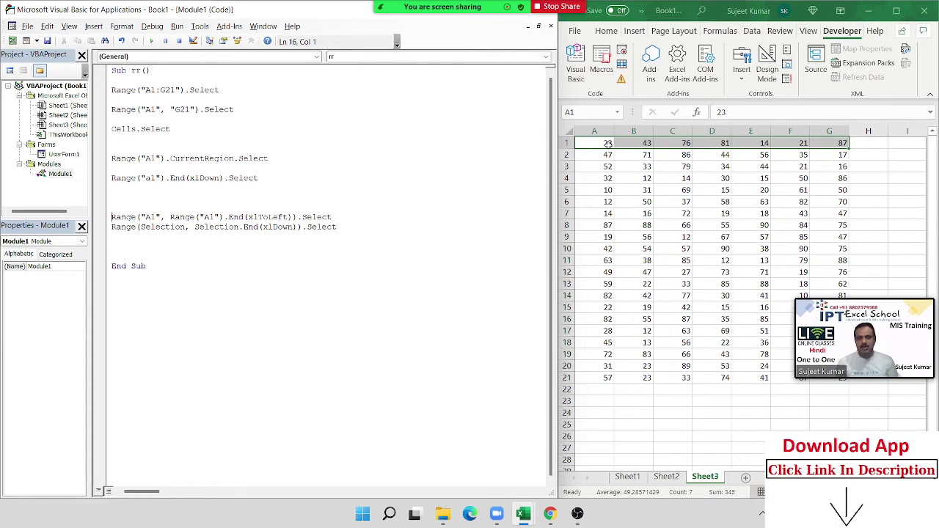
# Step: Select Sheet3's full A1:G21 block, extending from A1 with Ctrl+Shift+Right and Ctrl+Shift+Down
pyautogui.click(608, 144)
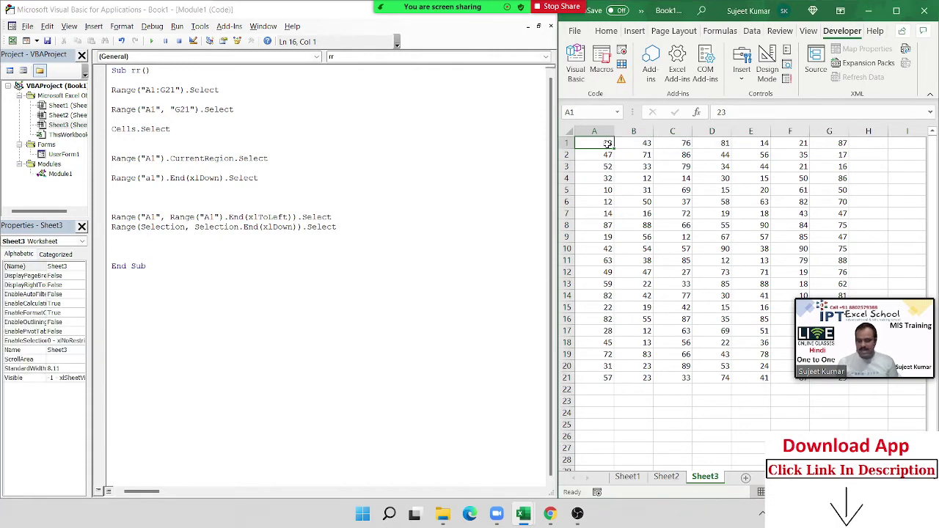
pyautogui.hotkey('ctrl', 'shift', 'Right')
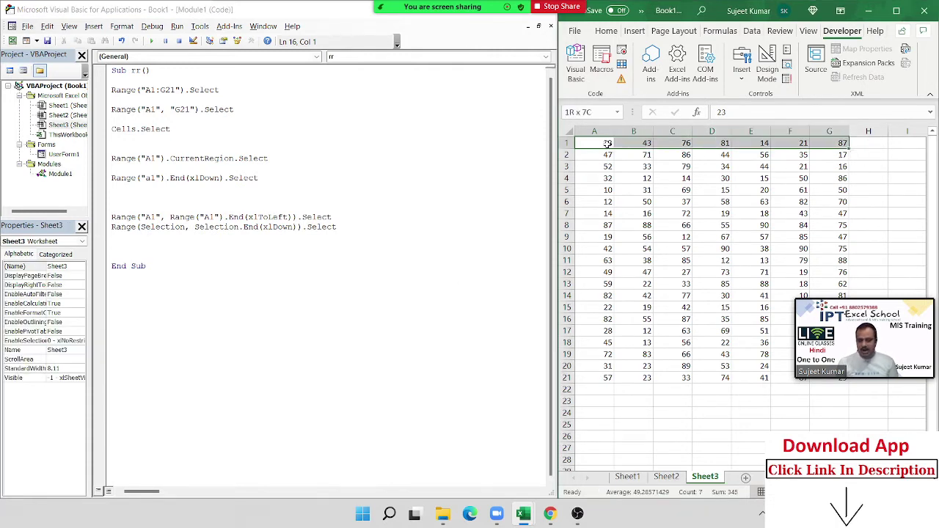
pyautogui.hotkey('ctrl', 'shift', 'Down')
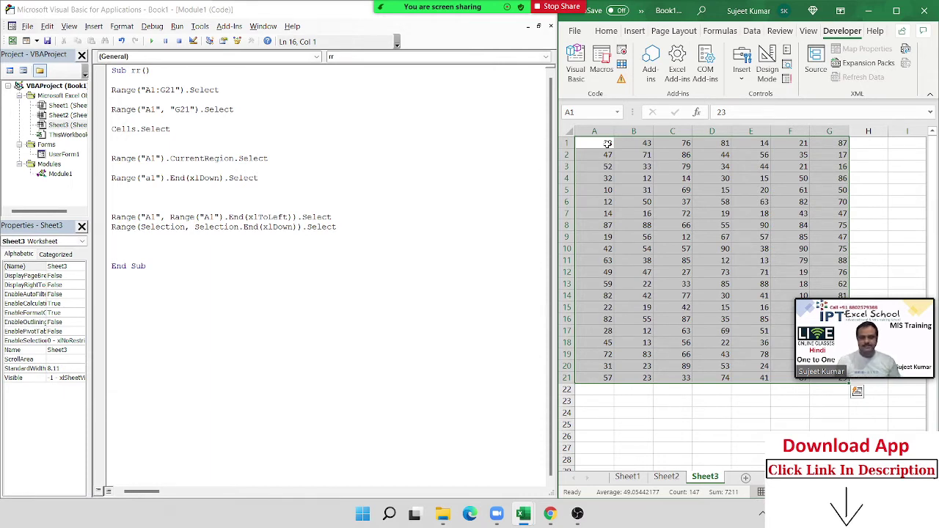
# Step: Review the Zoom meeting participants list, then close it
pyautogui.click(195, 255)
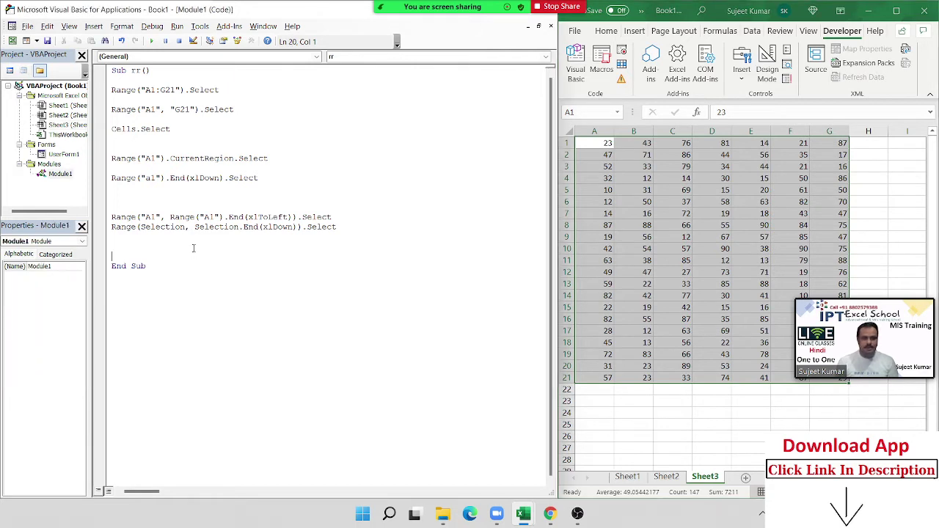
pyautogui.click(402, 22)
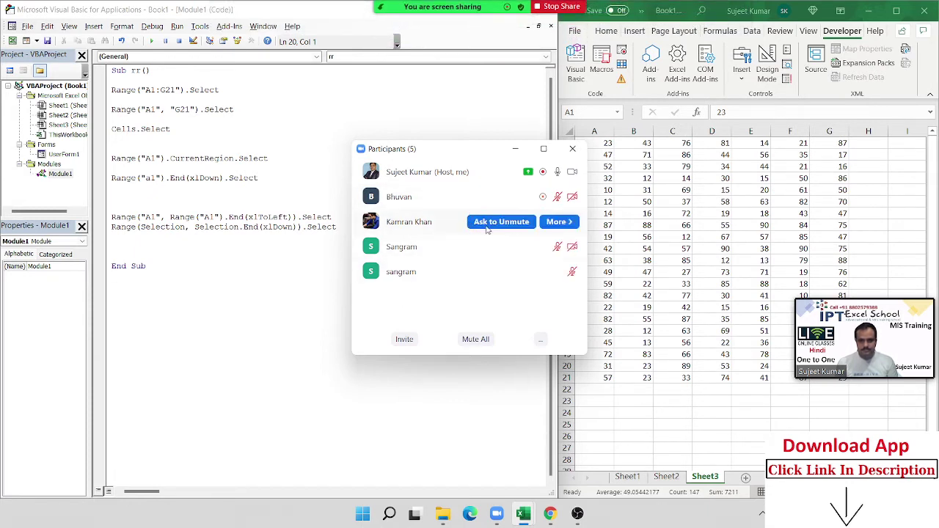
pyautogui.click(572, 148)
# Step: Run the rr macro with F5 and add a blank line above End Sub
pyautogui.click(176, 250)
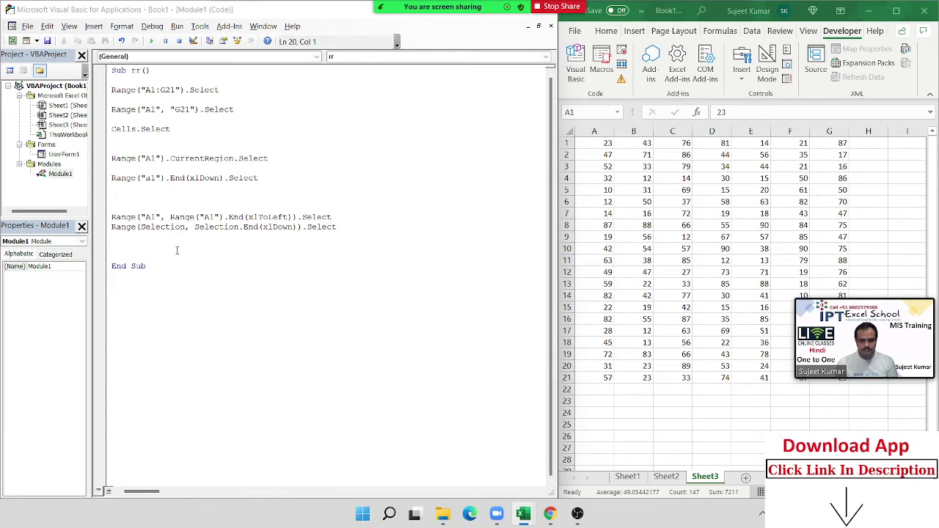
pyautogui.press('F5')
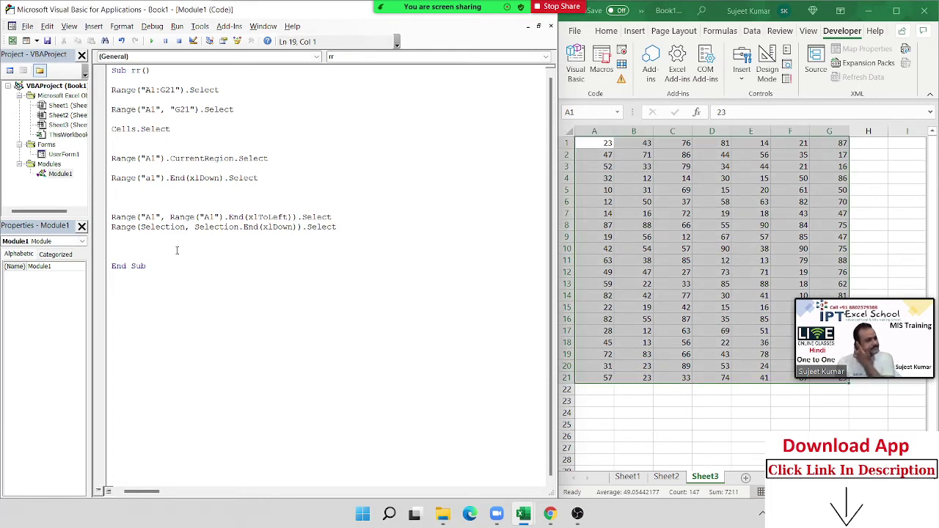
pyautogui.press('Return')
pyautogui.press('Return')
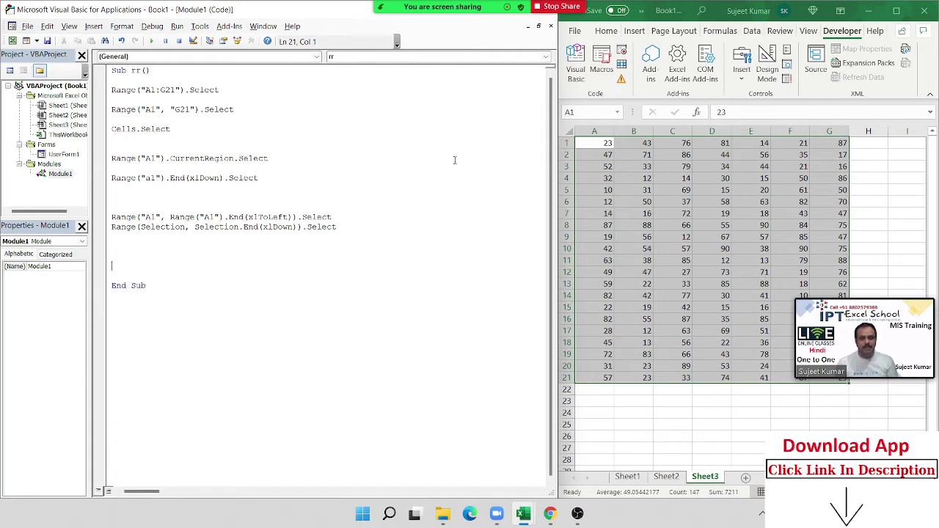
# Step: Clear the value 76 from C1 and 19 from A9 on Sheet3
pyautogui.moveTo(605, 169); pyautogui.dragTo(682, 205)
pyautogui.click(688, 144)
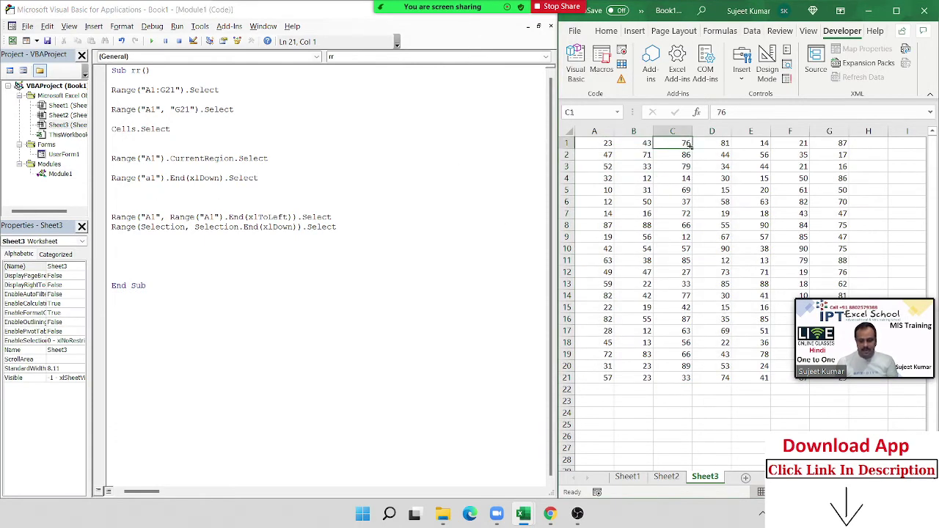
pyautogui.press('Delete')
pyautogui.click(608, 234)
pyautogui.press('Delete')
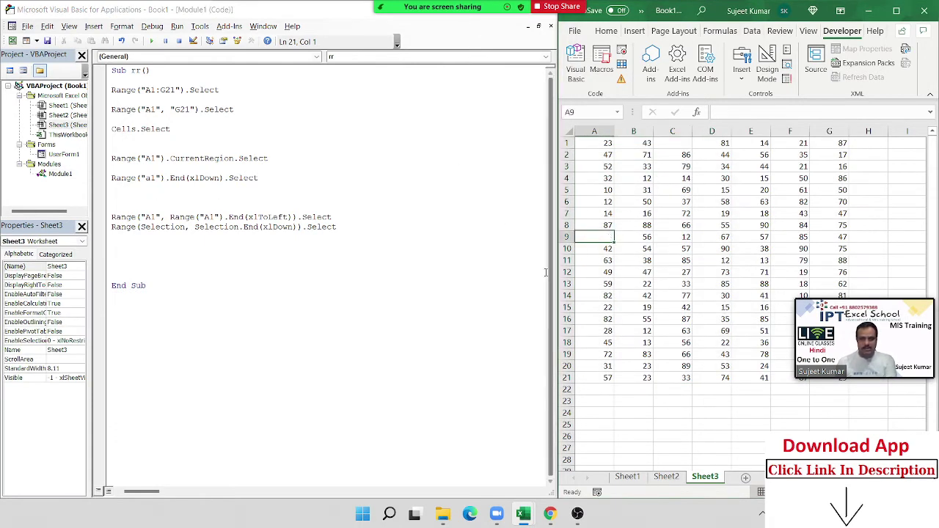
# Step: Test Ctrl+Down and Ctrl+Up jumps between A1 and A8 in column A
pyautogui.click(598, 144)
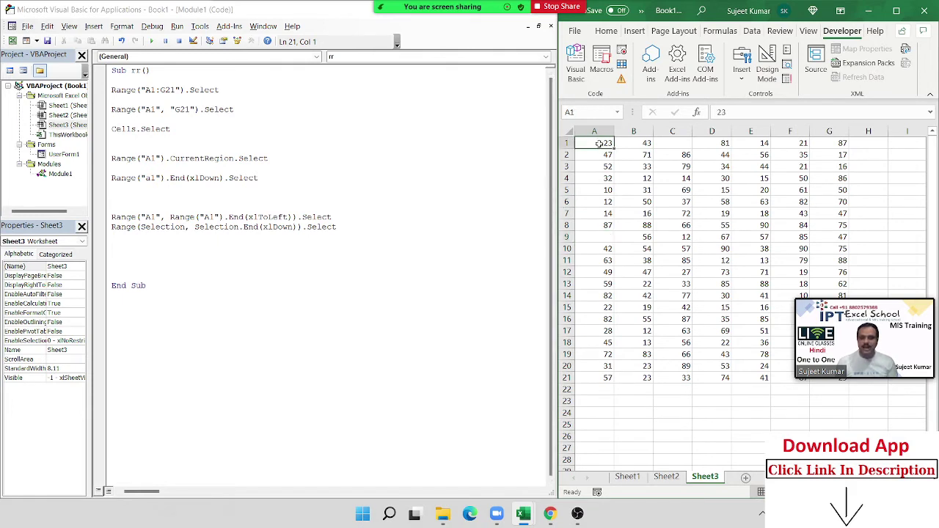
pyautogui.press('Right')
pyautogui.press('Left')
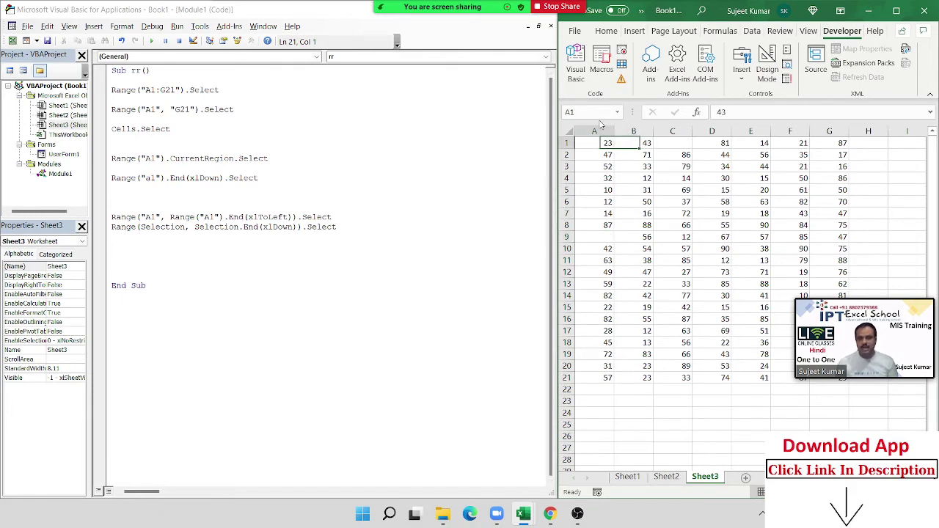
pyautogui.hotkey('ctrl', 'Down')
pyautogui.hotkey('ctrl', 'Up')
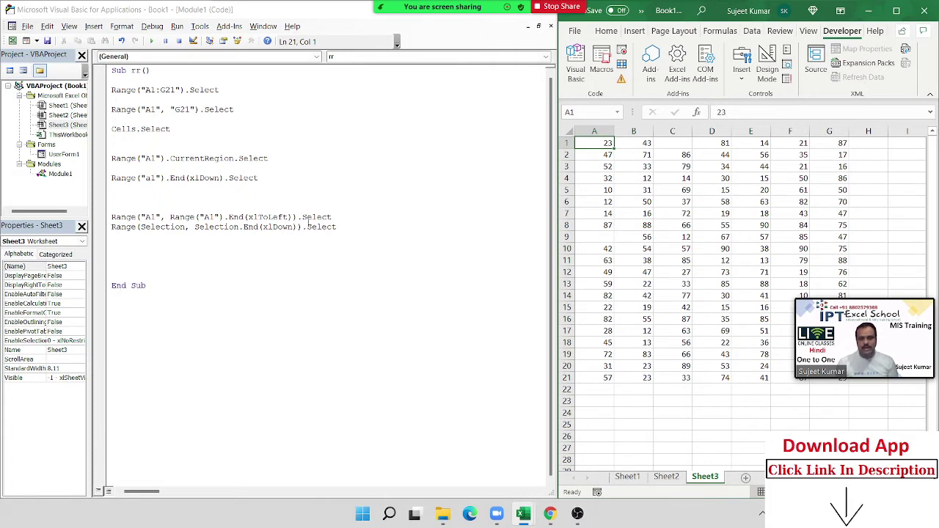
# Step: Run the macro to select A1:B8, then add a blank line below the macro statements
pyautogui.press('F5')
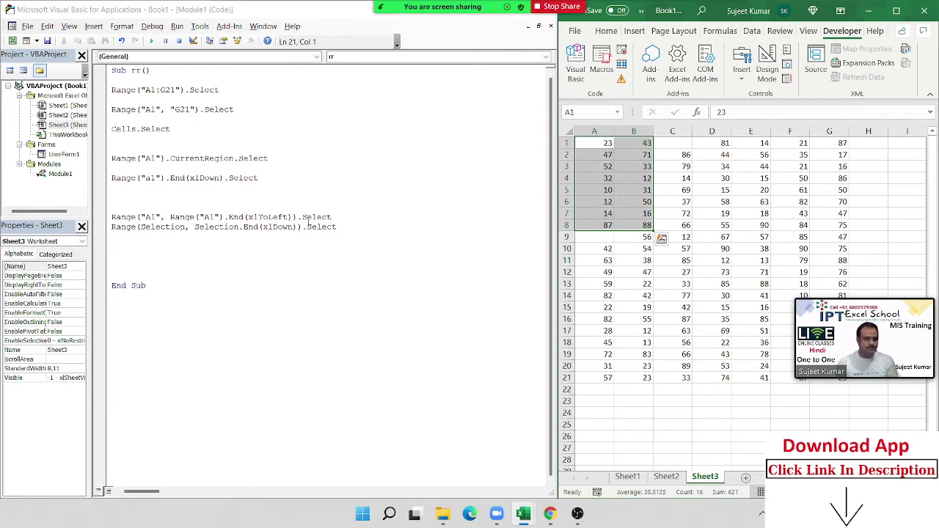
pyautogui.click(167, 248)
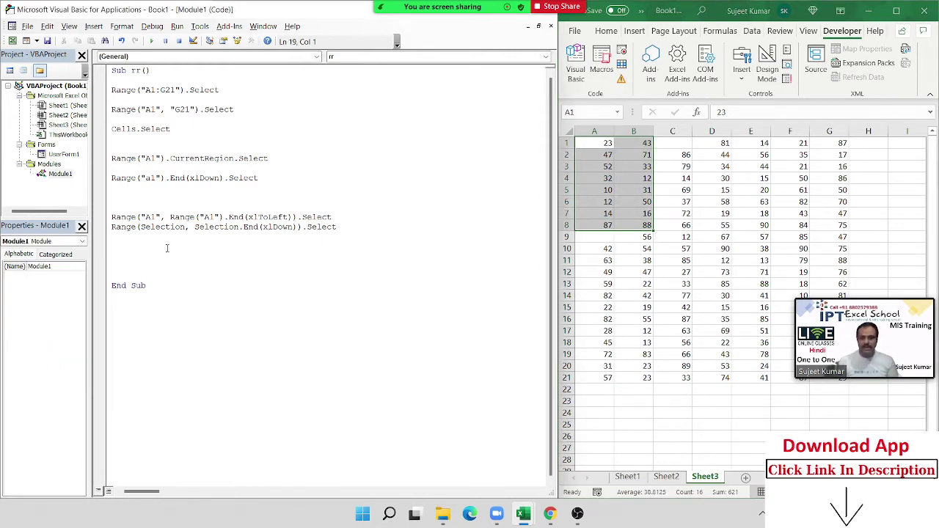
pyautogui.press('Return')
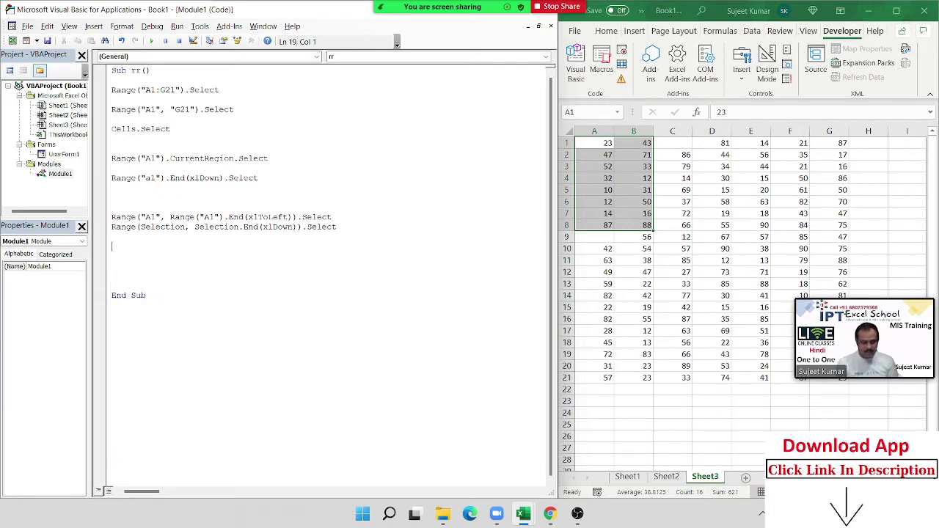
# Step: Add r = Range("A65000").End(xlUp).Row to the rr macro, completing End, xlUp and Row via autocomplete
pyautogui.write('r=')
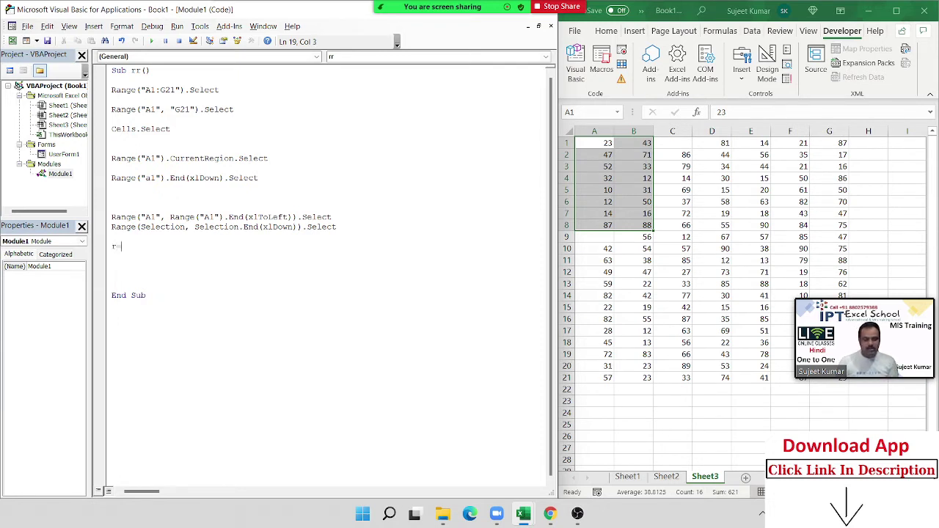
pyautogui.write('range')
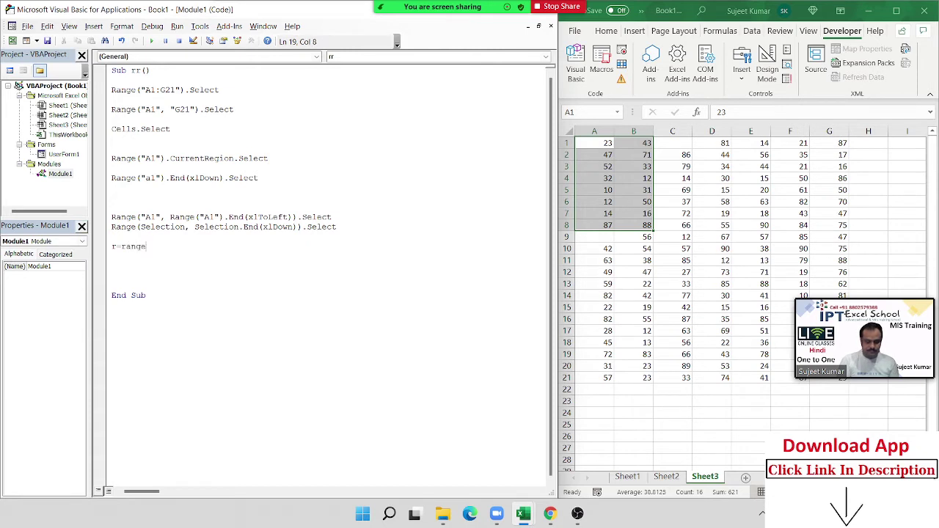
pyautogui.write('("')
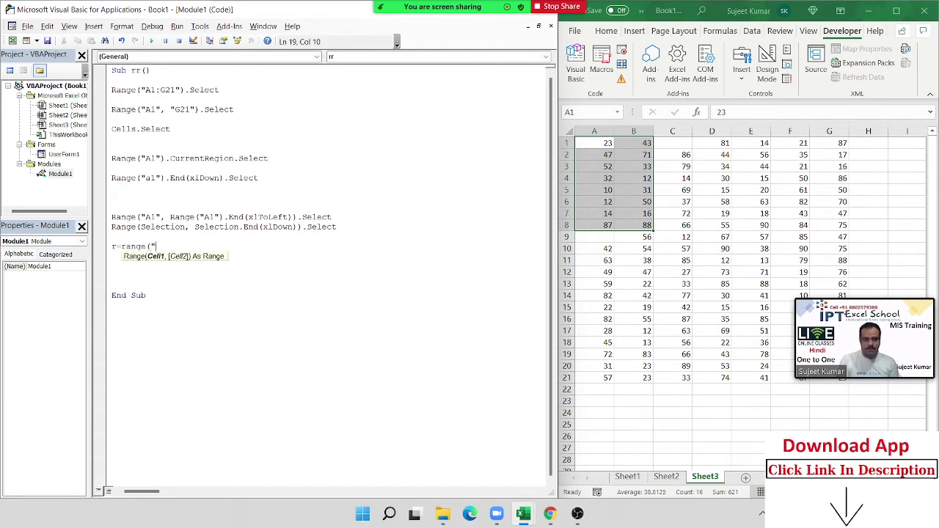
pyautogui.write('A65000')
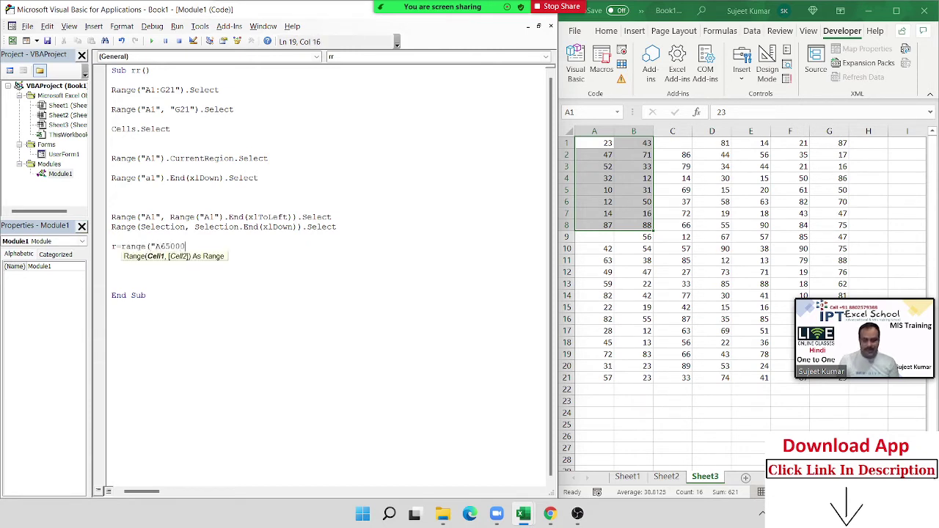
pyautogui.write('")')
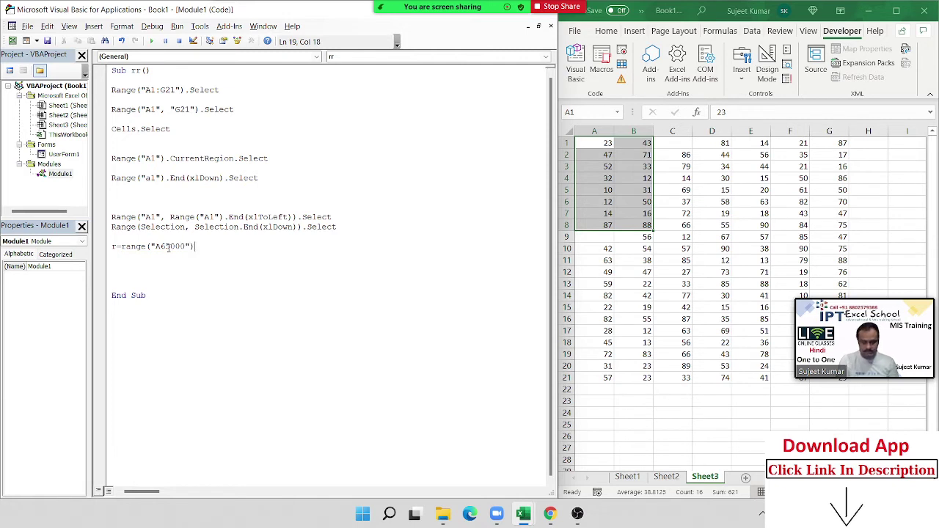
pyautogui.write('.em')
pyautogui.press('BackSpace')
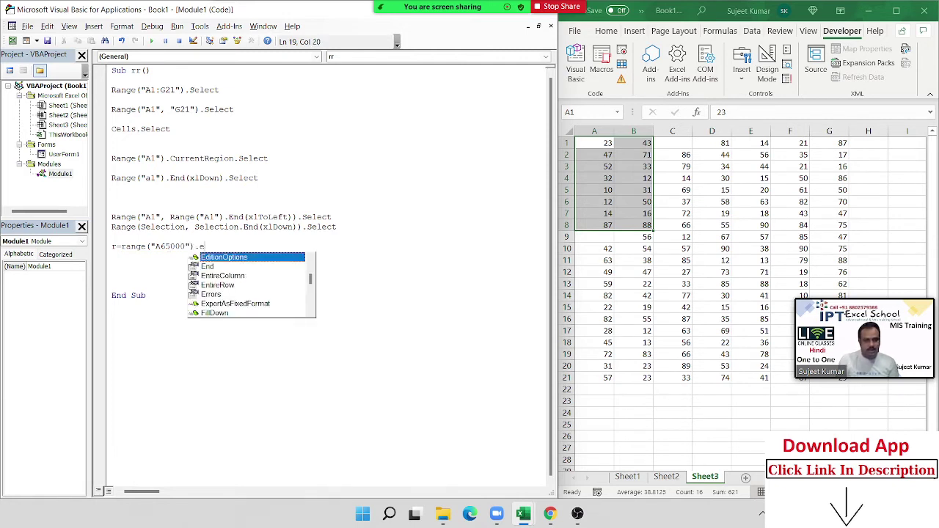
pyautogui.write('n')
pyautogui.press('Tab')
pyautogui.write('(')
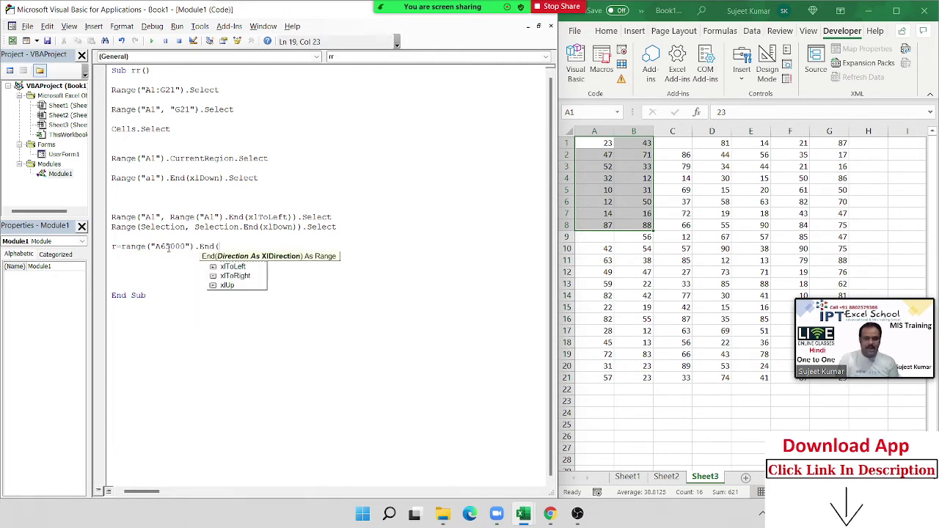
pyautogui.write('xl')
pyautogui.press('Down')
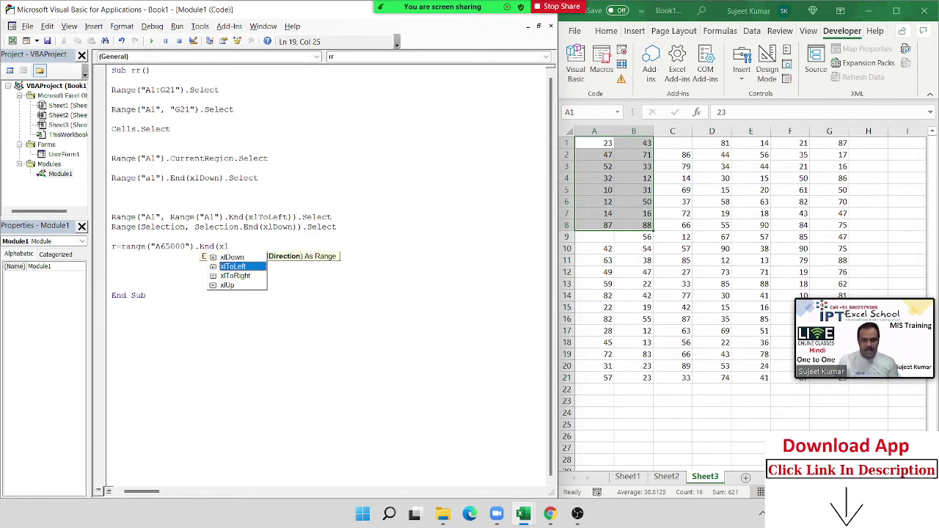
pyautogui.press('Down')
pyautogui.press('Down')
pyautogui.press('Tab')
pyautogui.write(').')
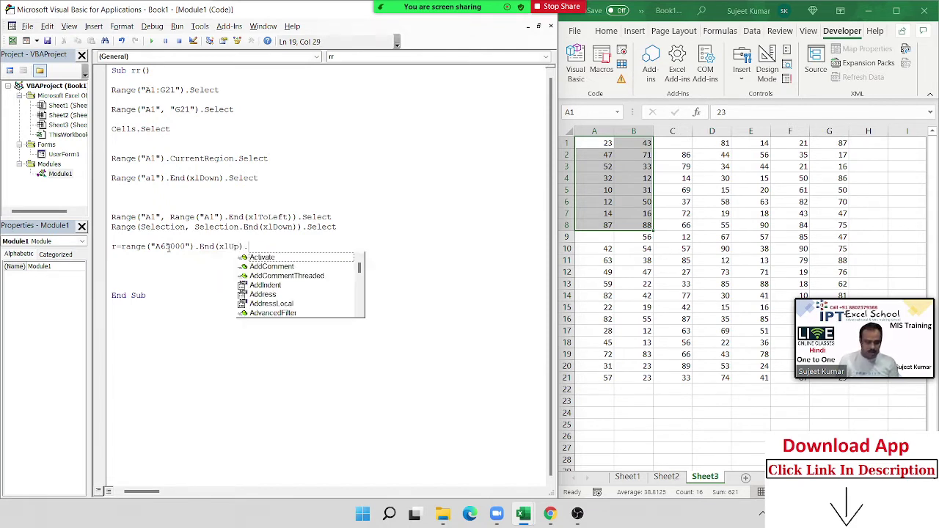
pyautogui.write('row')
pyautogui.press('Tab')
pyautogui.press('Return')
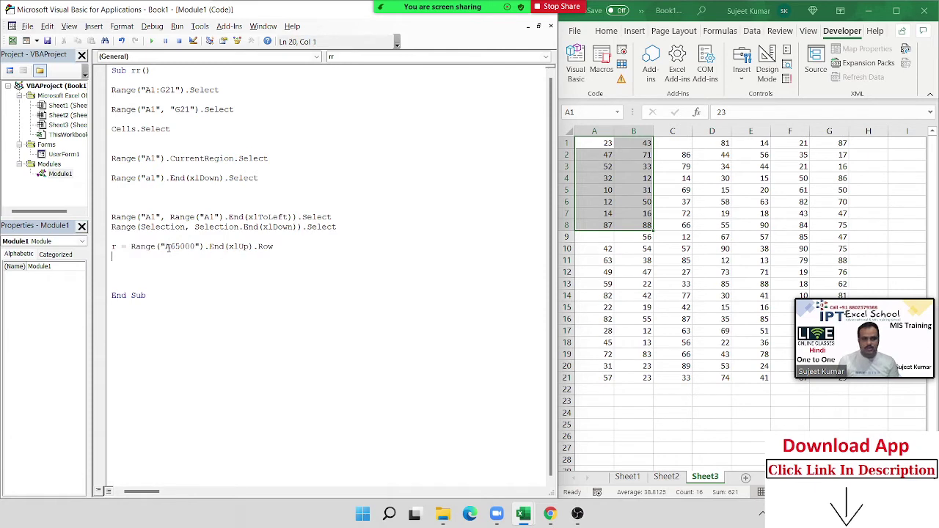
# Step: Go to A65000 via the Name Box, then Ctrl+Up to reach A21, column A's last filled cell
pyautogui.click(583, 109)
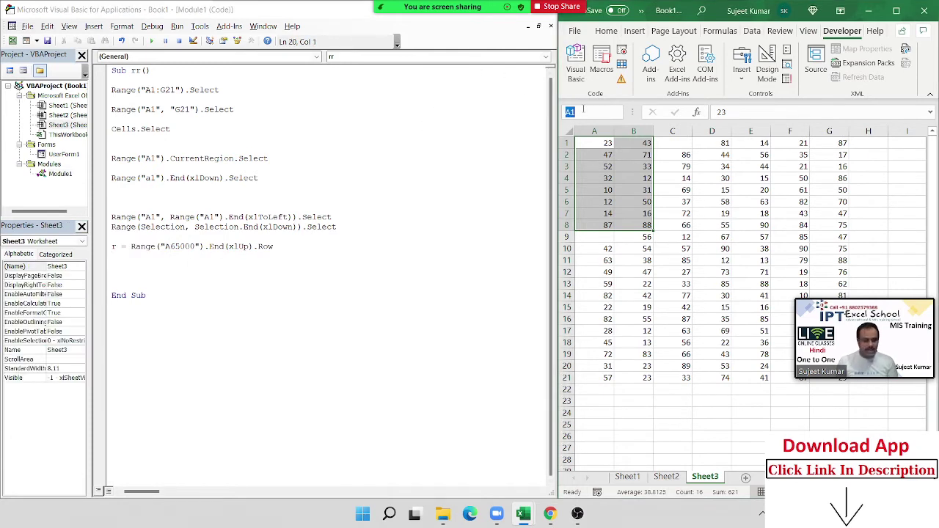
pyautogui.press('Escape')
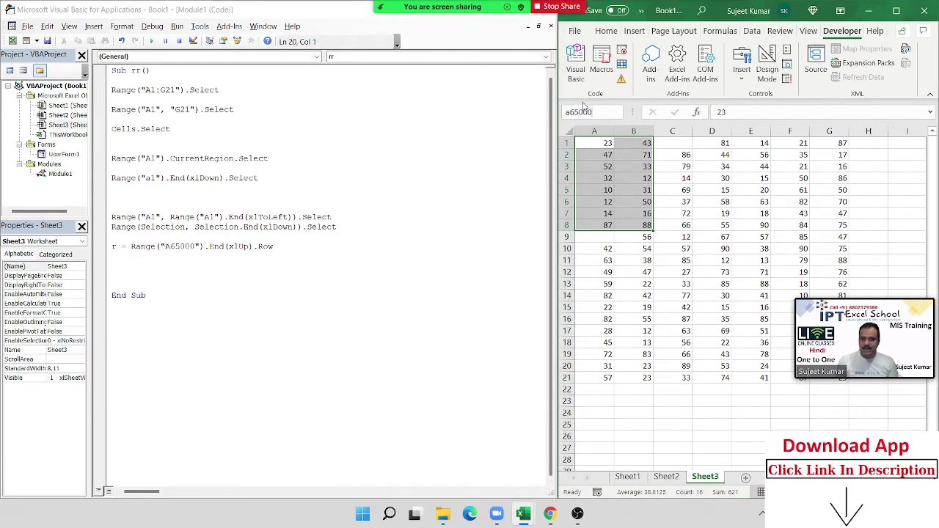
pyautogui.write('A65000')
pyautogui.press('Return')
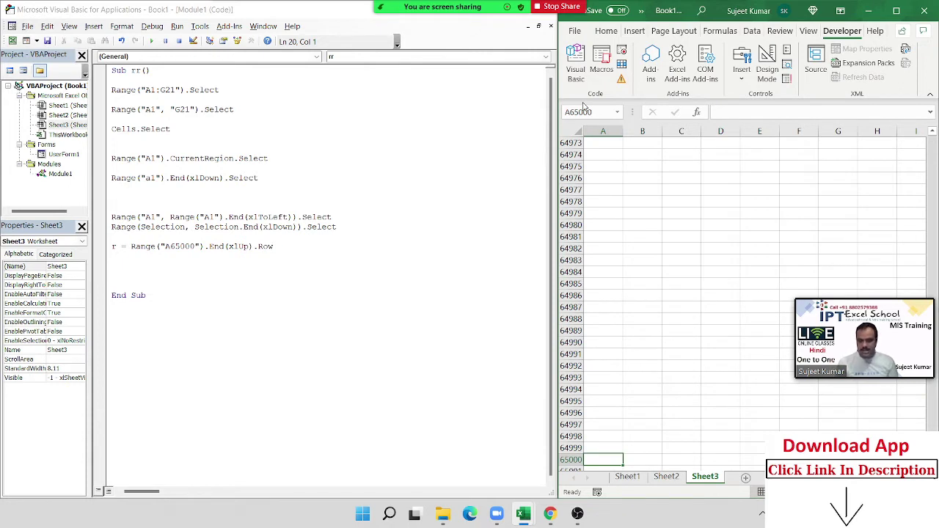
pyautogui.hotkey('ctrl', 'Up')
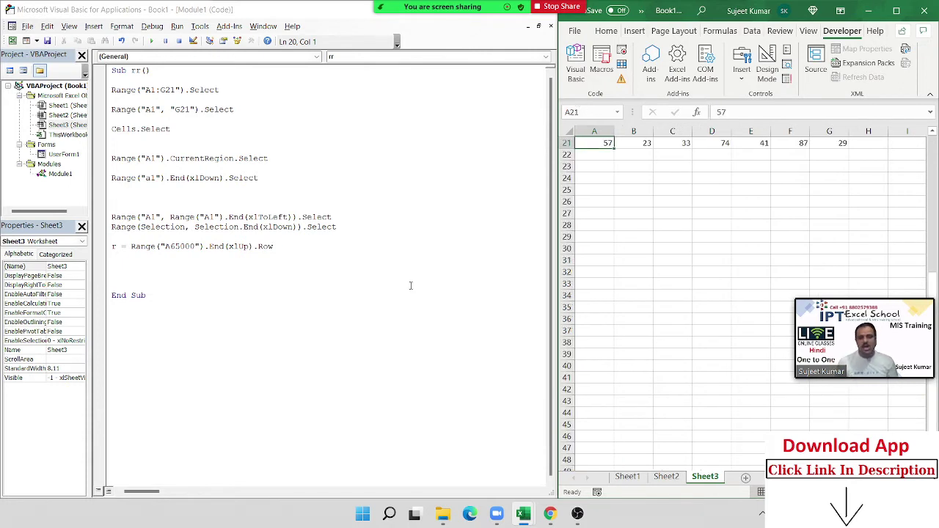
pyautogui.scroll(2, 643, 201)
pyautogui.scroll(2, 645, 193)
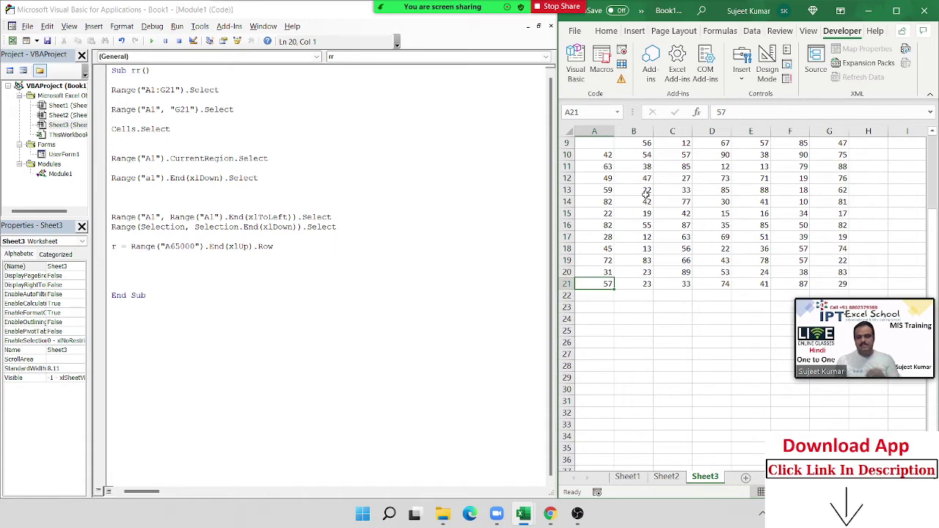
pyautogui.scroll(1, 644, 257)
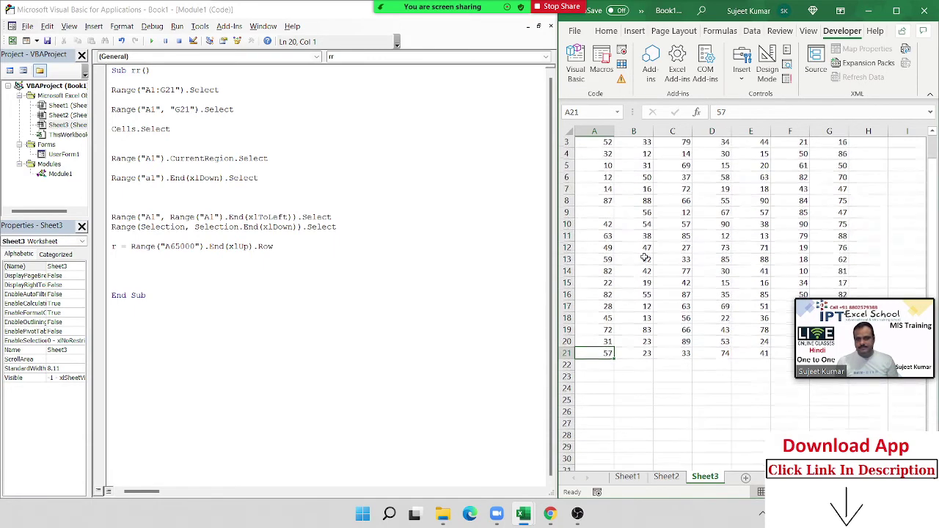
pyautogui.scroll(1, 617, 291)
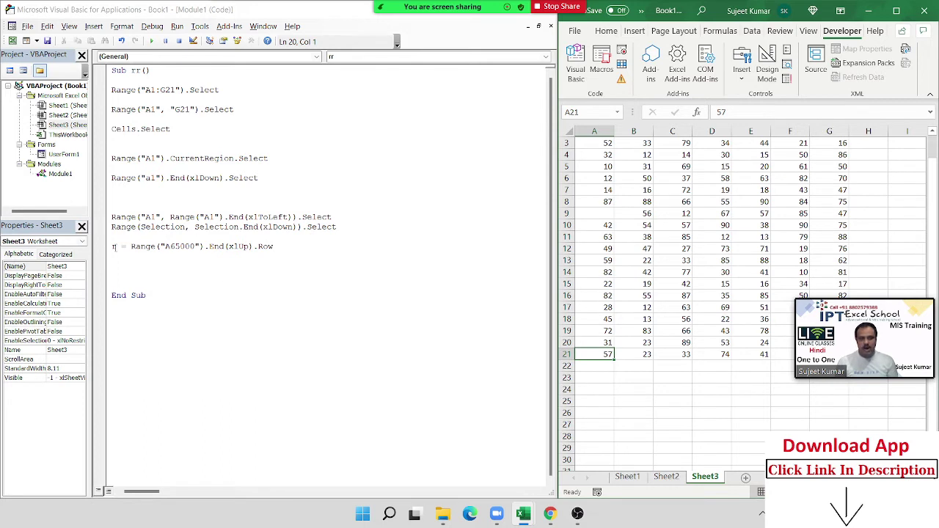
pyautogui.click(113, 246)
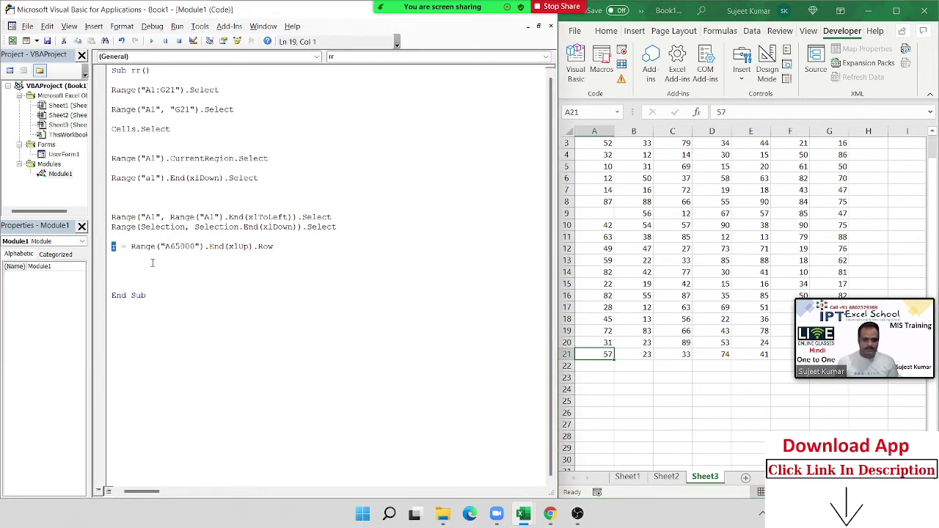
# Step: Enter c = Range("XFD1").End(xlToRight).Column below the r line in the rr macro
pyautogui.click(140, 257)
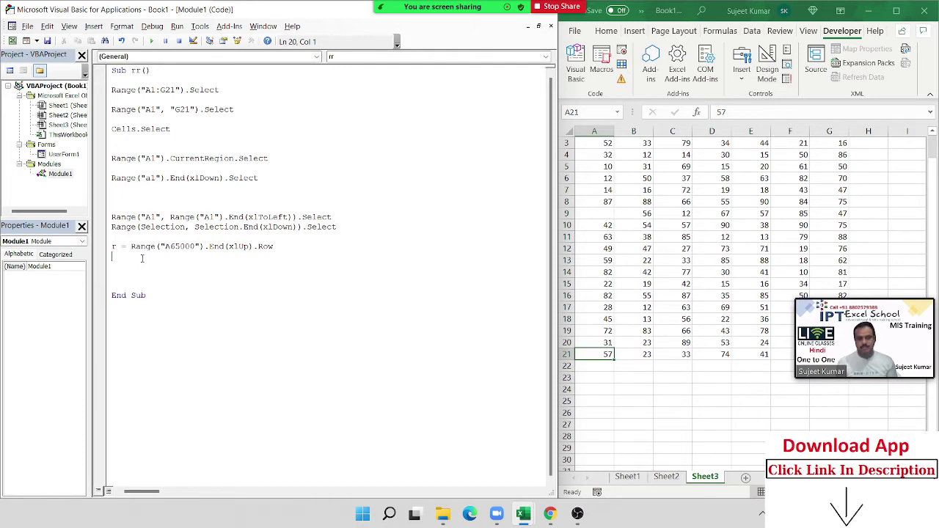
pyautogui.write('c')
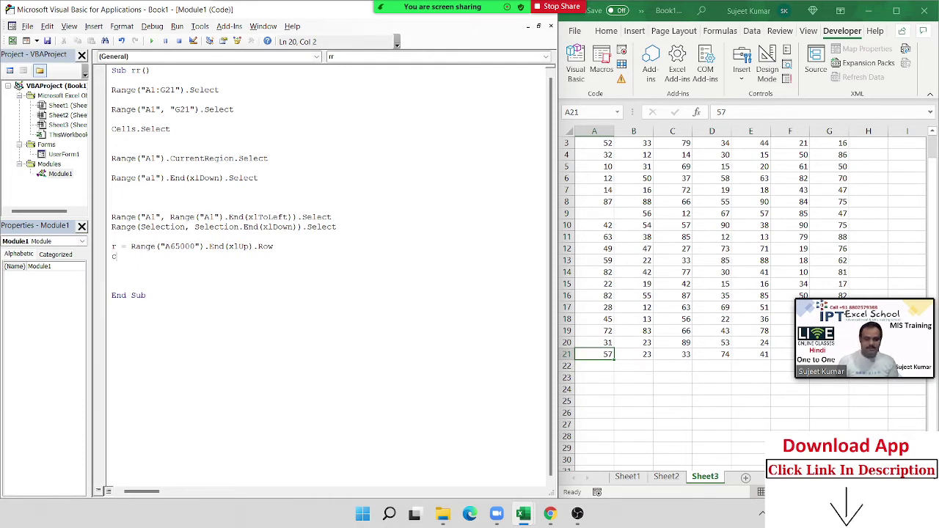
pyautogui.write('=range')
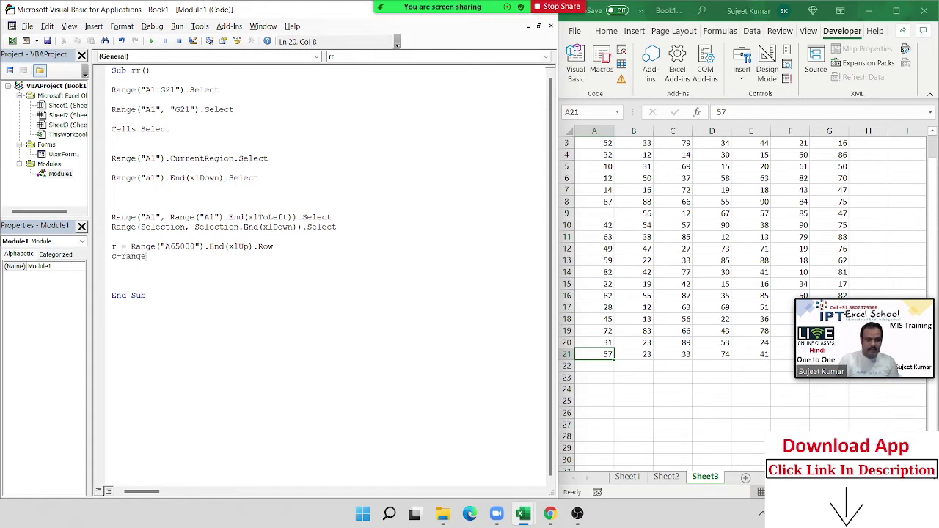
pyautogui.write('("')
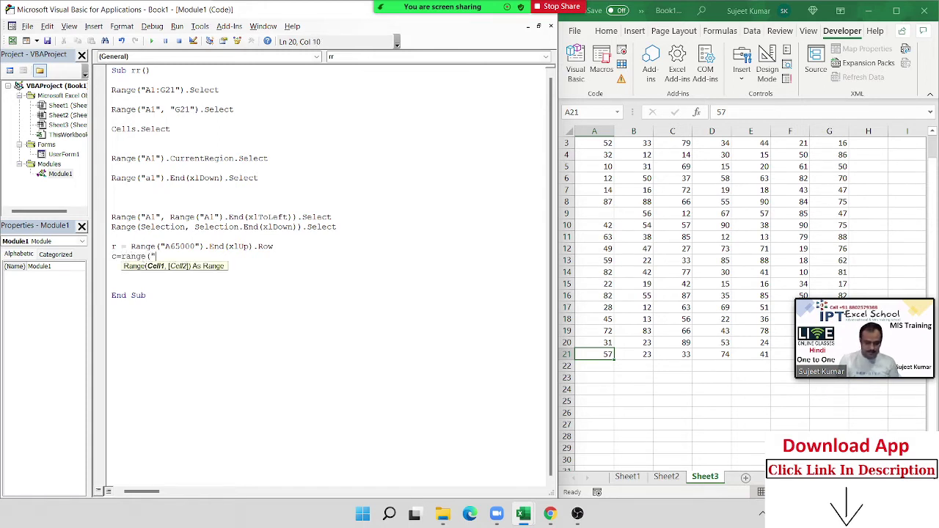
pyautogui.write('XFD')
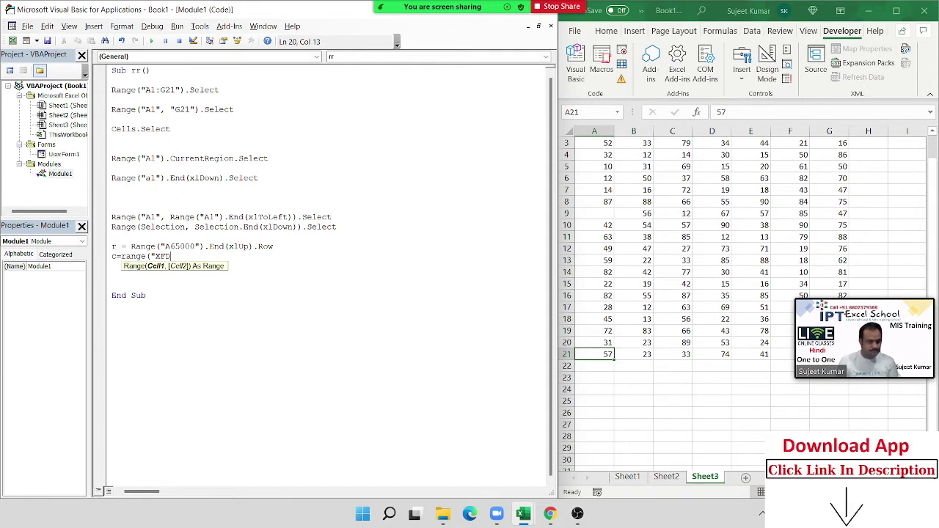
pyautogui.write('1')
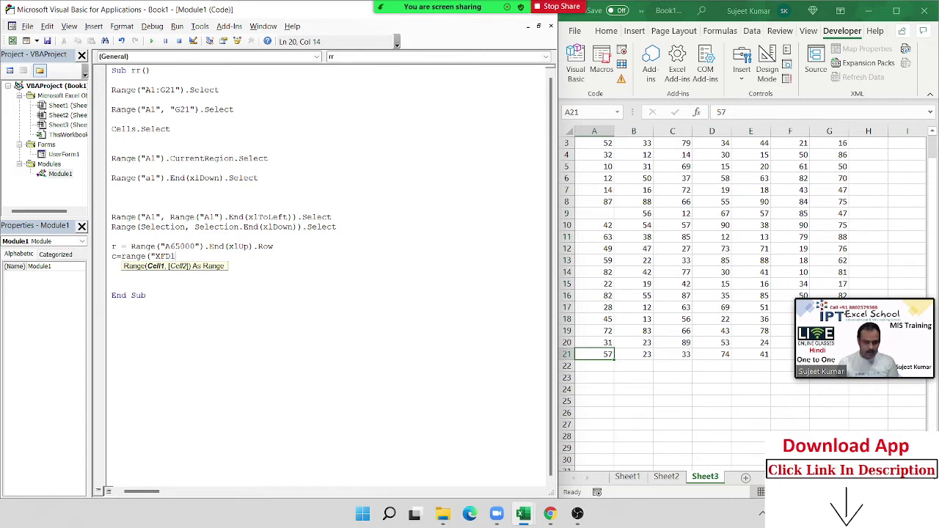
pyautogui.write('")')
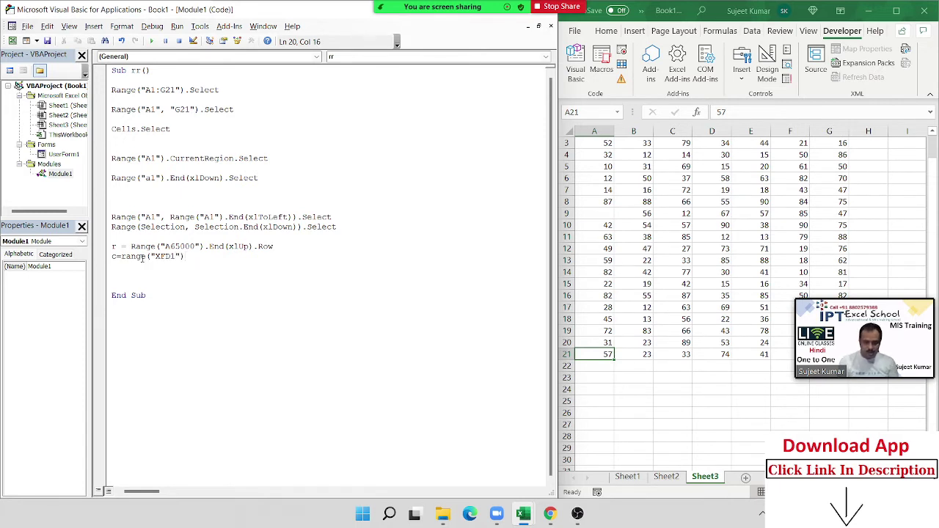
pyautogui.write('.e')
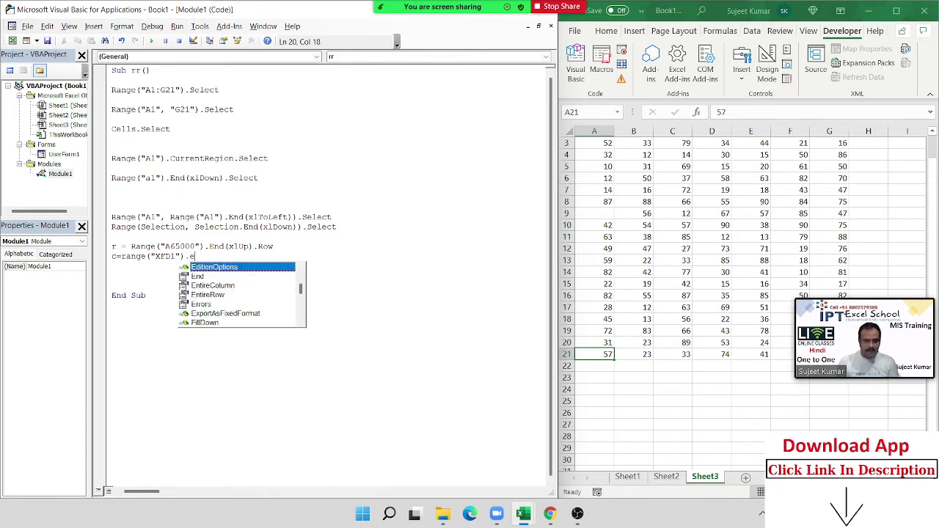
pyautogui.write('n')
pyautogui.press('Tab')
pyautogui.write('(')
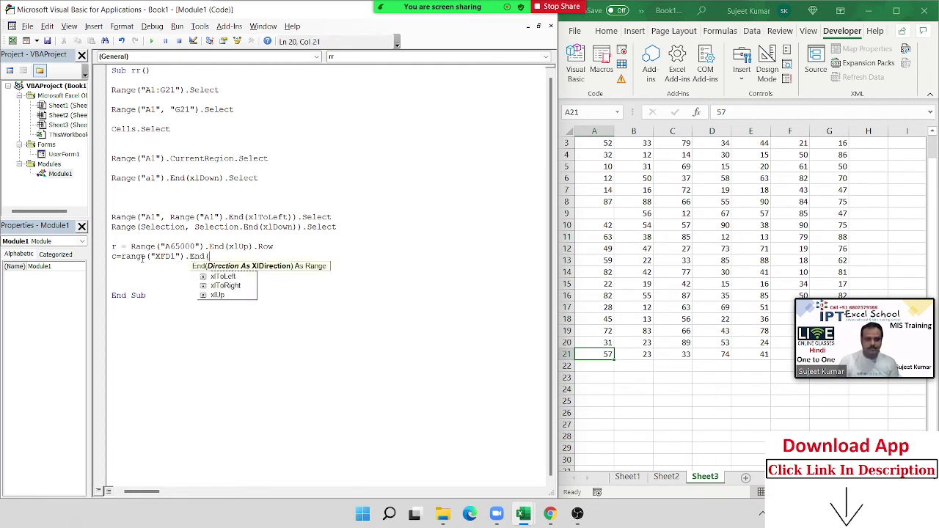
pyautogui.press('Down')
pyautogui.press('Down')
pyautogui.press('Tab')
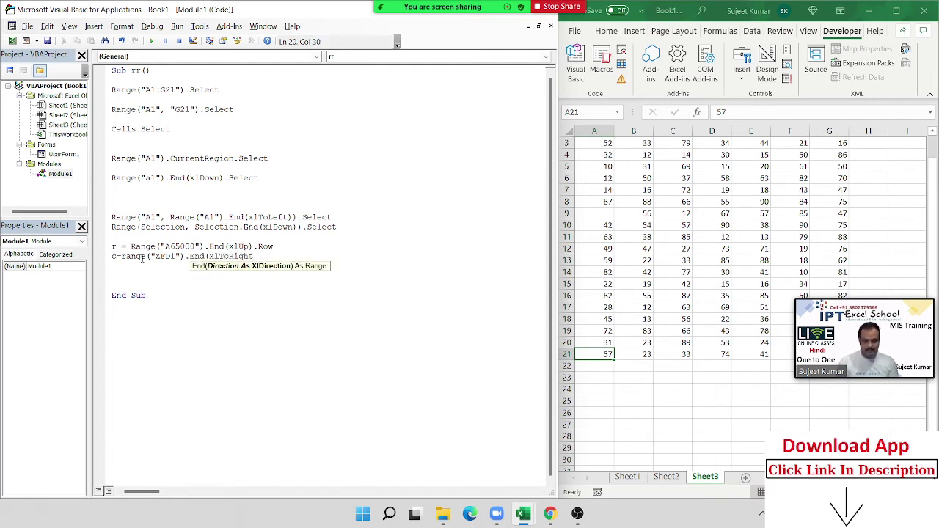
pyautogui.write(').se;')
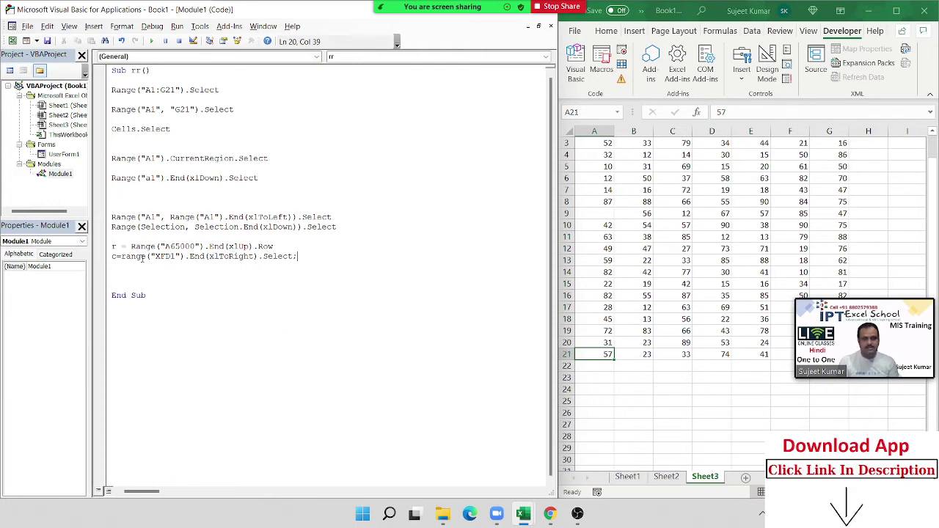
pyautogui.press('BackSpace')
pyautogui.press('BackSpace')
pyautogui.press('BackSpace')
pyautogui.press('BackSpace')
pyautogui.press('BackSpace')
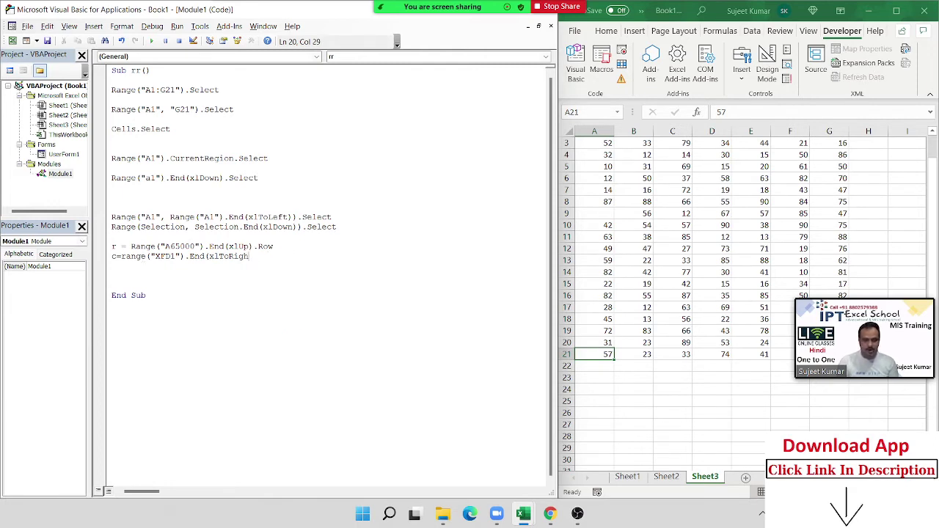
pyautogui.write('t')
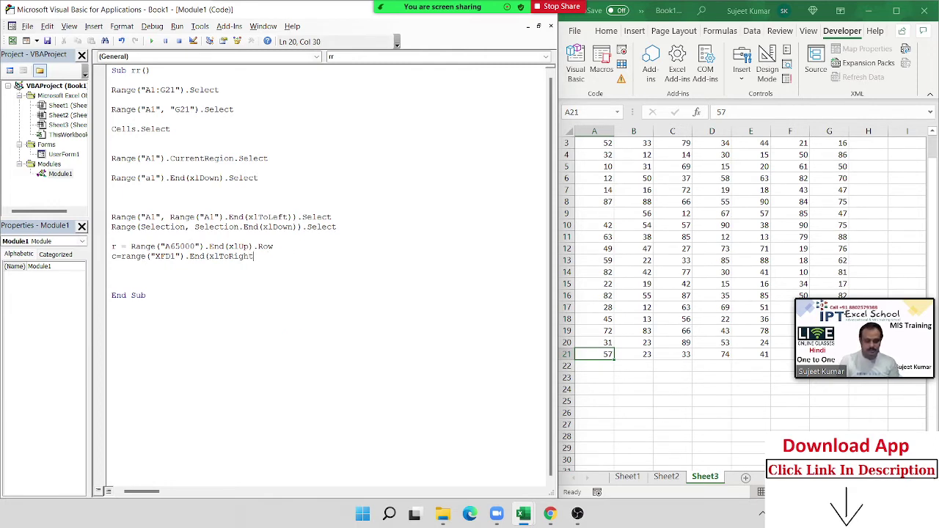
pyautogui.write(')')
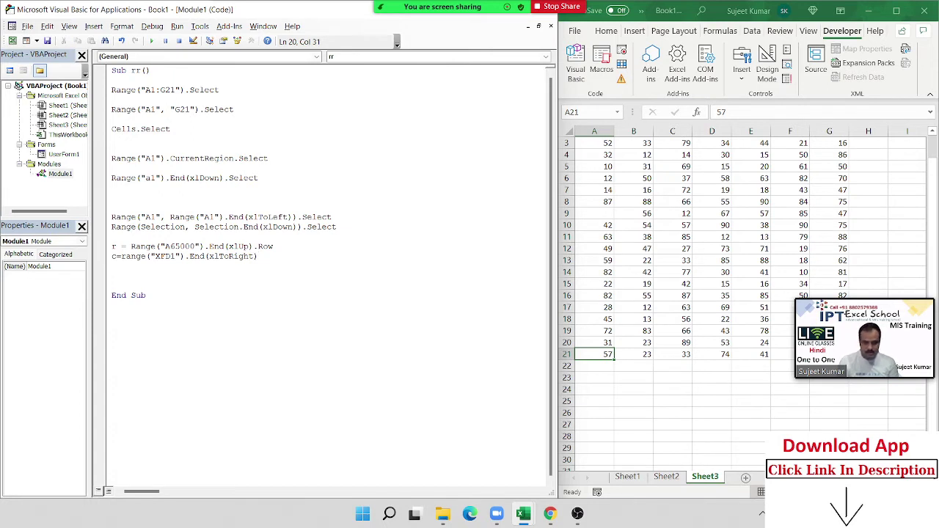
pyautogui.write('.col')
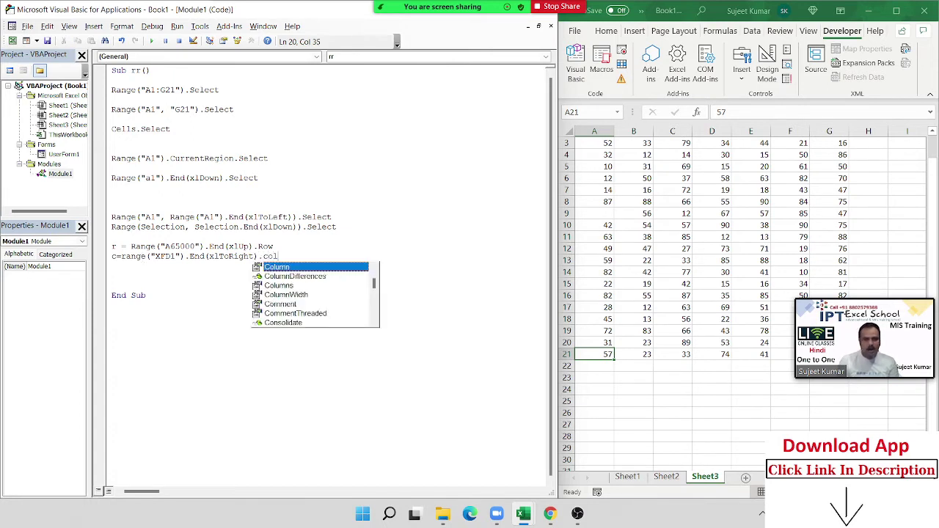
pyautogui.press('Return')
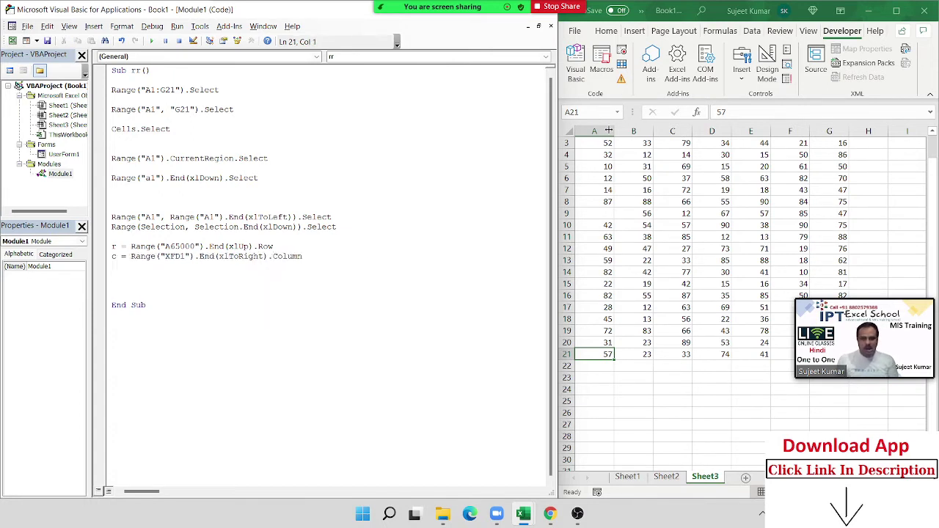
pyautogui.click(617, 142)
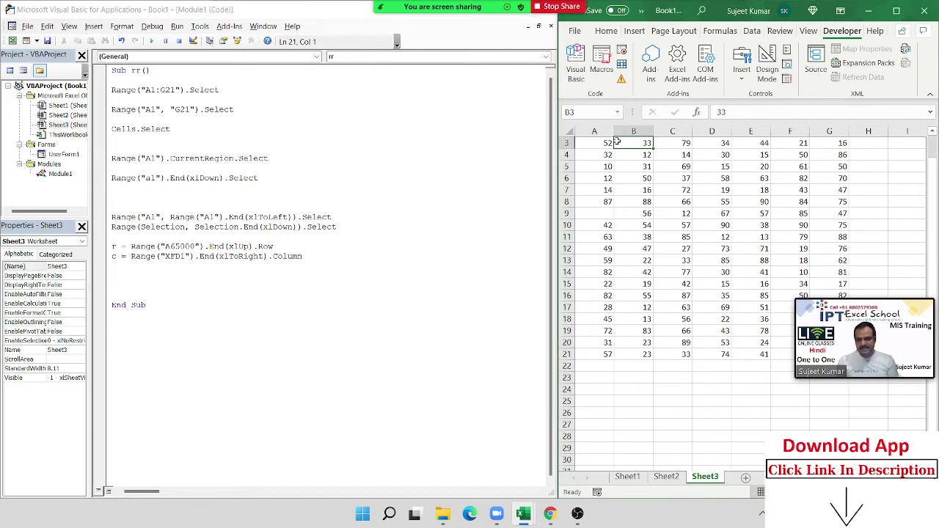
pyautogui.hotkey('ctrl', 'Right')
pyautogui.hotkey('ctrl', 'Right')
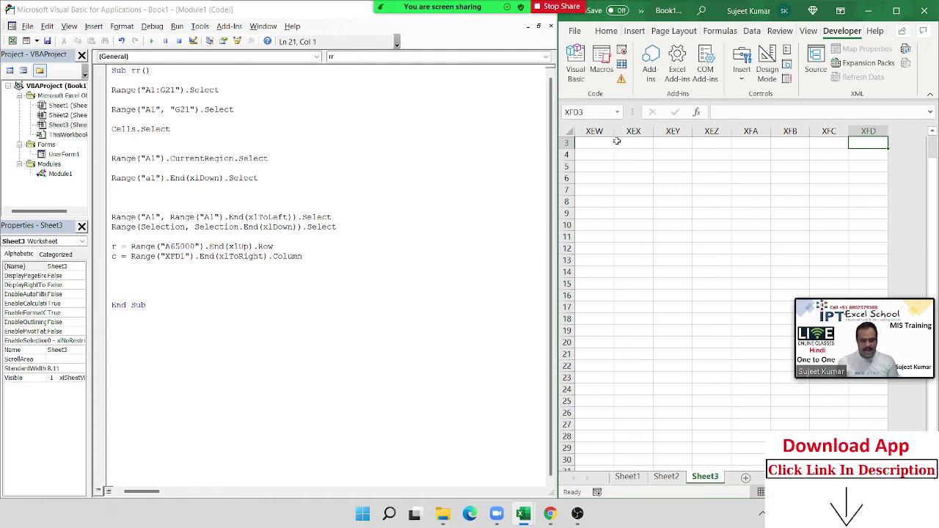
pyautogui.hotkey('ctrl', 'Left')
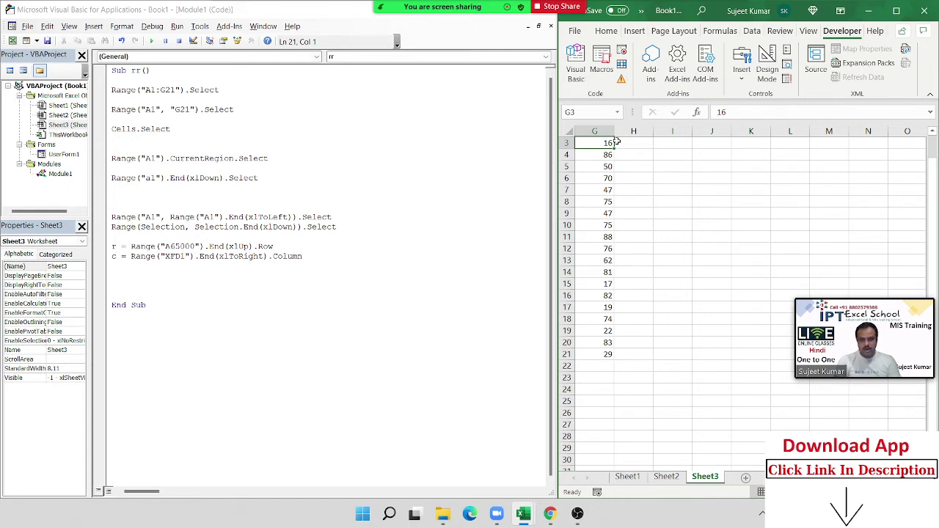
pyautogui.press('Left')
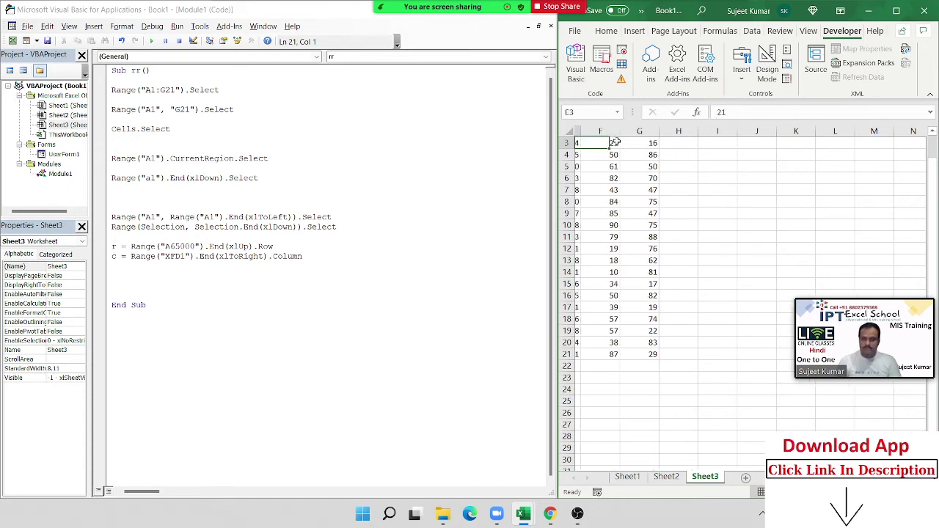
pyautogui.press('Left')
pyautogui.press('Left')
pyautogui.press('Left')
pyautogui.press('Left')
pyautogui.press('Left')
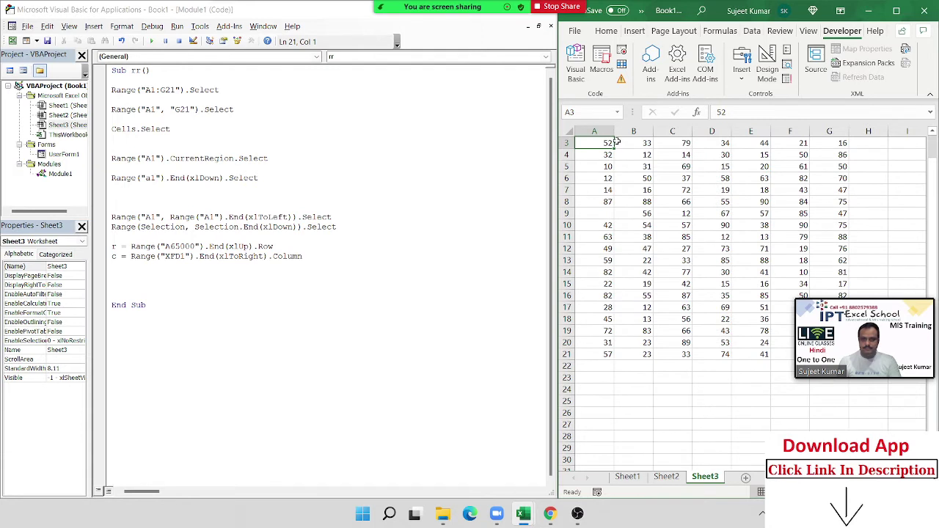
pyautogui.press('Right')
pyautogui.press('Right')
pyautogui.press('Right')
pyautogui.press('Right')
pyautogui.press('Right')
pyautogui.press('Right')
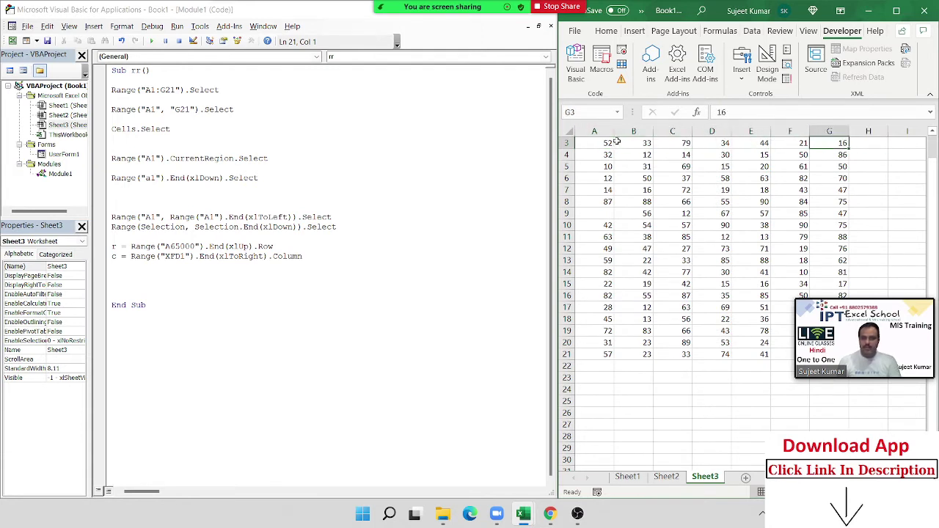
pyautogui.press('Left')
pyautogui.press('Left')
pyautogui.press('Left')
pyautogui.press('Left')
pyautogui.press('Left')
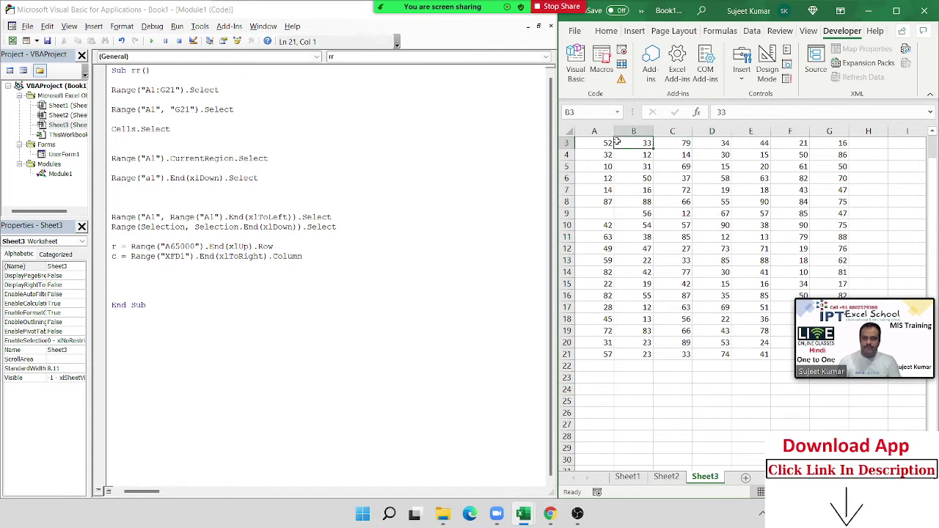
pyautogui.press('Left')
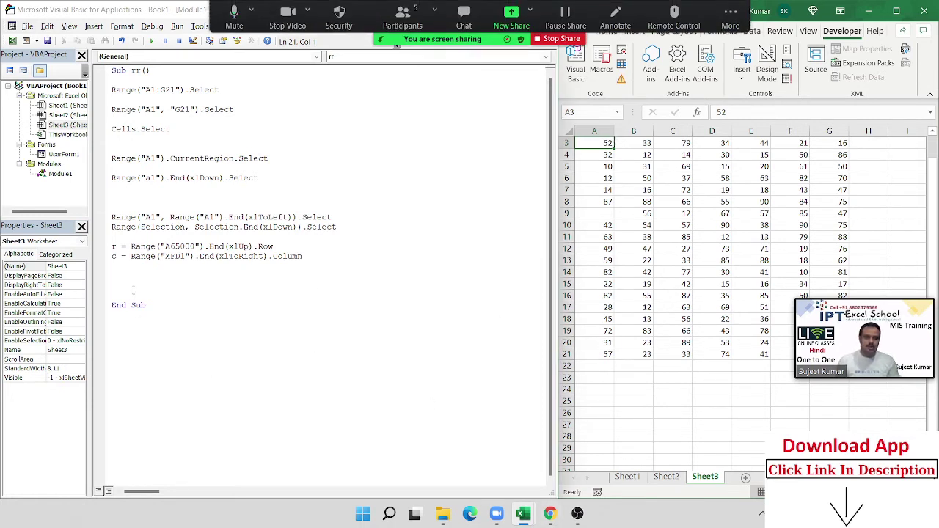
# Step: Add Range("A1", Cells(r, c)).Select below the c line in the rr macro
pyautogui.click(133, 280)
pyautogui.write('rang')
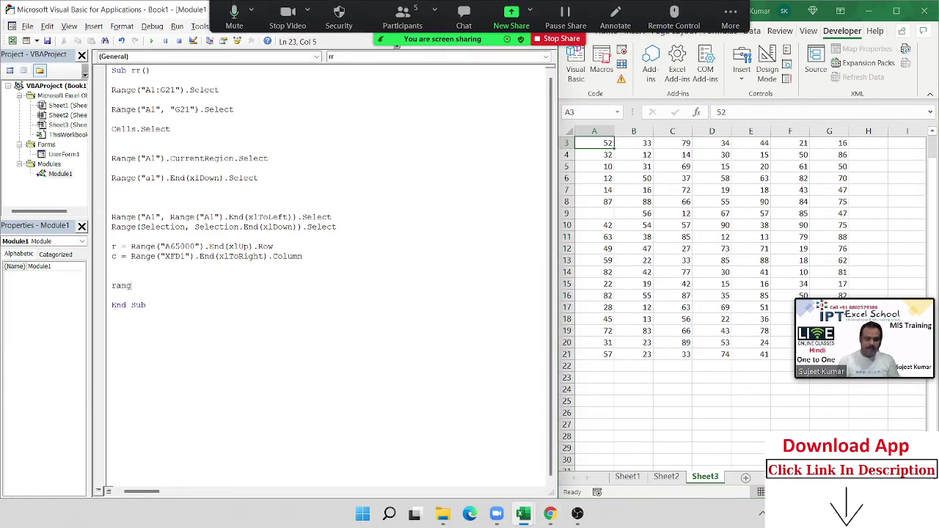
pyautogui.write('e("')
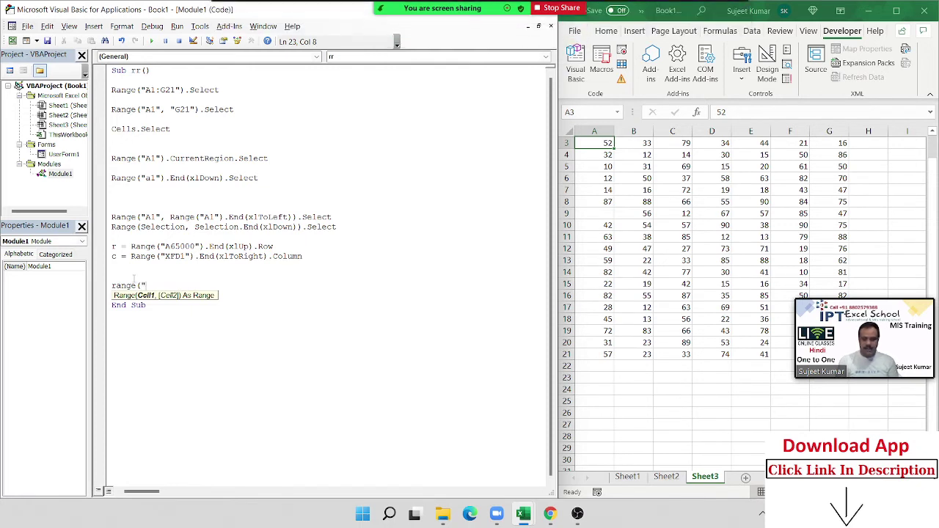
pyautogui.write('A1')
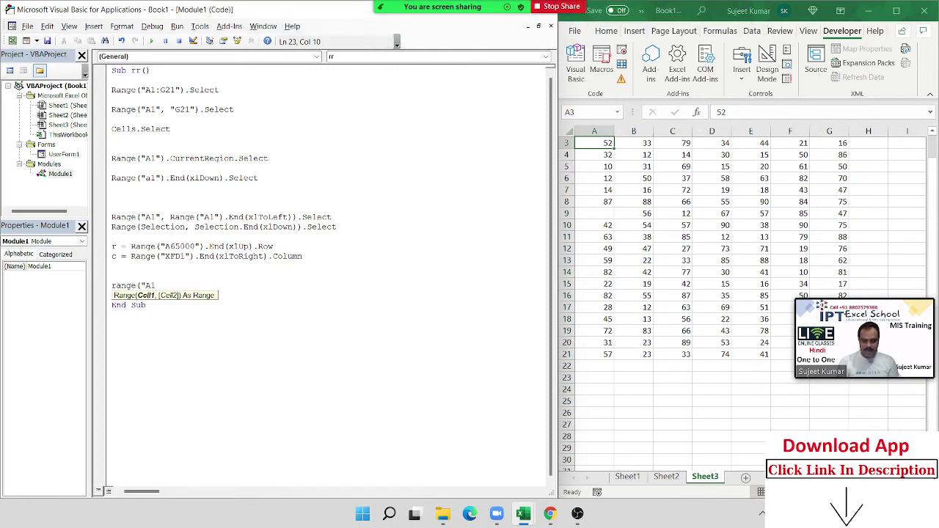
pyautogui.write('",')
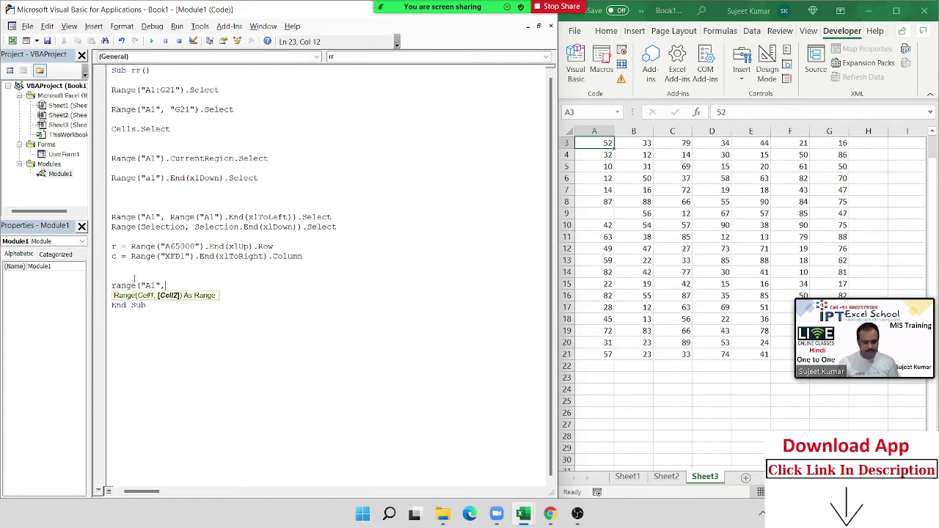
pyautogui.write('cells(')
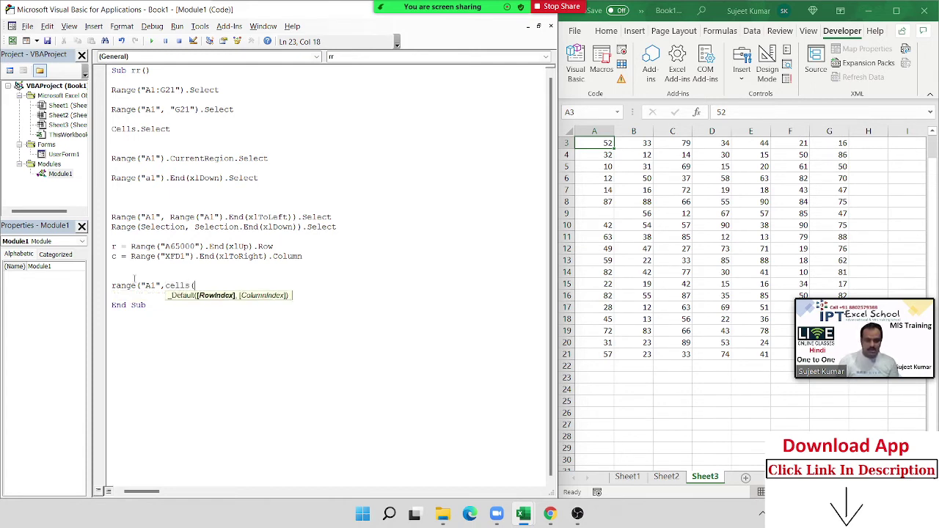
pyautogui.write('r,c')
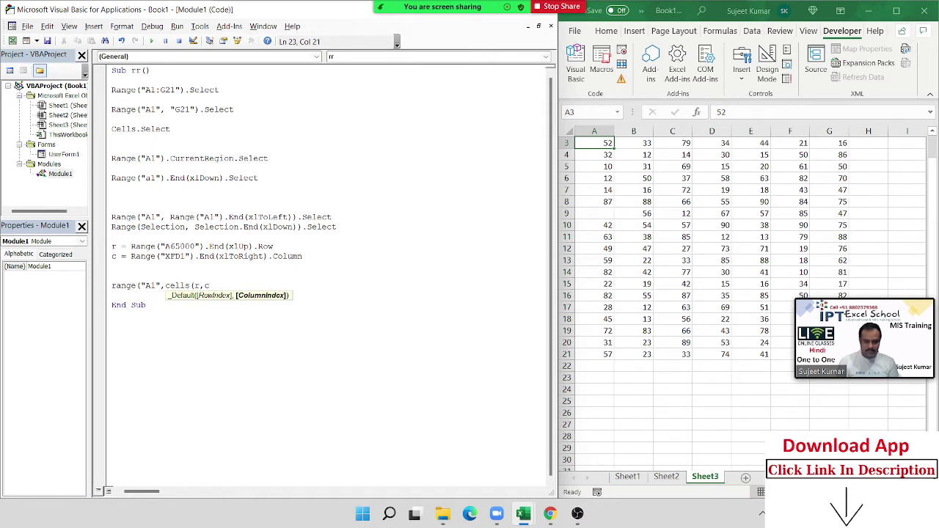
pyautogui.write(')).S')
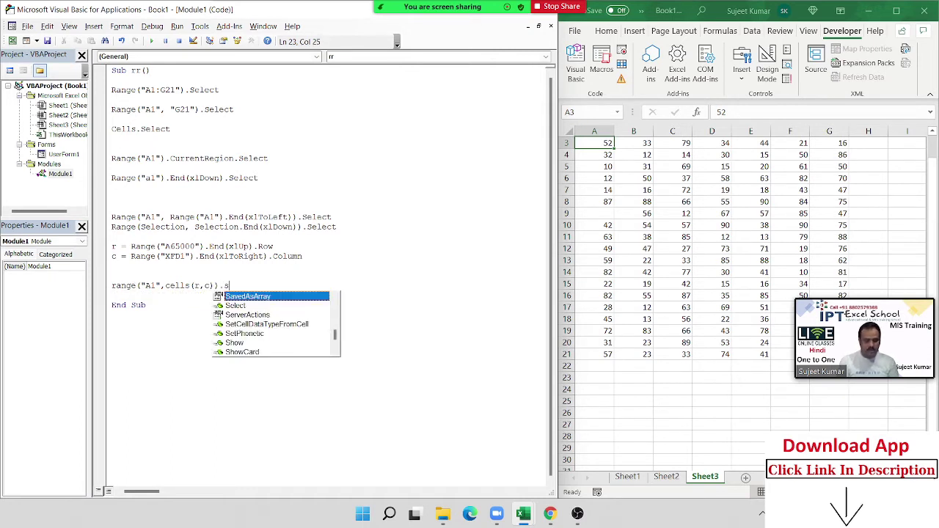
pyautogui.write('e')
pyautogui.press('Return')
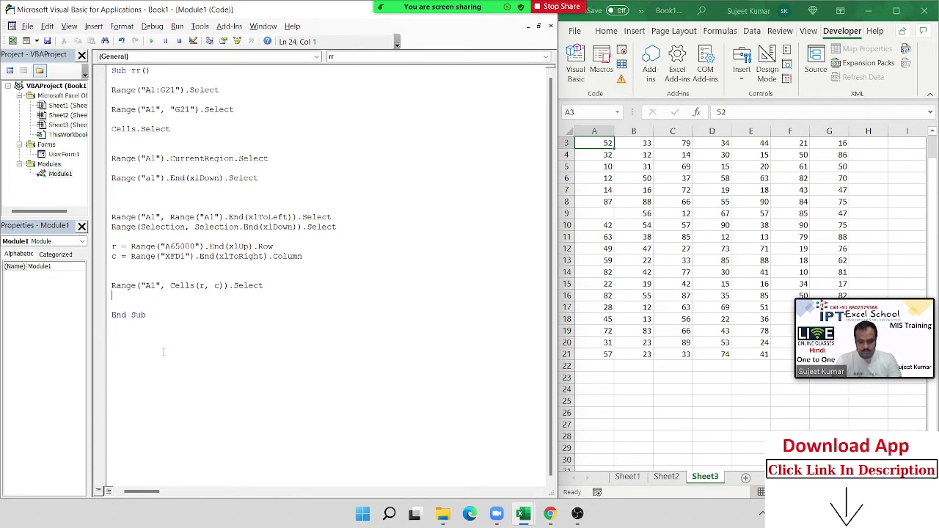
pyautogui.moveTo(479, 4)
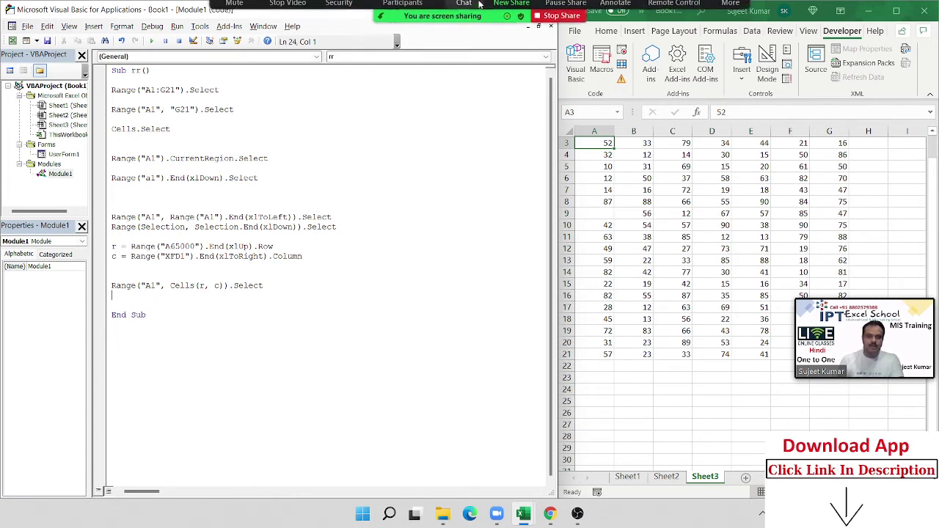
pyautogui.click(289, 15)
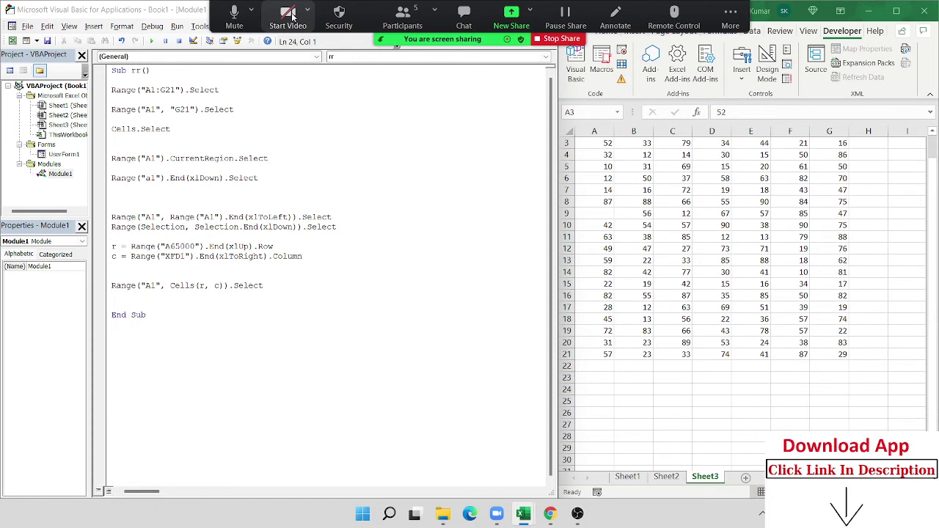
# Step: Enter 85 in cell A22 below the data, then add a blank line above End Sub
pyautogui.click(605, 214)
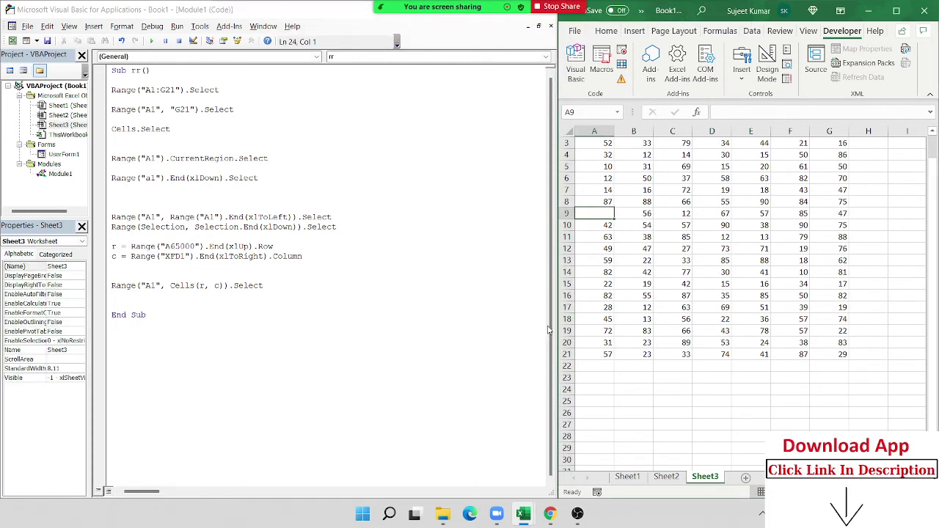
pyautogui.click(596, 365)
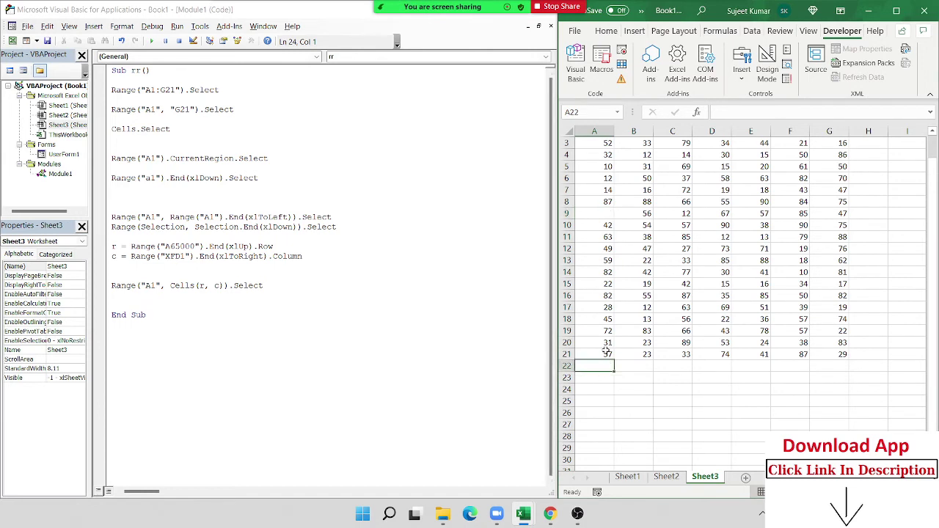
pyautogui.click(606, 352)
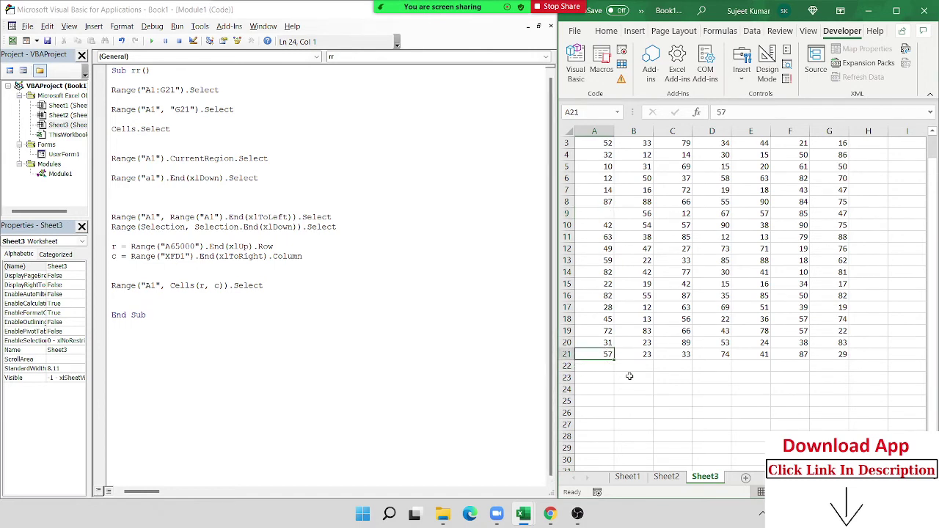
pyautogui.press('Down')
pyautogui.write('85')
pyautogui.press('Return')
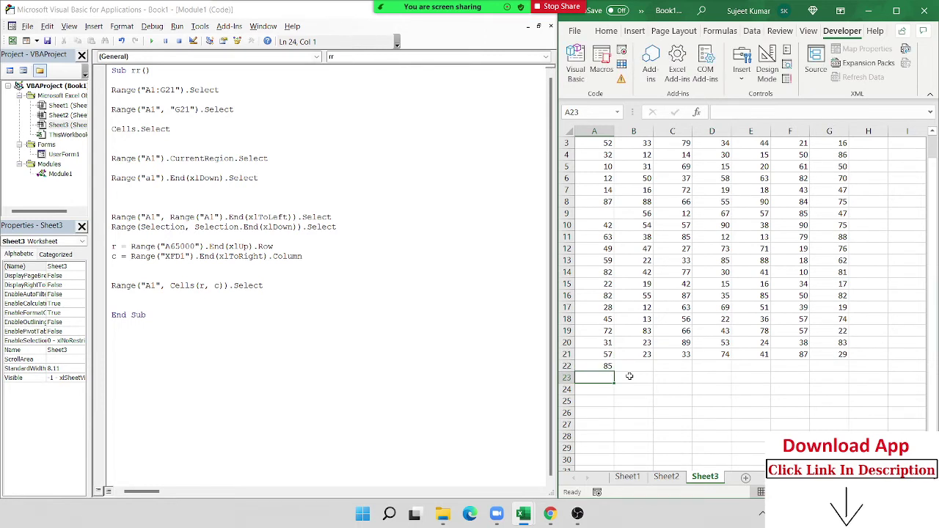
pyautogui.press('Up')
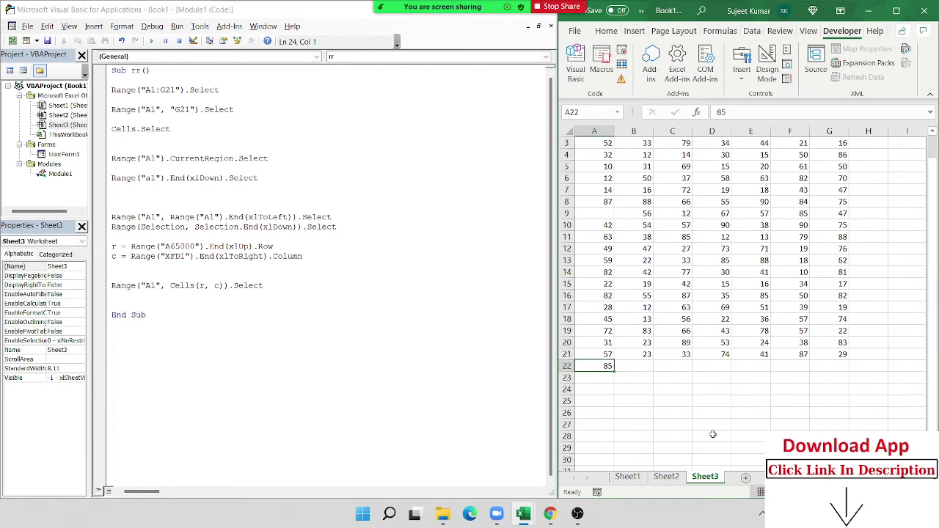
pyautogui.click(127, 302)
pyautogui.press('Return')
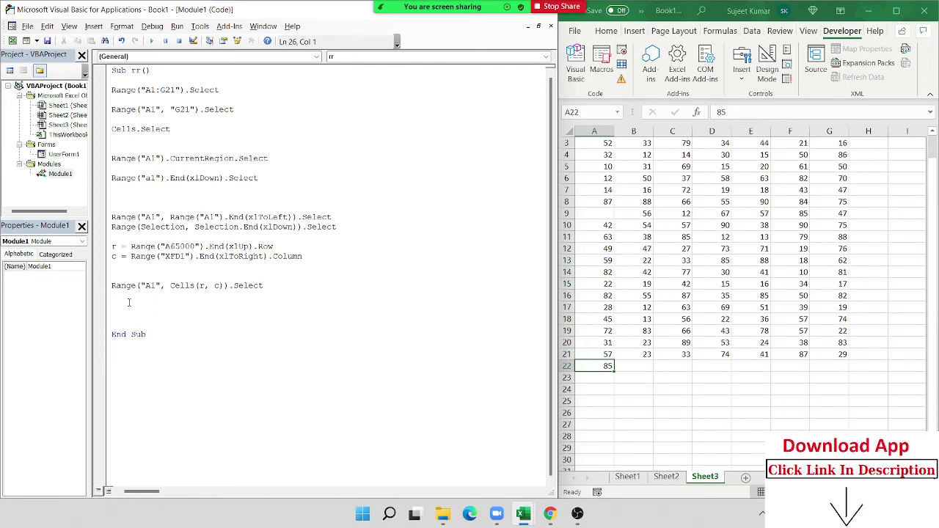
# Step: Add the line Range("A22").Value = 252 above End Sub, correcting typos as you go
pyautogui.write('range')
pyautogui.write('("')
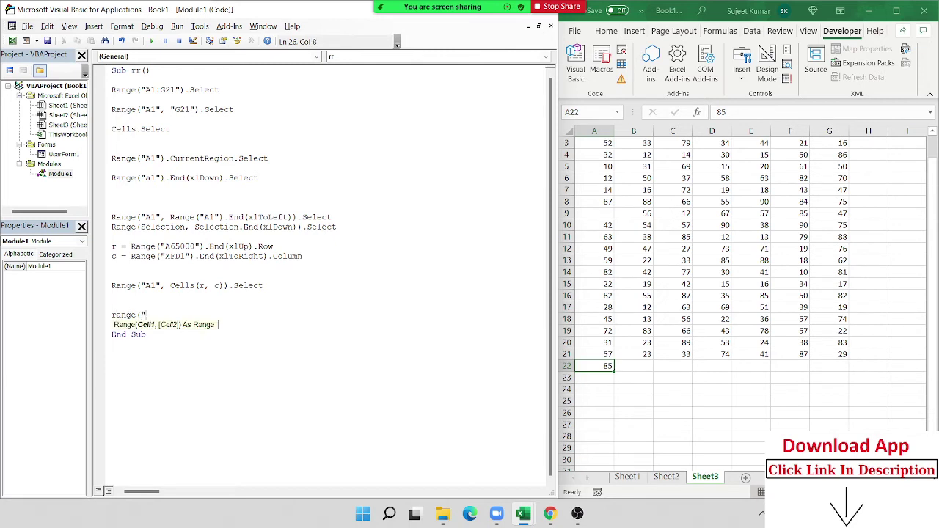
pyautogui.write('A22')
pyautogui.write('")v')
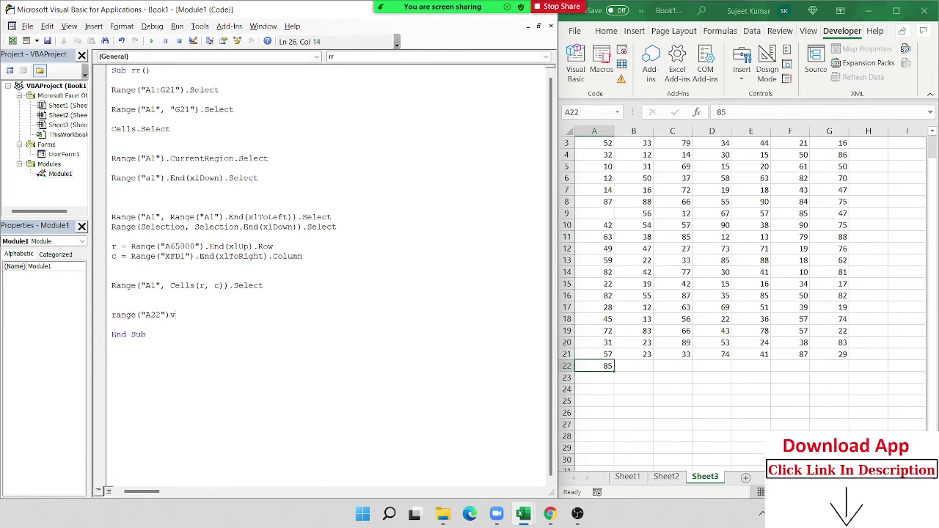
pyautogui.press('BackSpace')
pyautogui.write('.va')
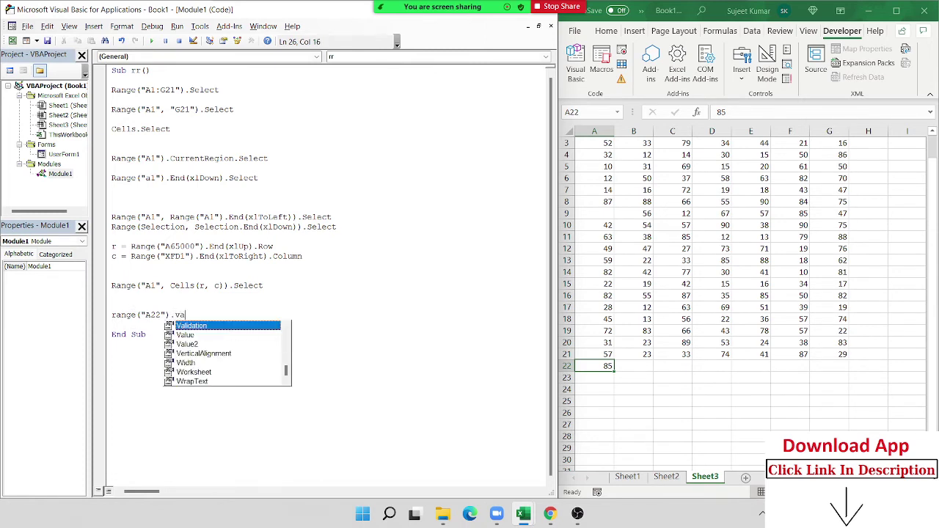
pyautogui.write('`')
pyautogui.press('BackSpace')
pyautogui.press('BackSpace')
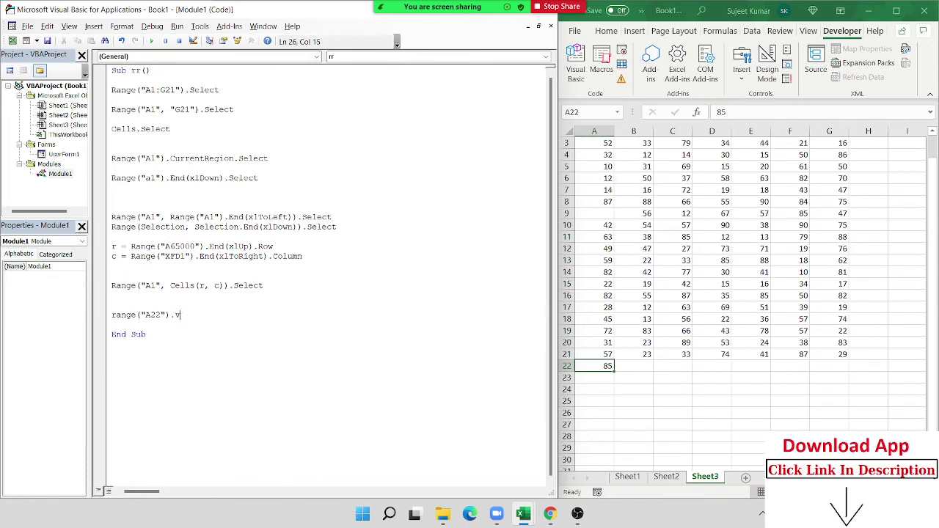
pyautogui.press('BackSpace')
pyautogui.press('BackSpace')
pyautogui.write('.va')
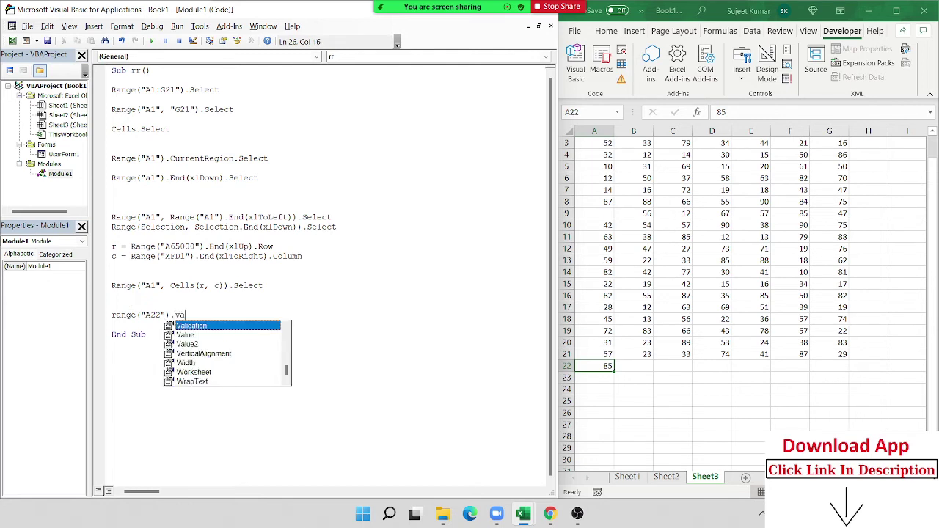
pyautogui.write('lue =')
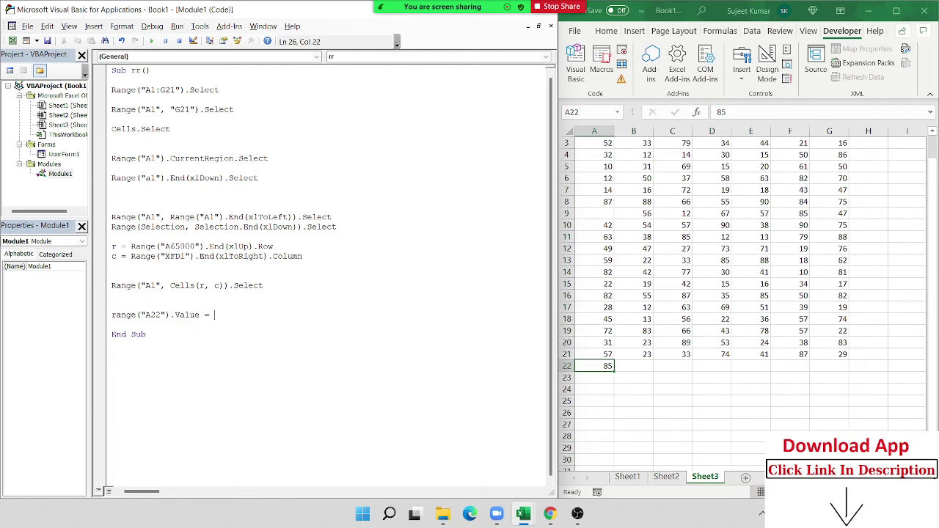
pyautogui.write('252')
pyautogui.press('Return')
# Step: Add Range("A65000").End(xlUp).Offset(1, 0).Select after the 252 assignment line
pyautogui.write('ra')
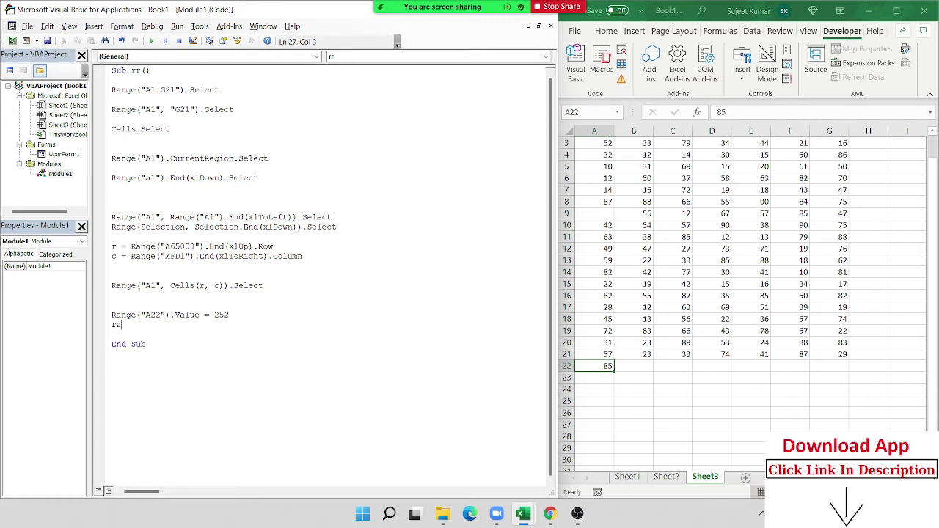
pyautogui.write('nge(')
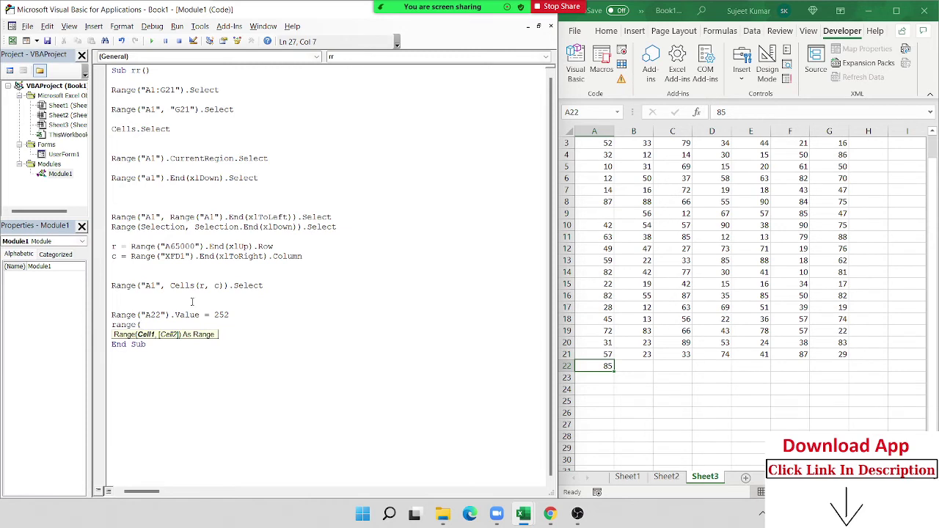
pyautogui.write('"')
pyautogui.write('A6500')
pyautogui.write('0").')
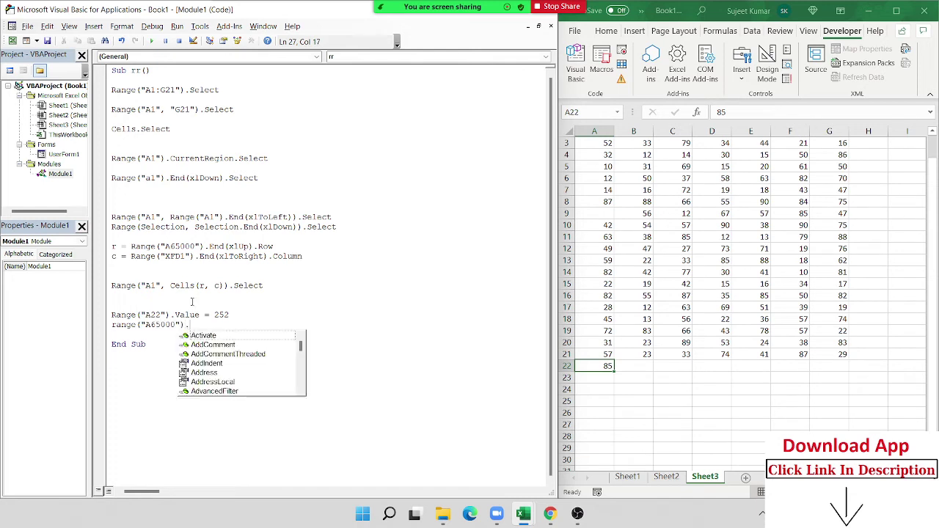
pyautogui.write('En')
pyautogui.press('Tab')
pyautogui.write('(')
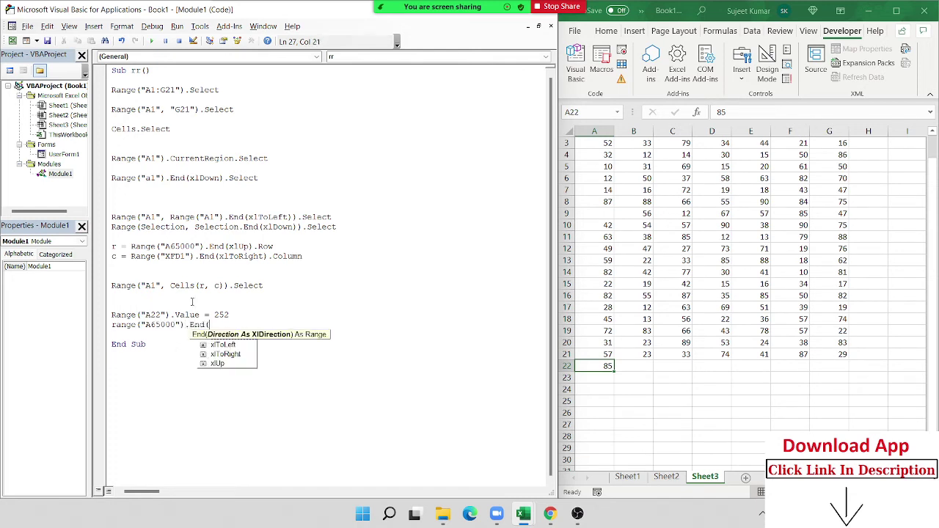
pyautogui.write('xlU')
pyautogui.press('Tab')
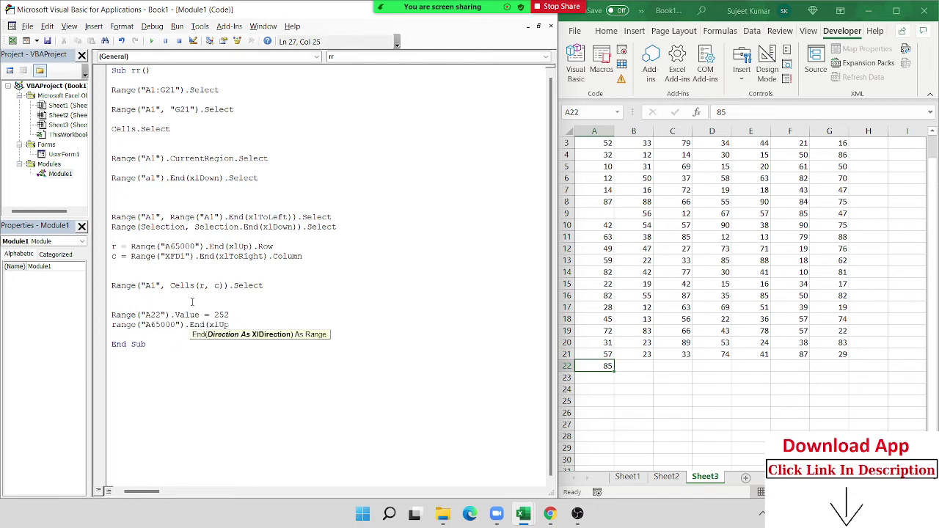
pyautogui.write(').Of')
pyautogui.press('Tab')
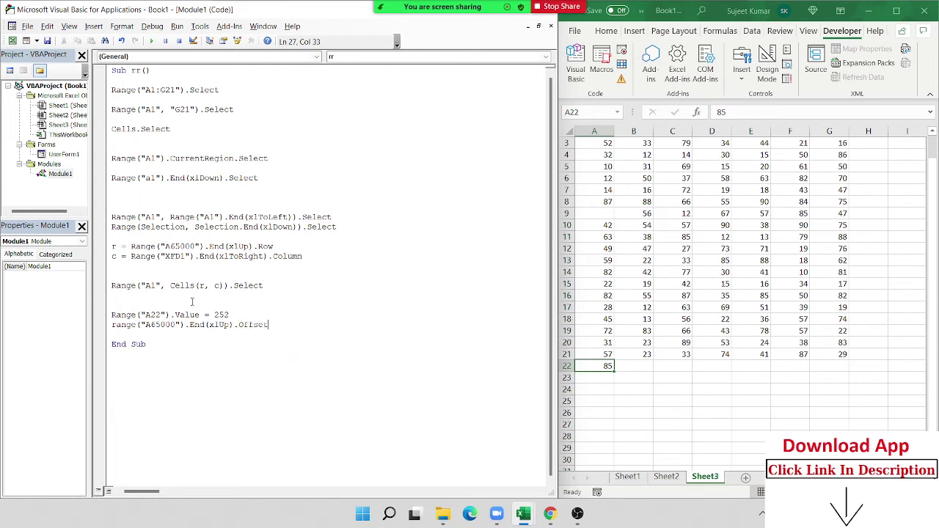
pyautogui.write('(')
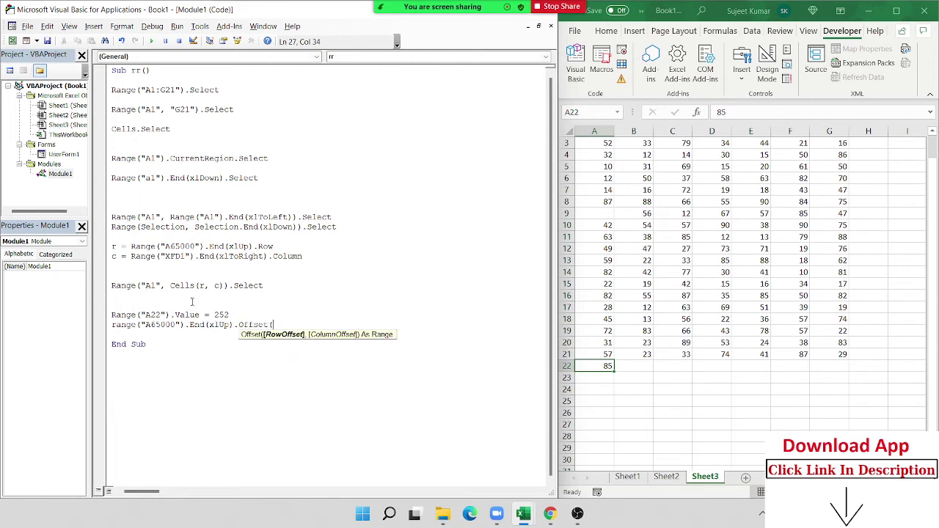
pyautogui.write('1,0')
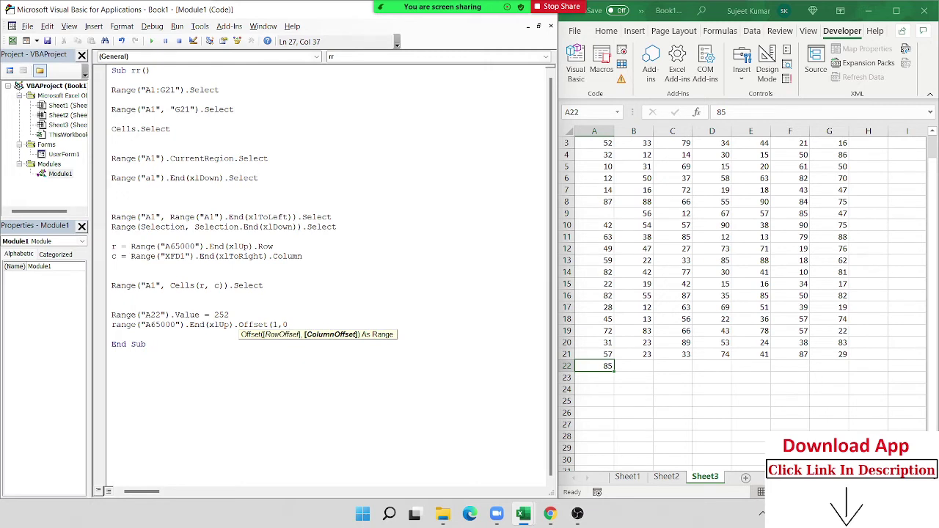
pyautogui.write(').s')
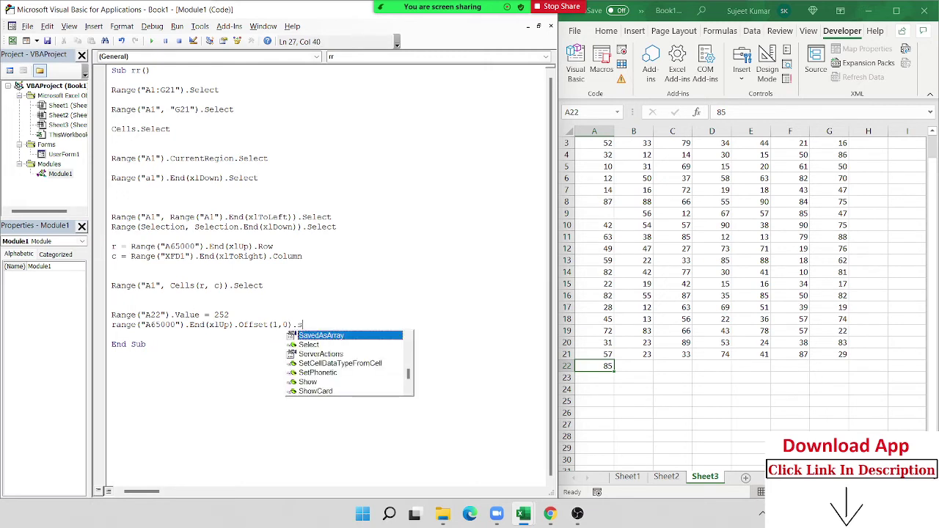
pyautogui.write('e')
pyautogui.press('Tab')
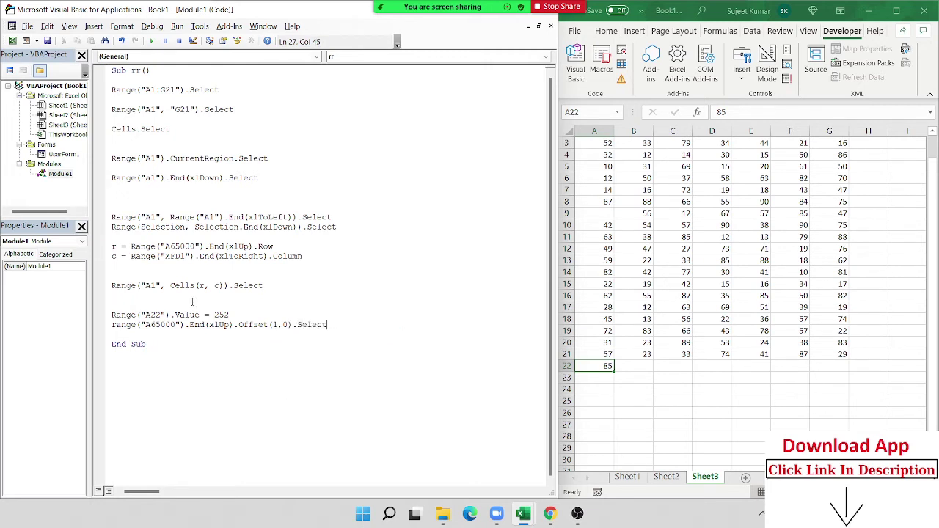
pyautogui.press('Return')
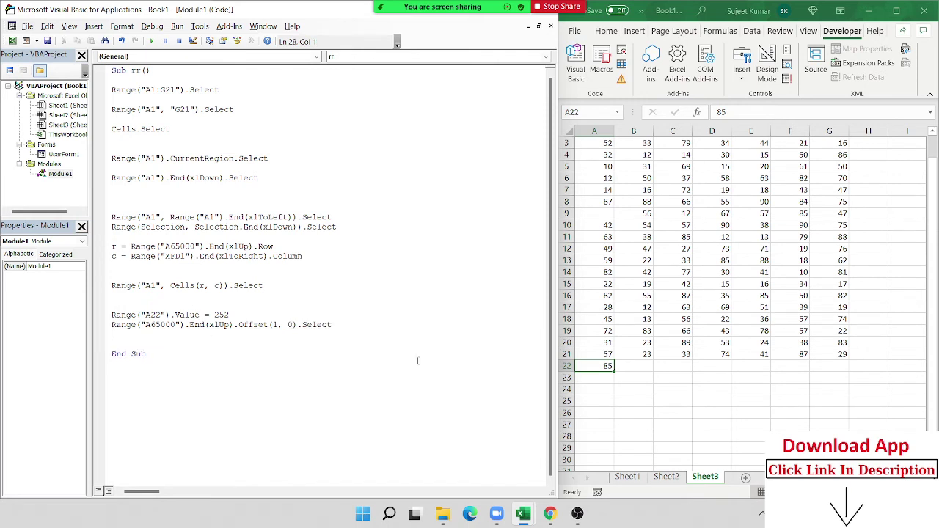
# Step: Remove the extra blank line before End Sub and clear the 85 from cell A22
pyautogui.press('Delete')
pyautogui.click(598, 365)
pyautogui.press('Delete')
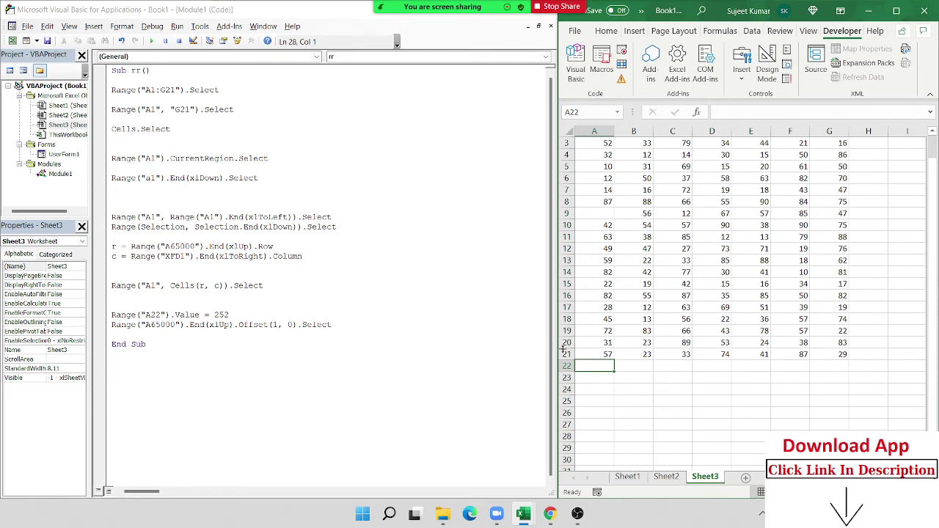
# Step: Go to cell A65000 through the Name Box, then jump up to A21, column A's last filled cell
pyautogui.click(598, 111)
pyautogui.write('a65000')
pyautogui.press('Return')
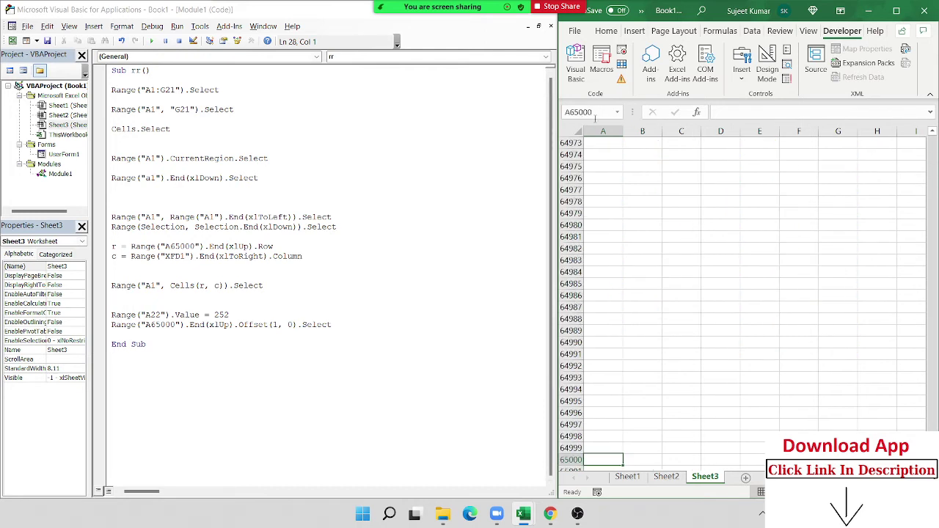
pyautogui.hotkey('ctrl', 'Up')
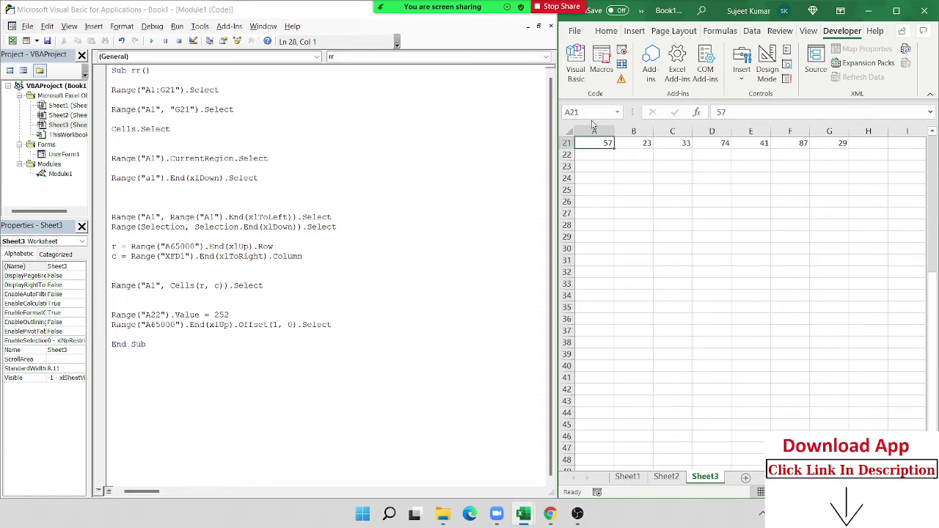
pyautogui.scroll(2, 744, 142)
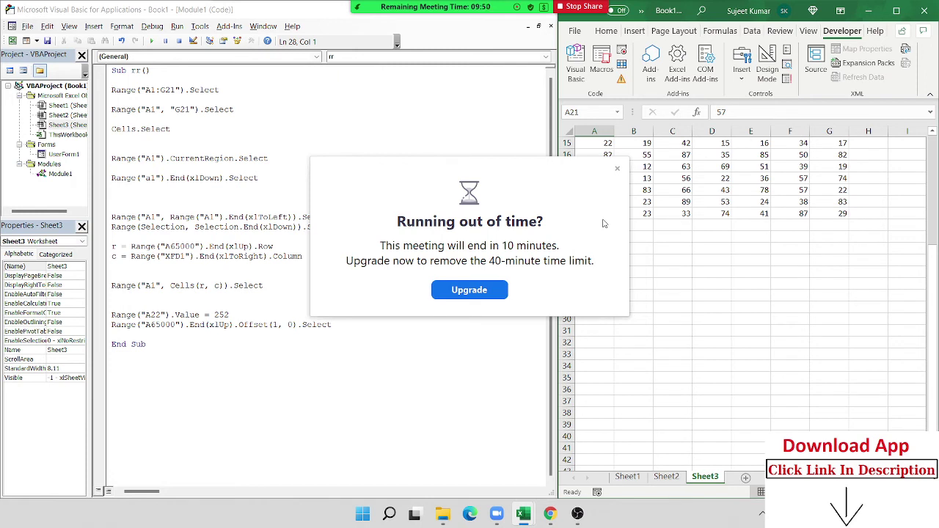
# Step: Dismiss the meeting warning and change the macro's Offset(1, 0) to Offset(1, 1)
pyautogui.click(617, 169)
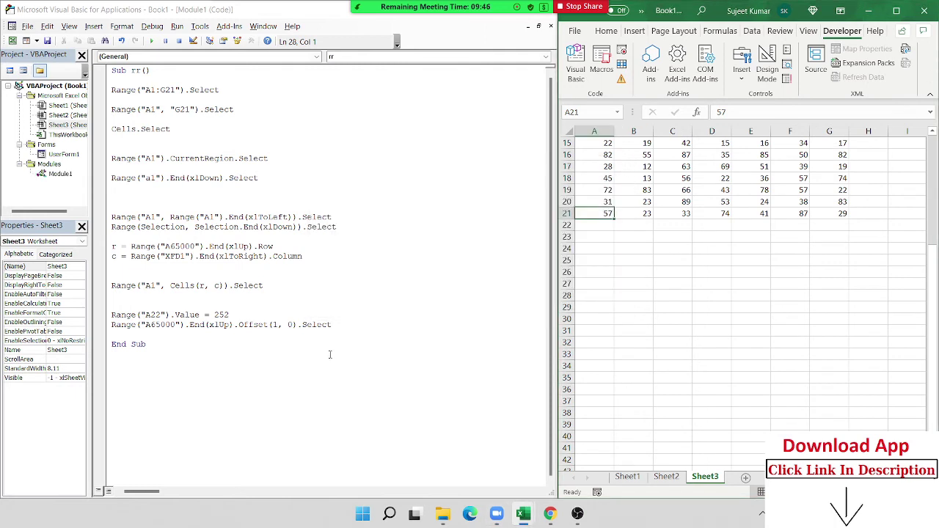
pyautogui.doubleClick(290, 324)
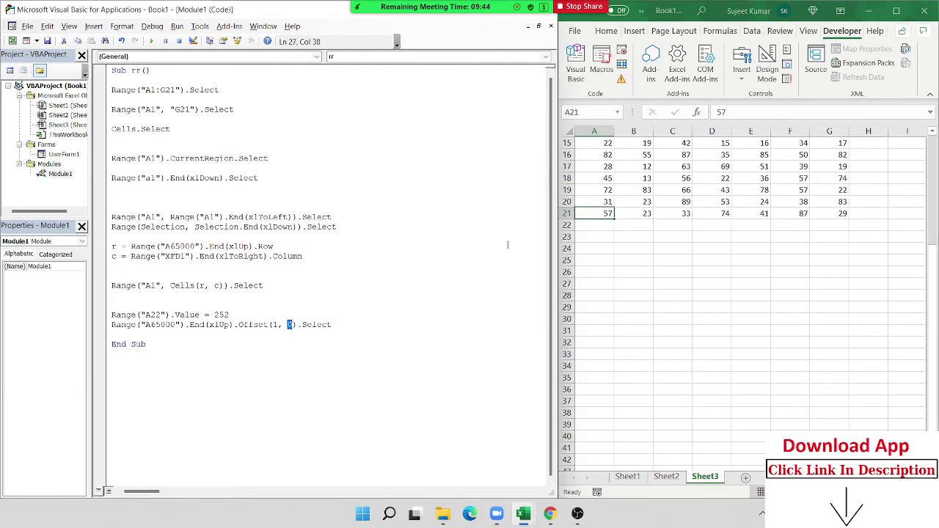
pyautogui.write('1')
# Step: Highlight the Offset(1, 1) code line and bring up the meeting's participant list
pyautogui.moveTo(344, 322); pyautogui.dragTo(86, 336)
pyautogui.click(86, 325)
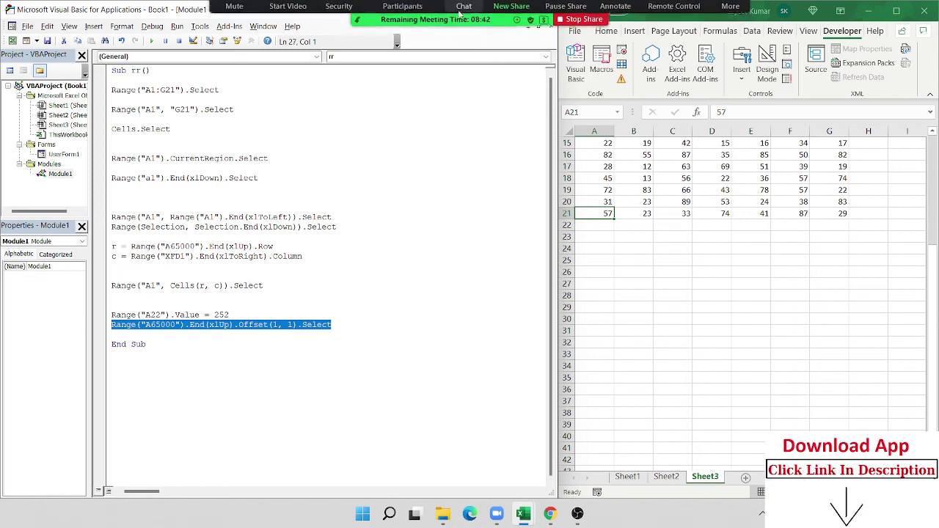
pyautogui.click(432, 26)
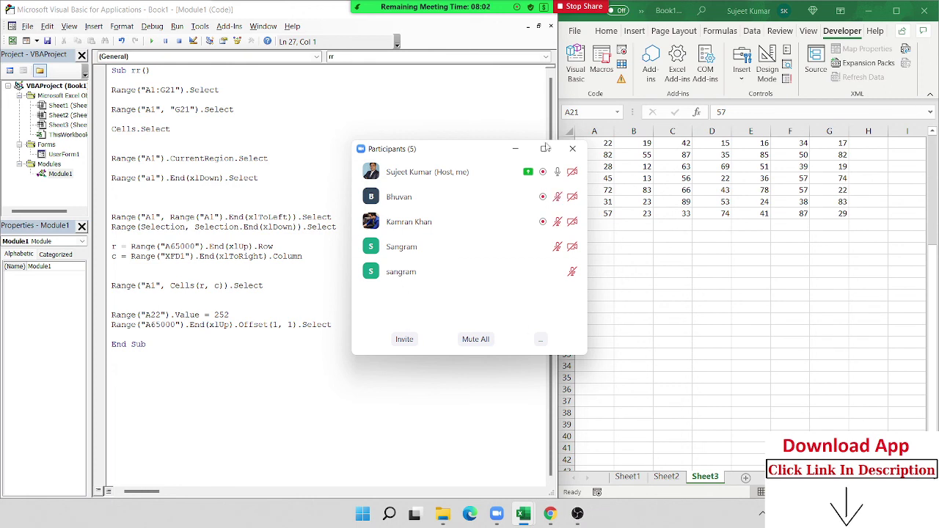
# Step: Close the participant list and highlight the word Offset in the rr macro code
pyautogui.click(573, 149)
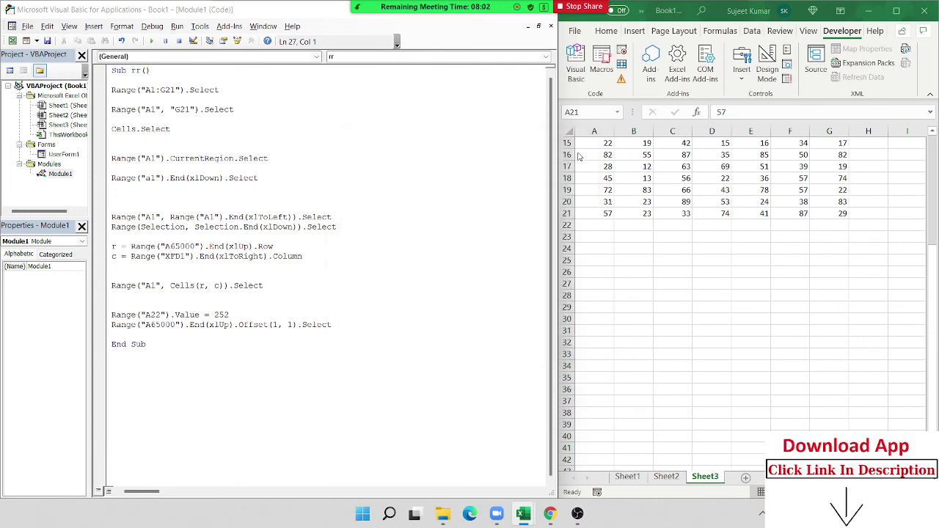
pyautogui.doubleClick(268, 324)
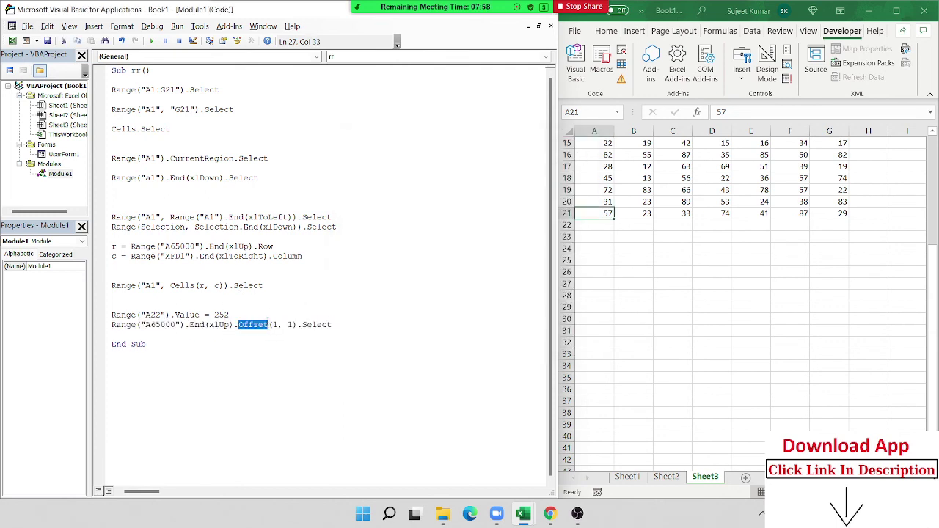
pyautogui.click(267, 324)
pyautogui.doubleClick(268, 324)
pyautogui.scroll(3, 631, 282)
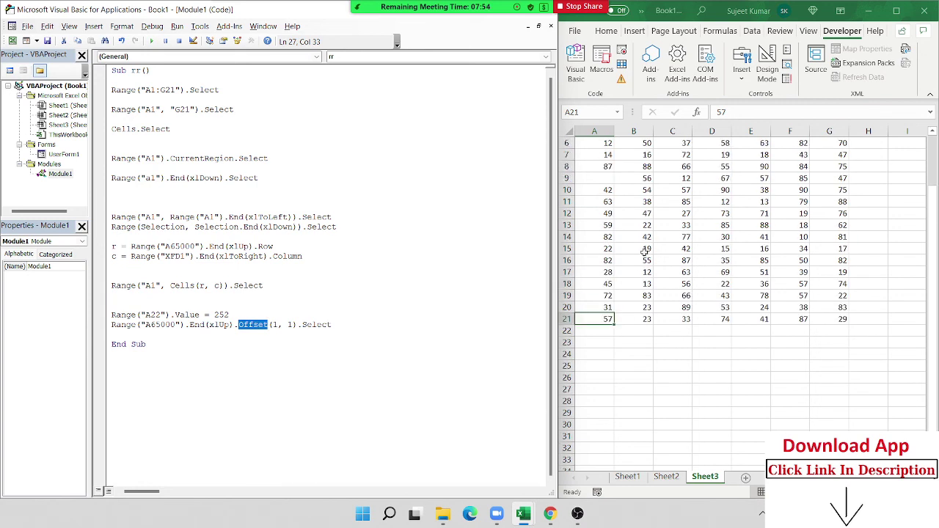